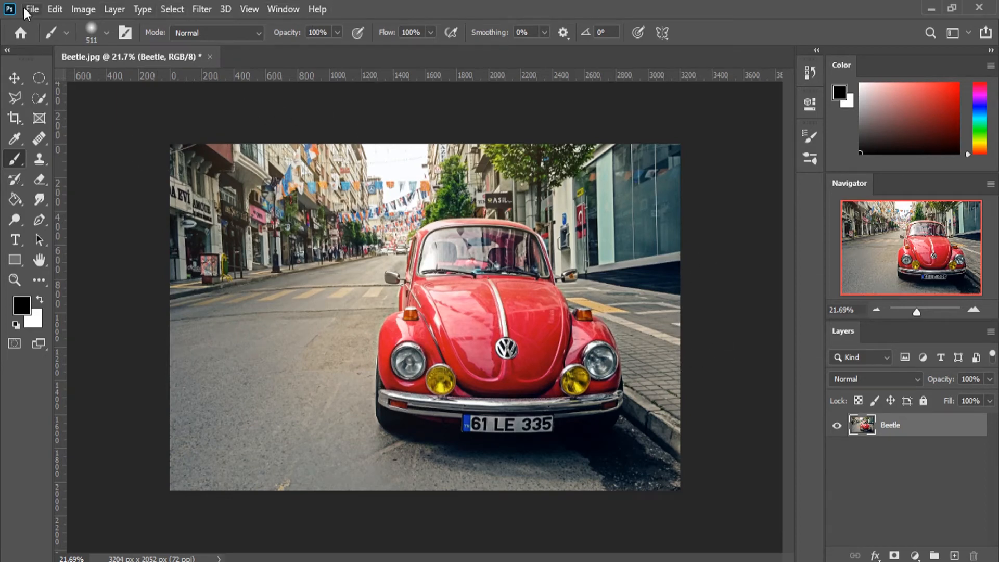
- Open the Filter Gallery for the Beetle photo with the whole image previewed at 25%
click(202, 9)
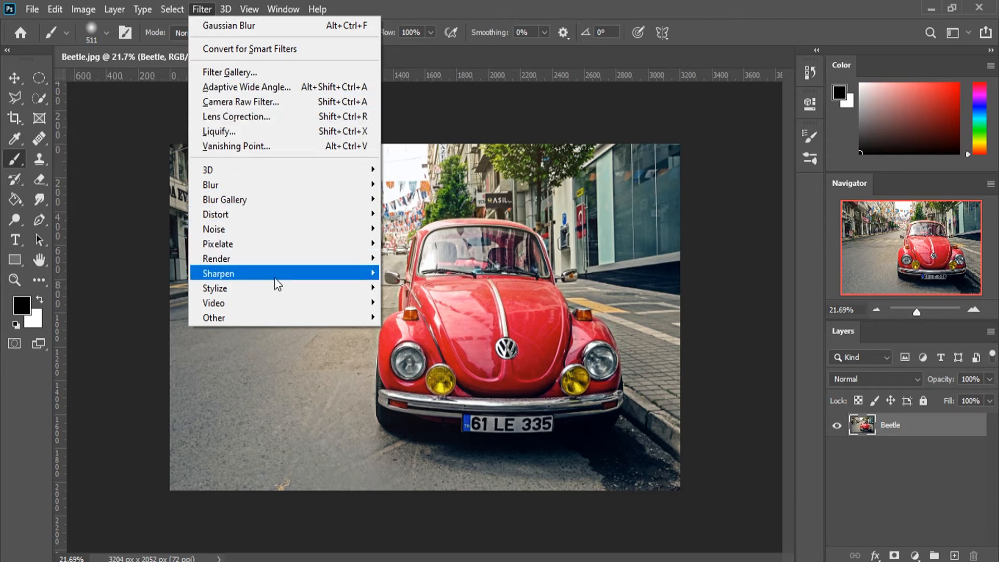
click(263, 74)
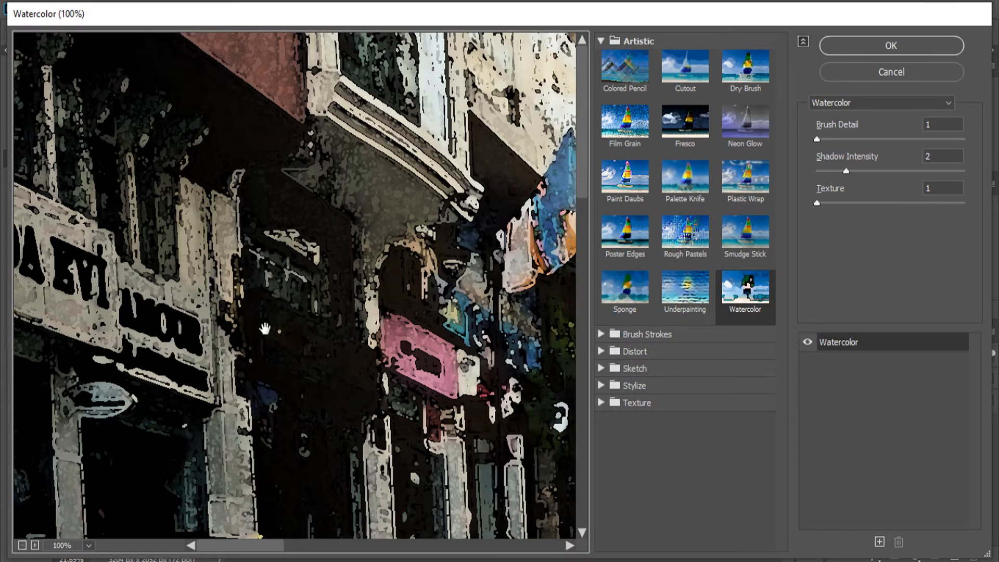
click(22, 547)
click(22, 546)
click(22, 546)
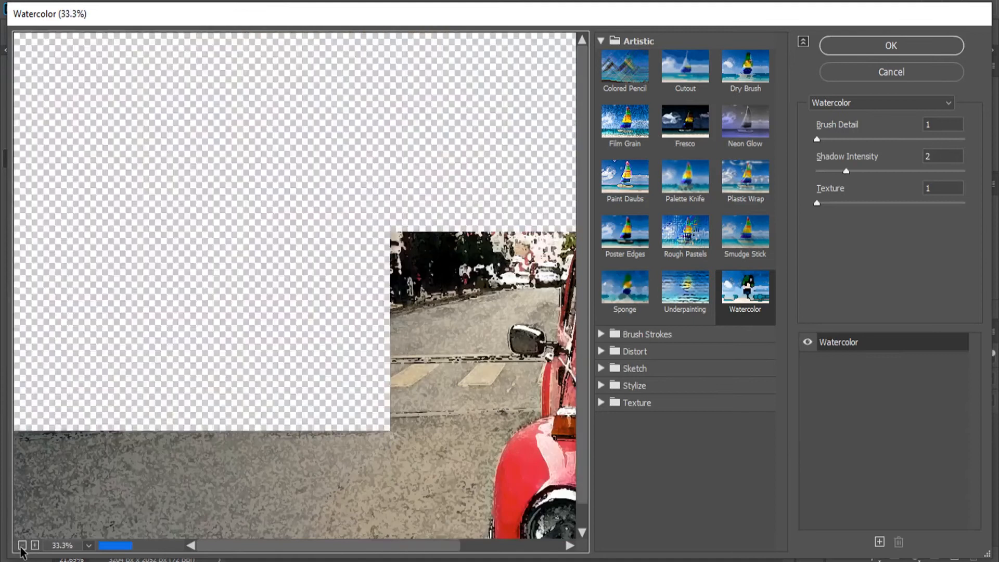
click(22, 545)
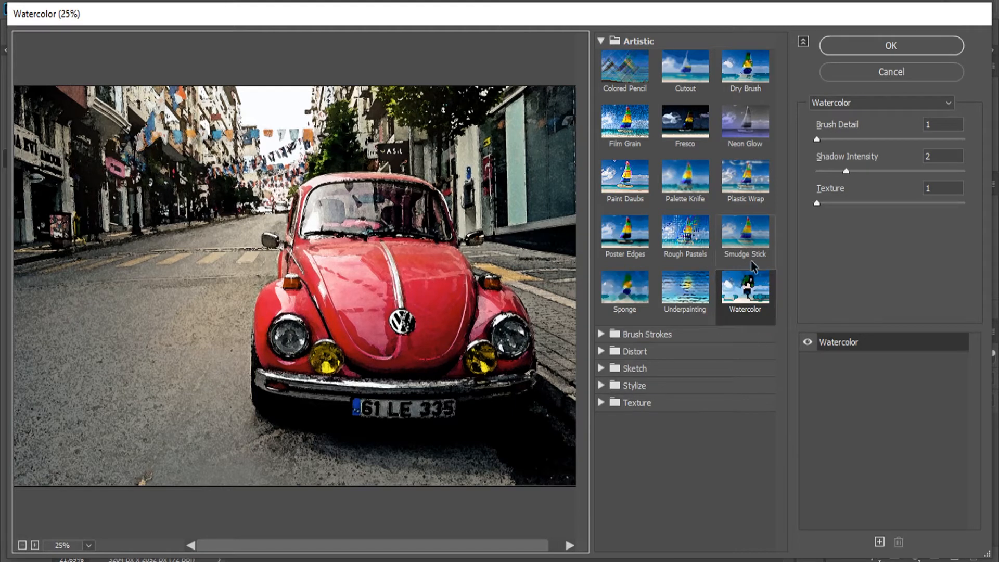
- Try the Paint Daubs, Cutout and Neon Glow artistic filters on the photo one after another
click(624, 179)
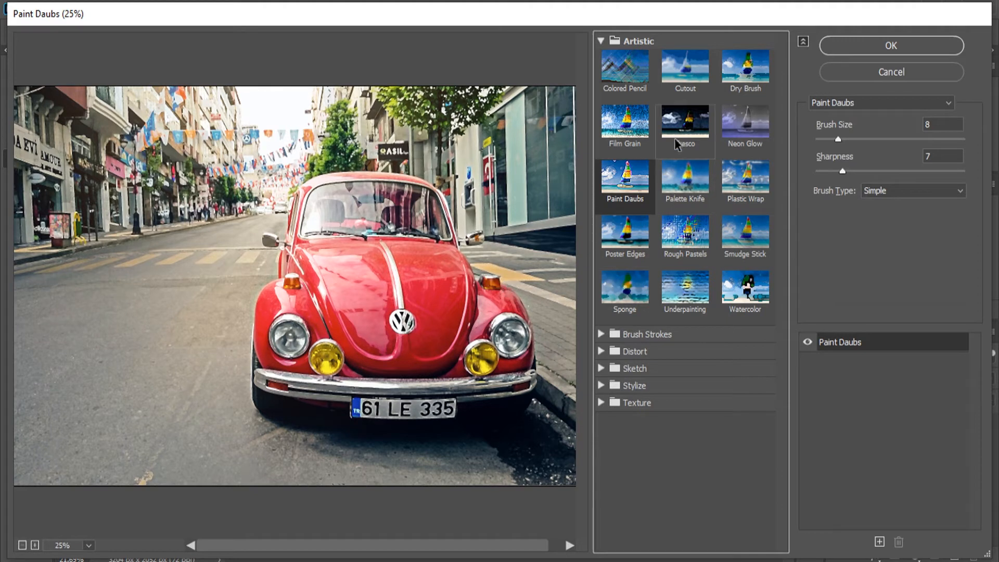
click(686, 78)
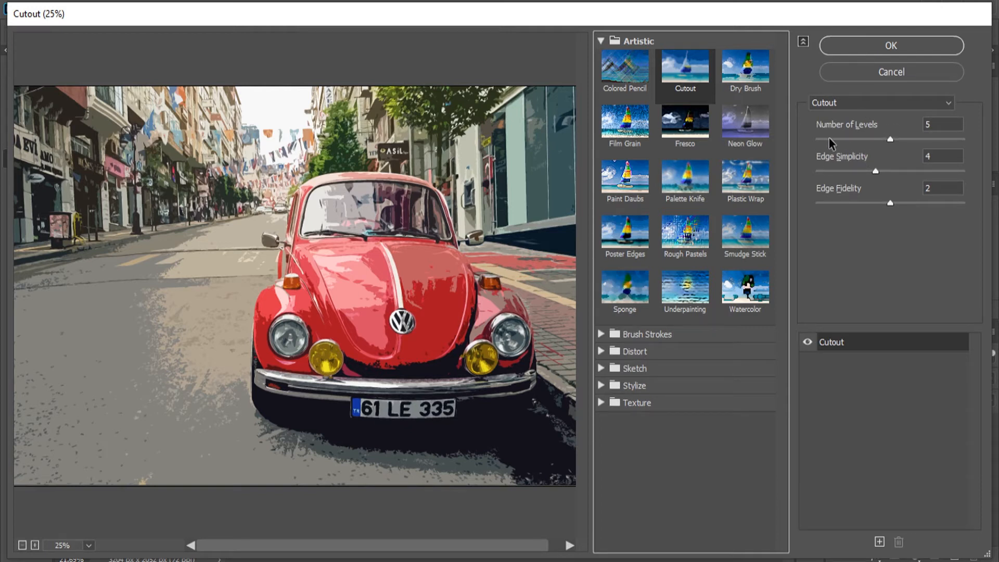
click(750, 132)
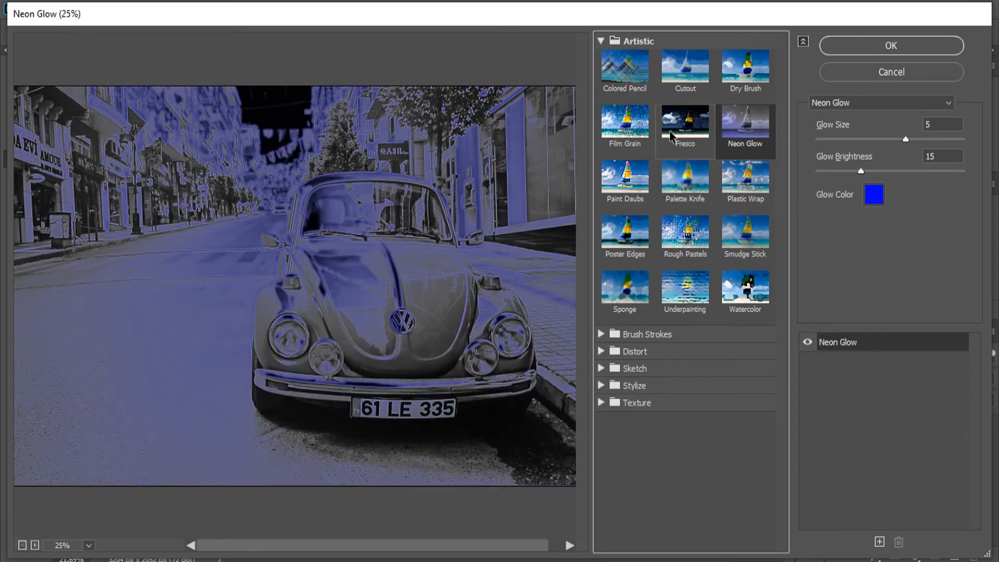
- Apply the Cutout filter with Edge Simplicity 8 and Edge Fidelity 1
click(652, 88)
click(677, 72)
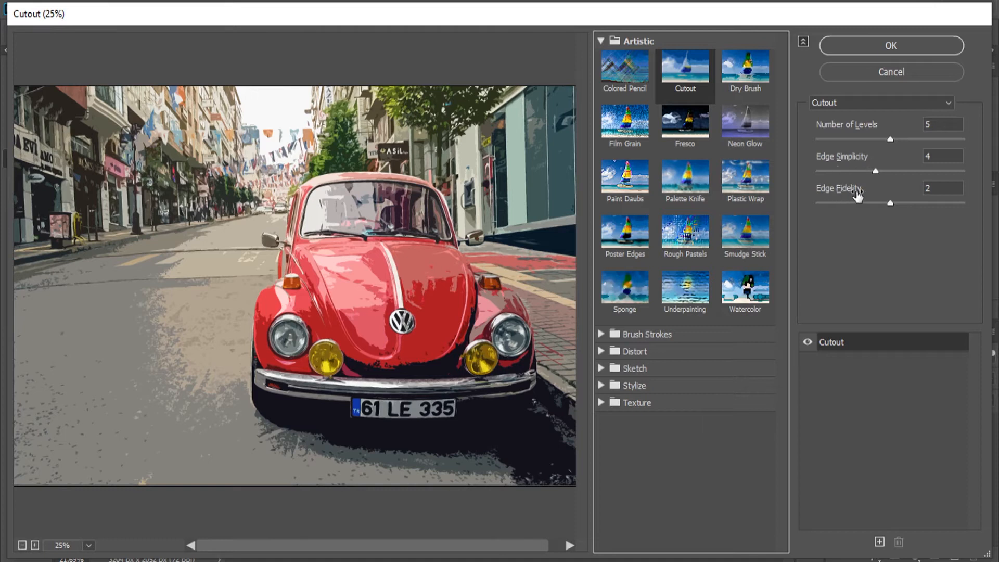
click(708, 128)
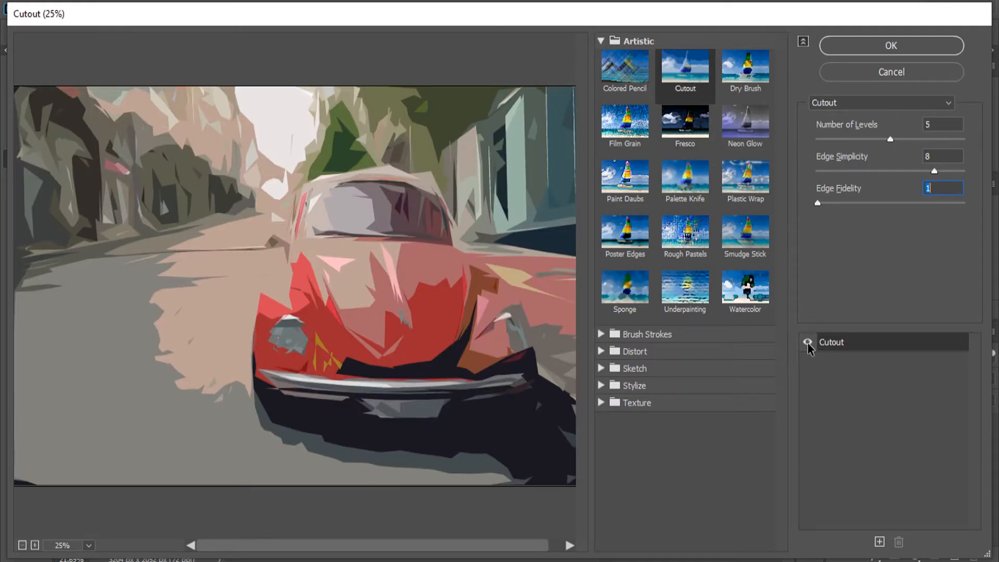
- Compare the photo with and without the Cutout effect by toggling the effect layer's visibility
click(809, 343)
click(808, 343)
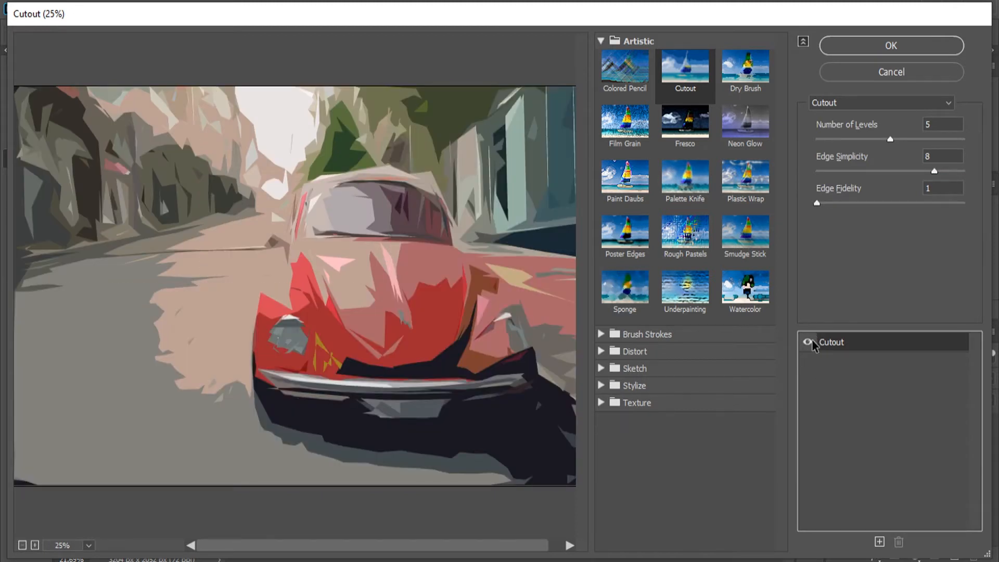
click(808, 343)
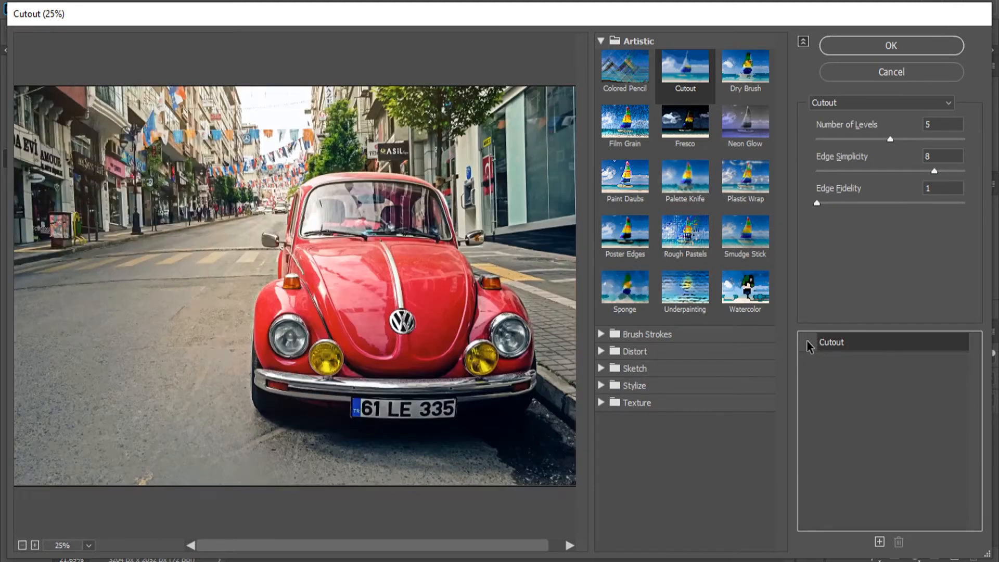
click(809, 344)
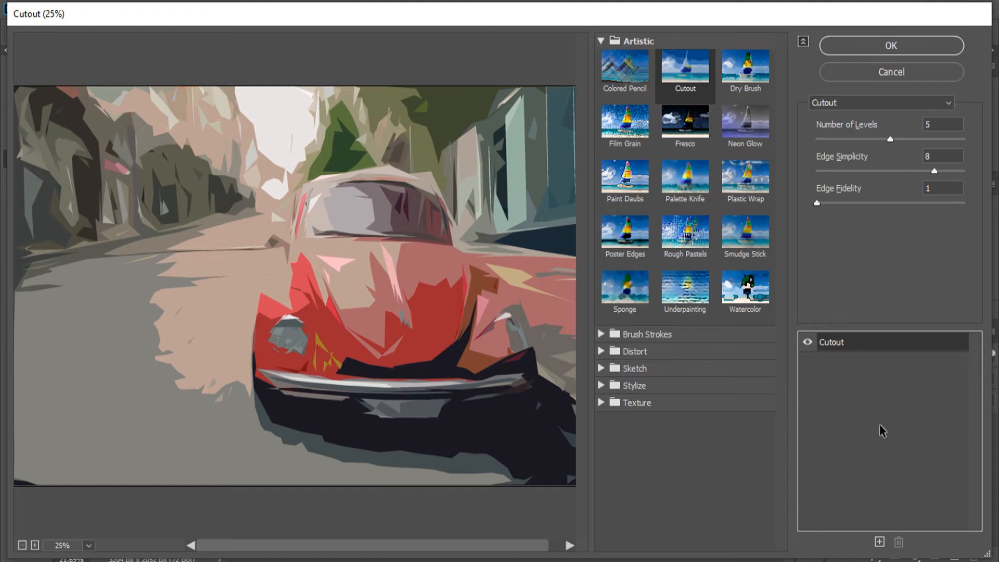
- Add a second effect layer, change the lower one to Colored Pencil and place it above Cutout
click(879, 542)
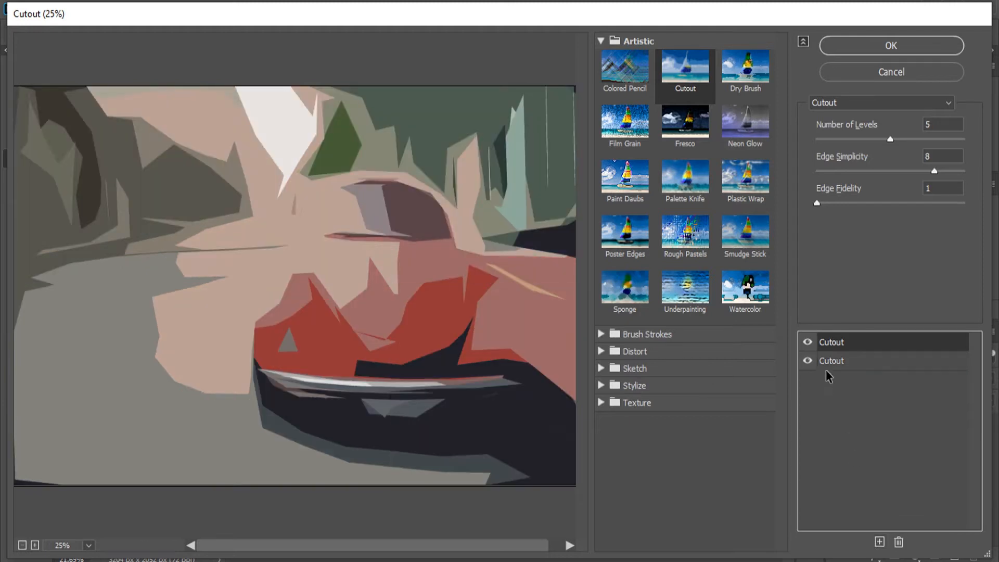
click(832, 362)
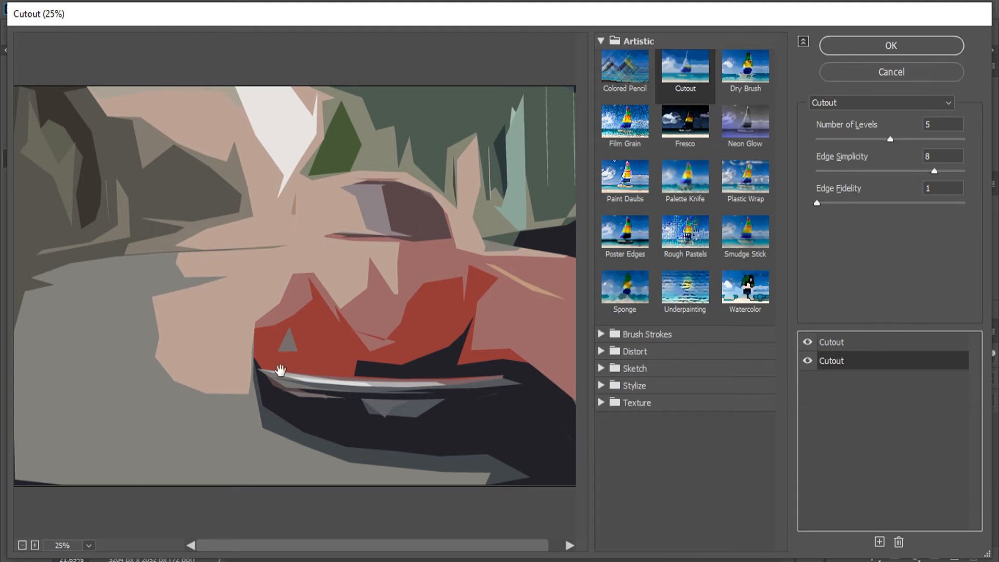
click(633, 79)
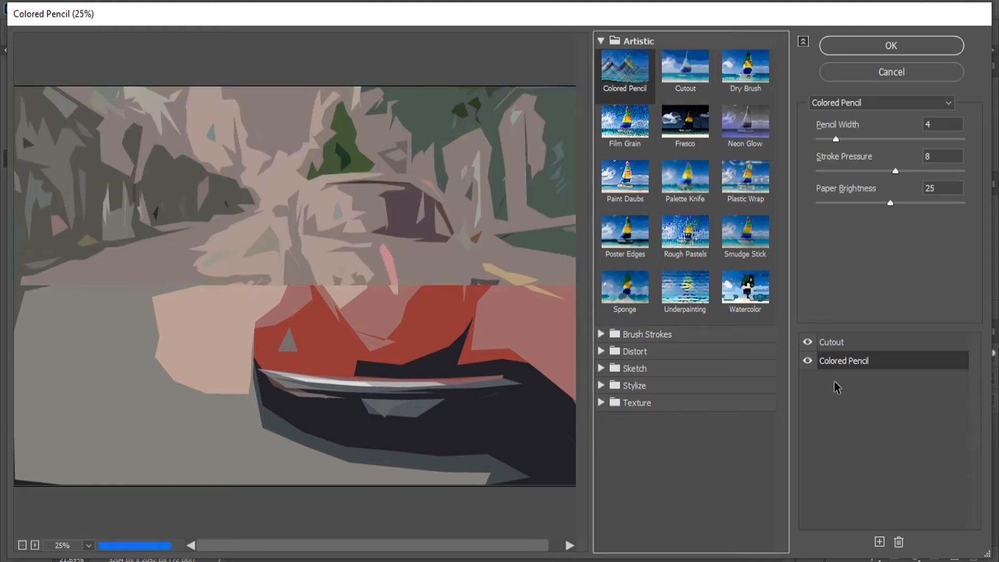
drag(845, 361, 848, 341)
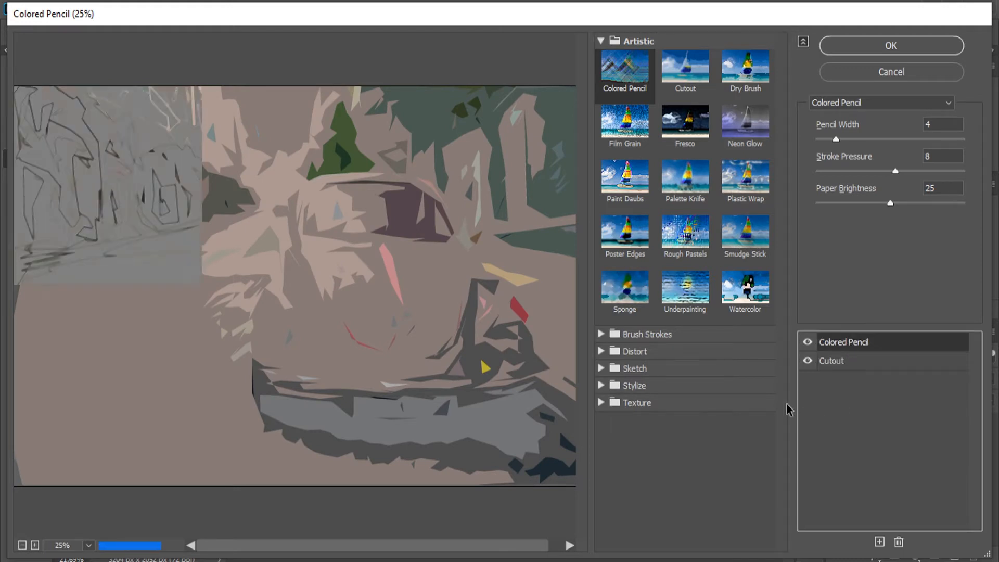
- Set the Cutout layer's Edge Simplicity to 3 and Edge Fidelity to 2
click(853, 369)
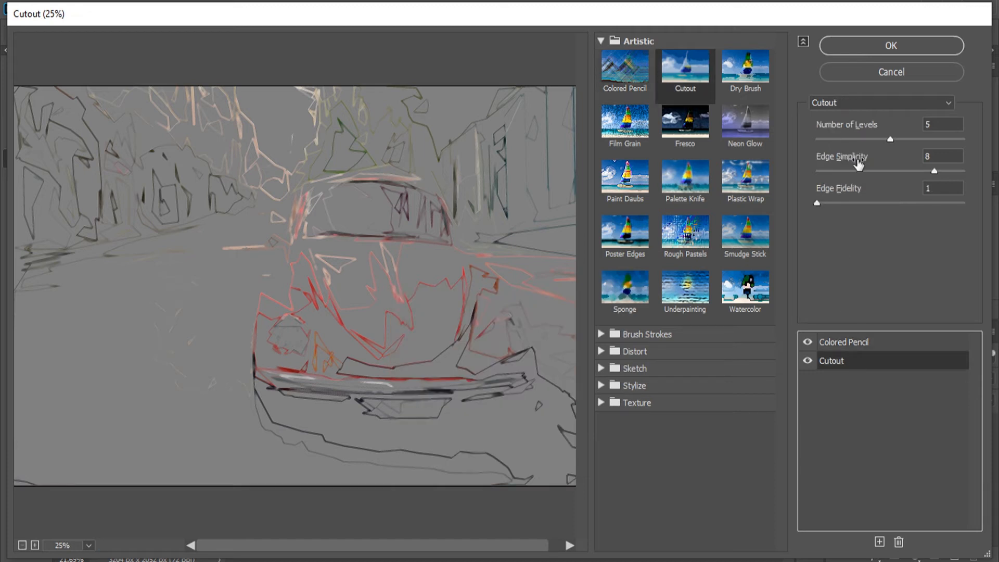
click(843, 205)
drag(843, 205, 853, 184)
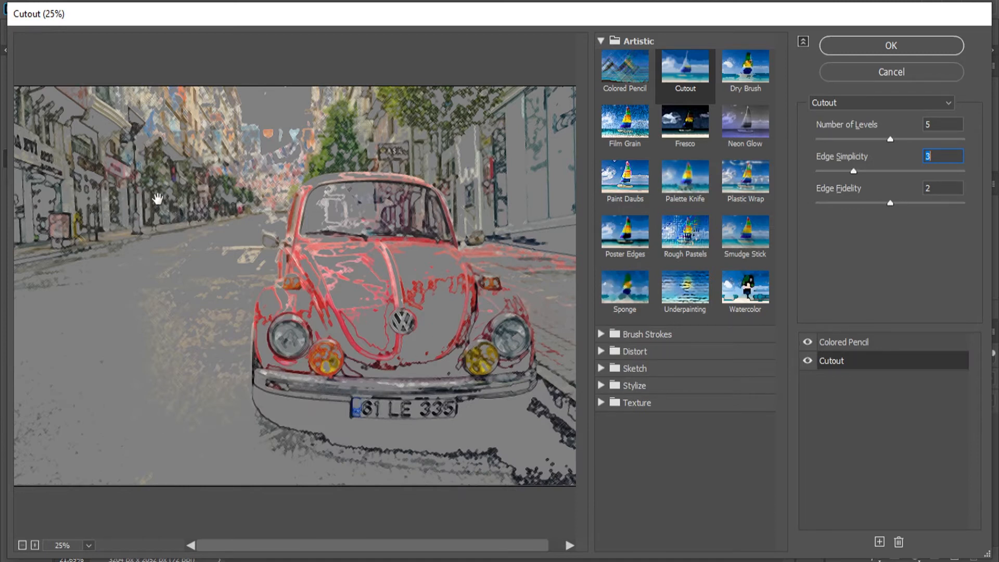
- Change the Colored Pencil effect layer to the Palette Knife filter
click(834, 348)
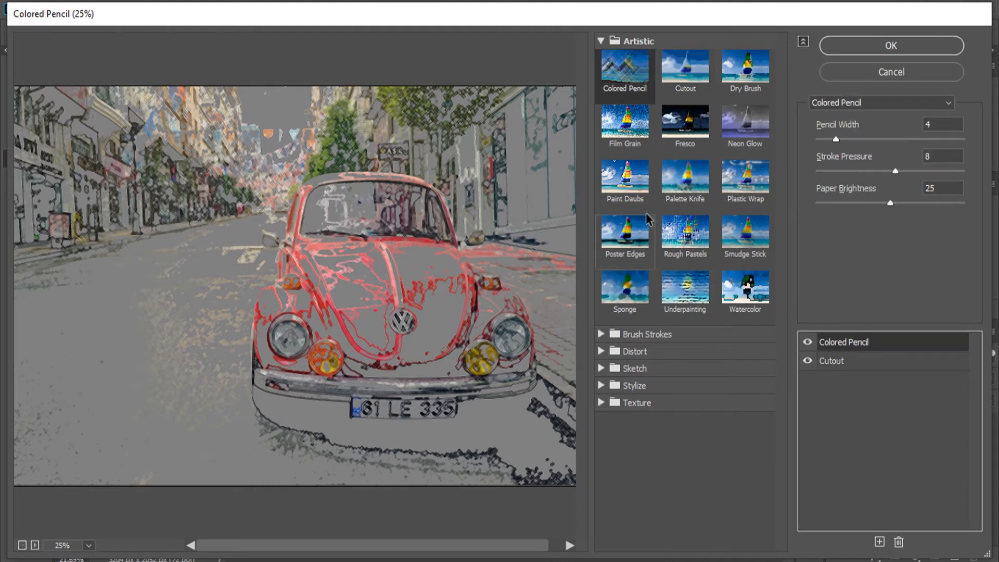
click(685, 179)
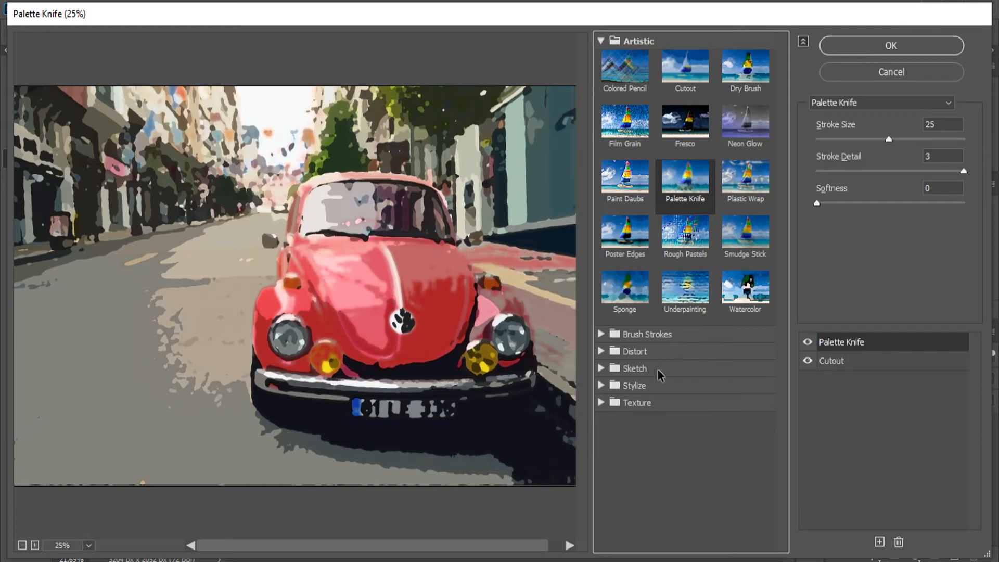
- Expand the Brush Strokes, Distort, Sketch, Stylize and Texture categories and look through their filters
click(601, 335)
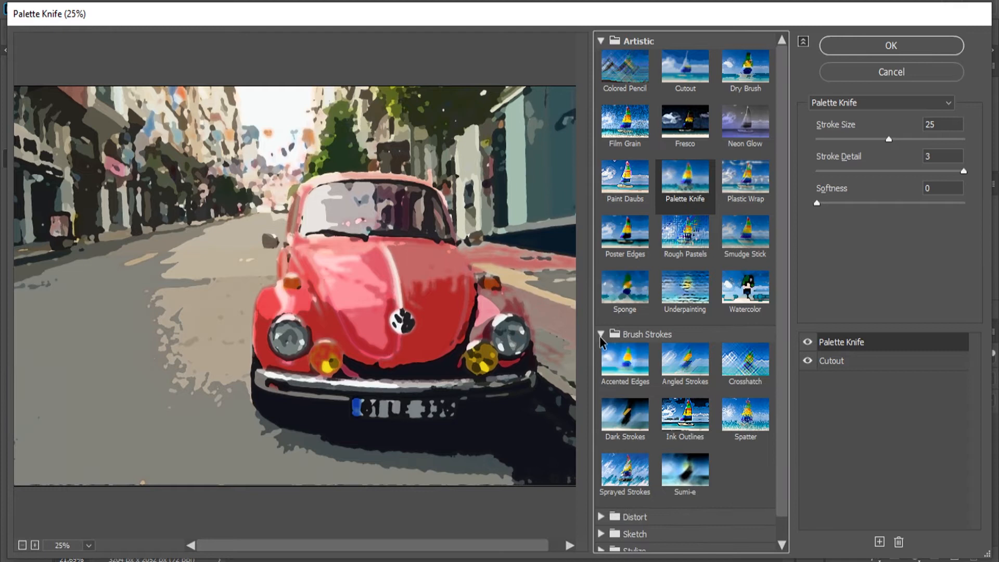
scroll(601, 340, down, 1)
click(601, 492)
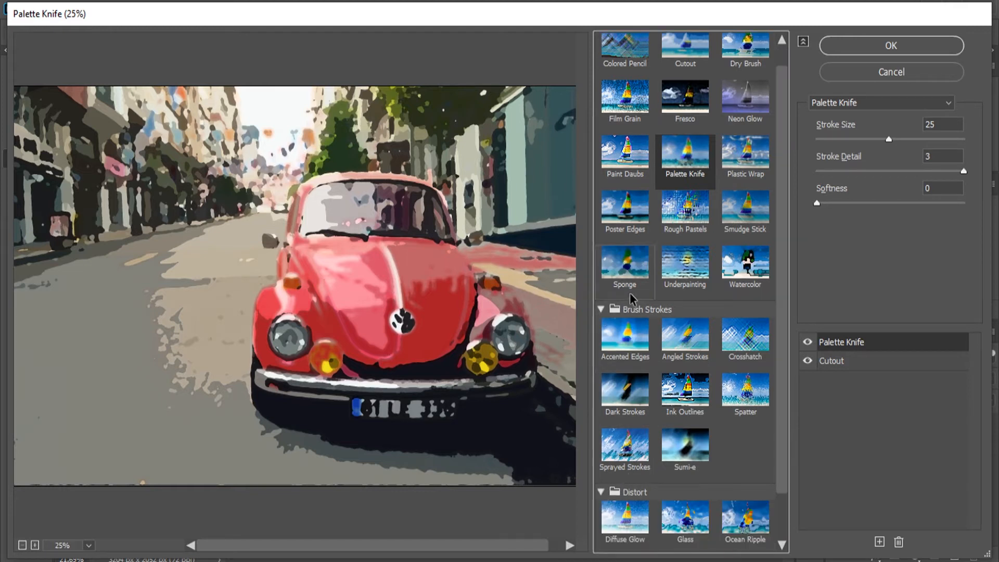
scroll(632, 298, up, 1)
scroll(654, 213, down, 3)
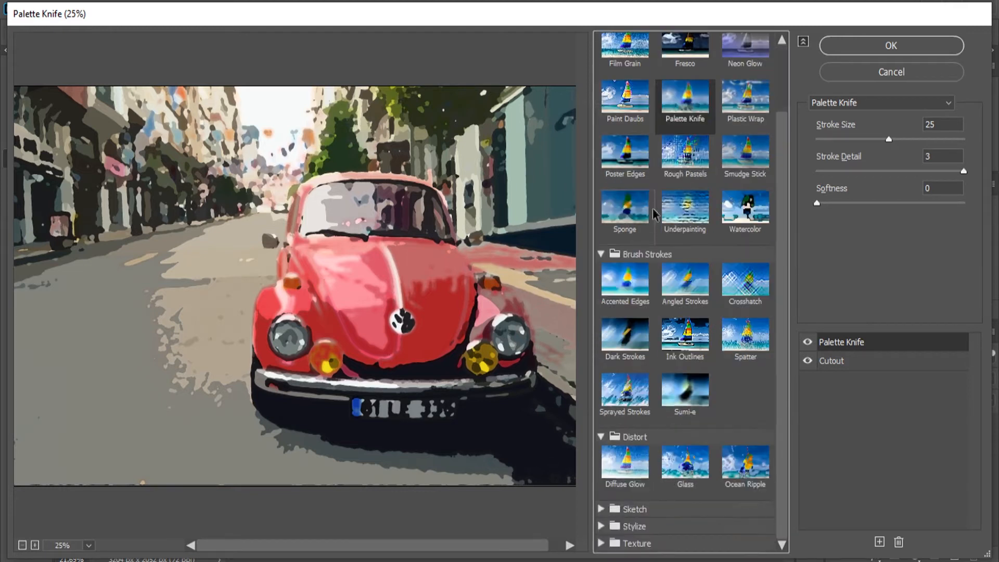
click(602, 508)
scroll(602, 515, down, 10)
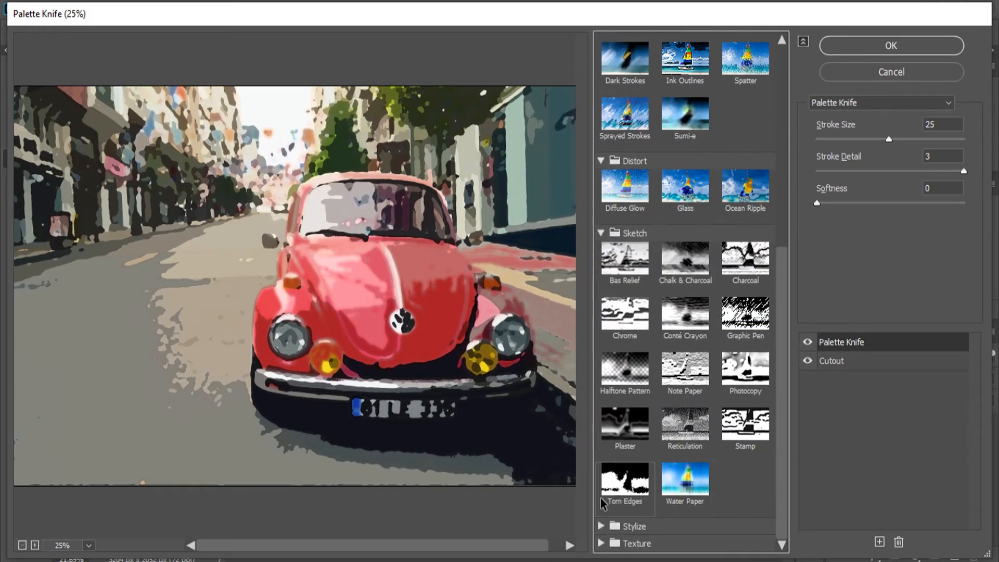
click(601, 526)
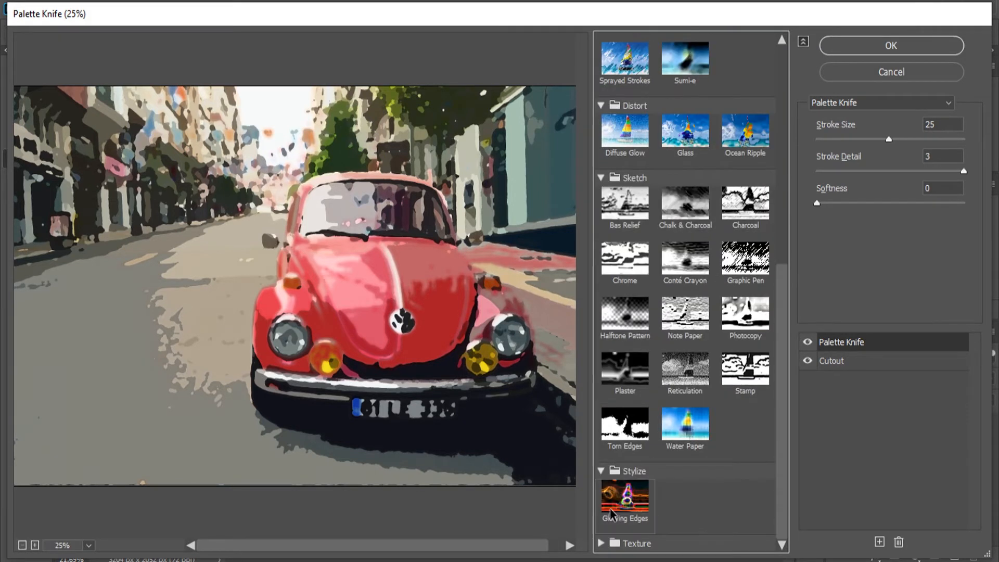
click(604, 544)
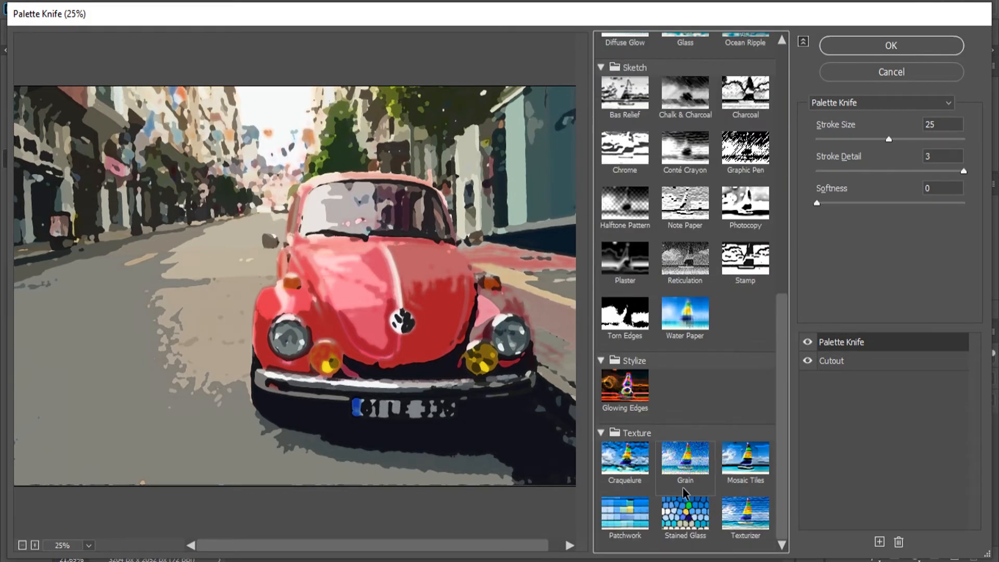
scroll(684, 492, up, 10)
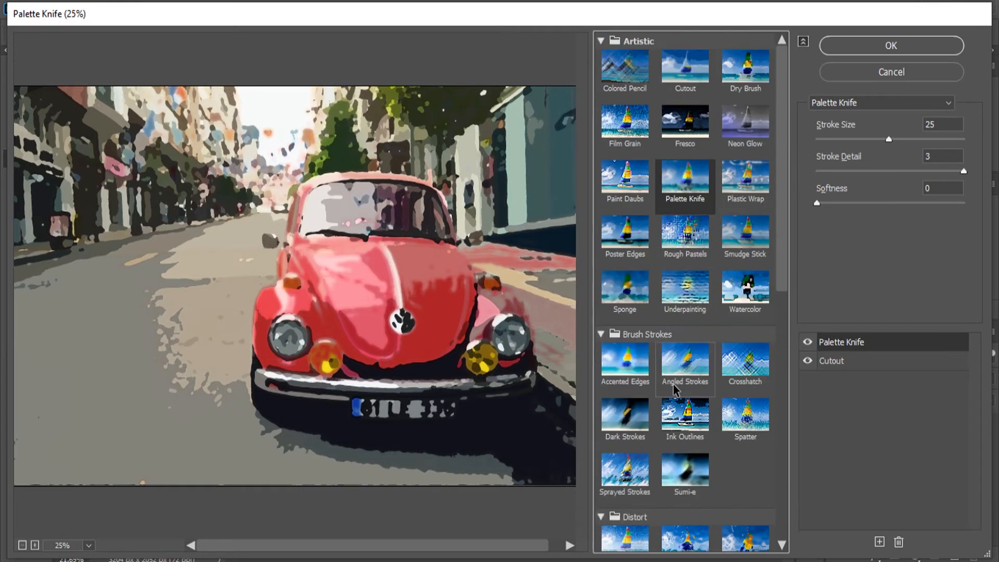
scroll(686, 219, down, 10)
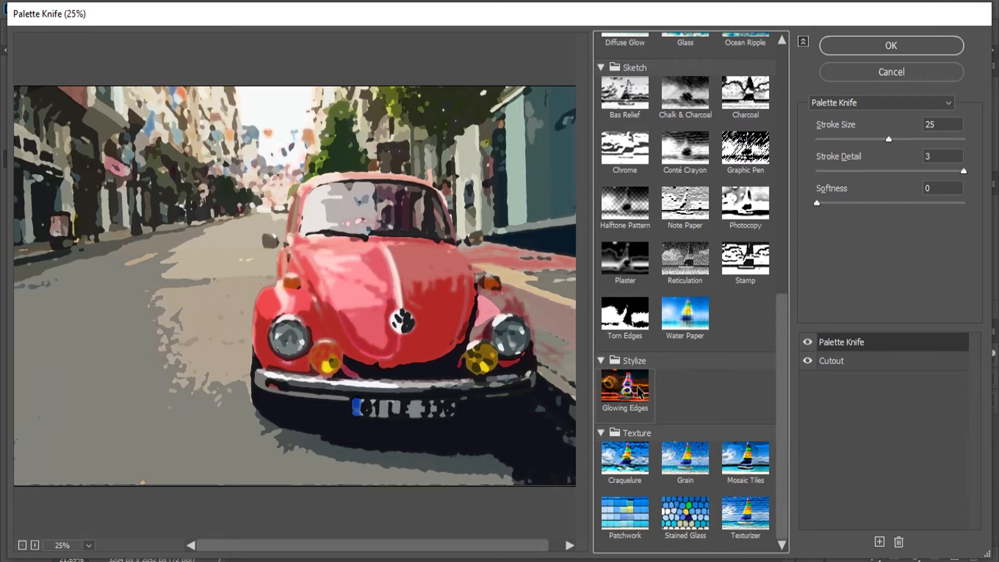
- Replace Palette Knife with Glowing Edges as the only effect, deleting the Cutout layer, and set its Edge Brightness to 15
click(639, 392)
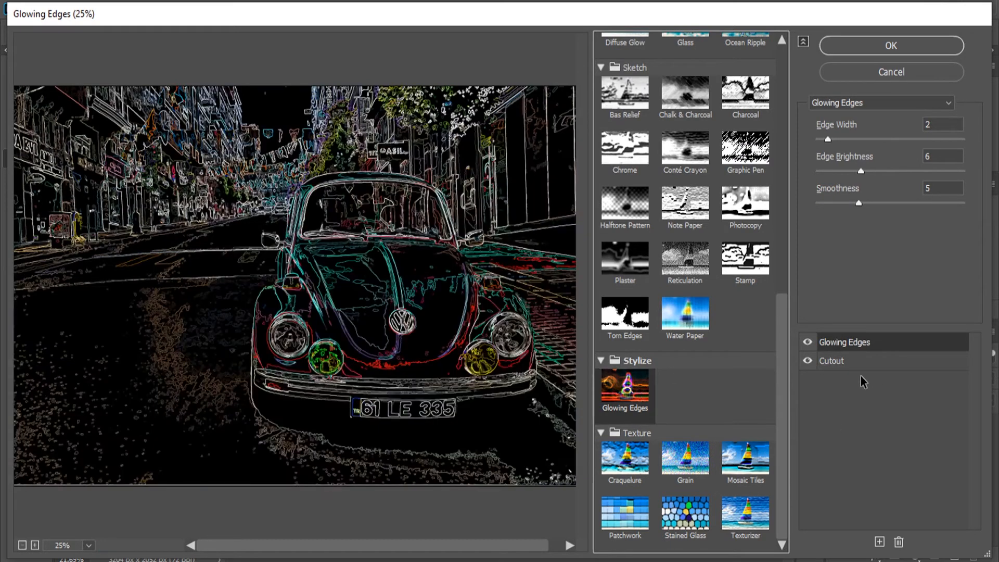
click(847, 364)
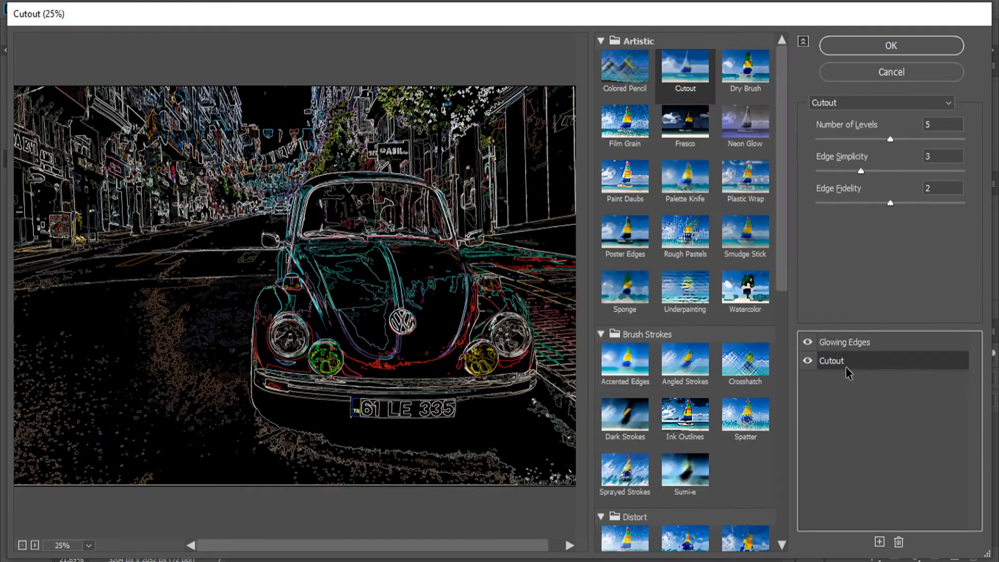
click(897, 541)
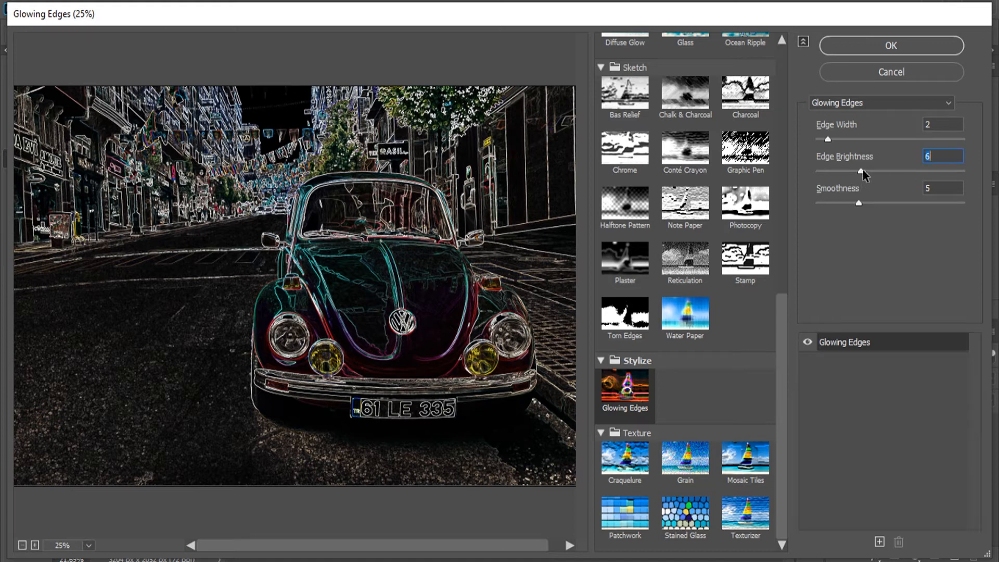
drag(860, 171, 928, 170)
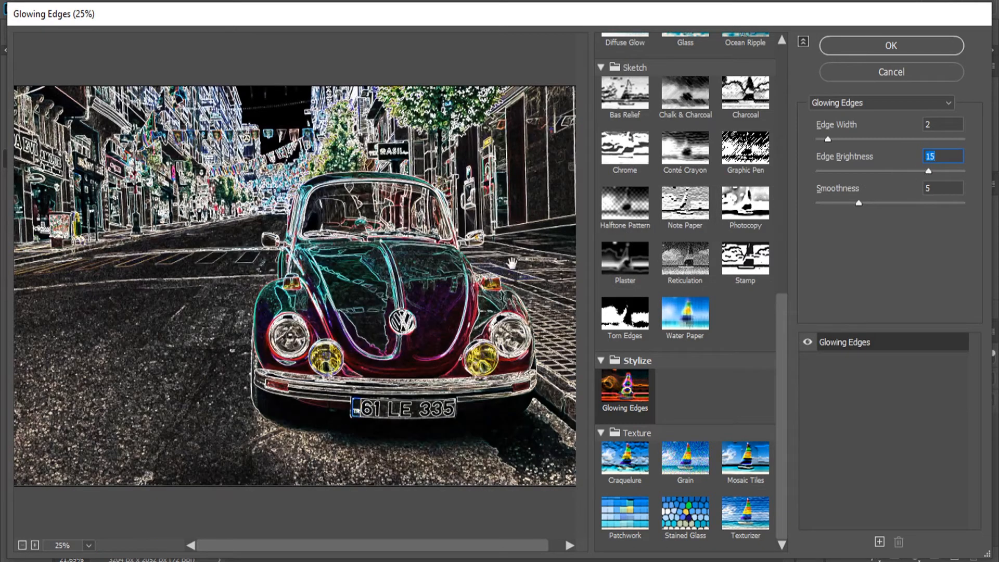
- Change the remaining effect layer to the Charcoal sketch filter and set Charcoal Thickness to 3
scroll(694, 408, up, 3)
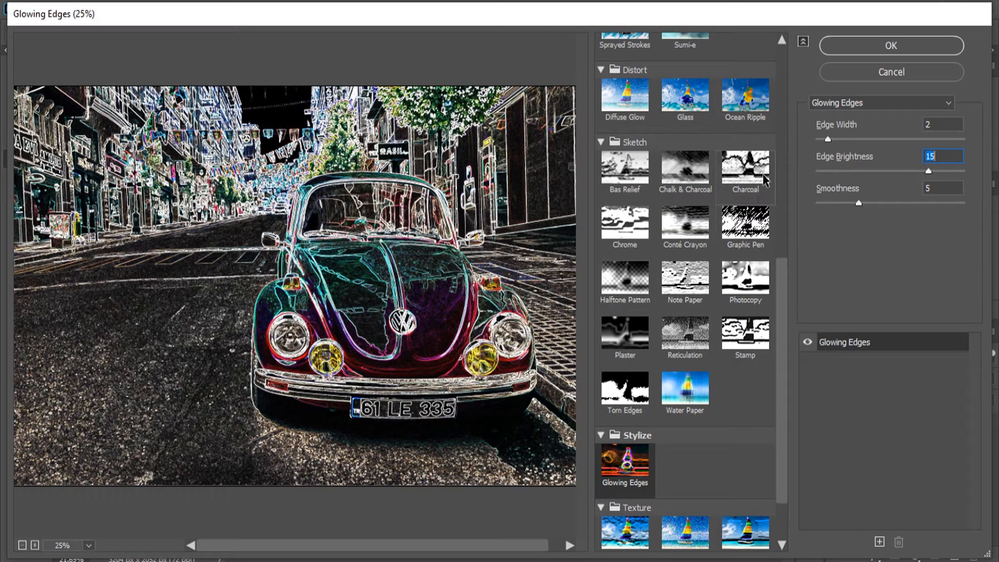
click(745, 169)
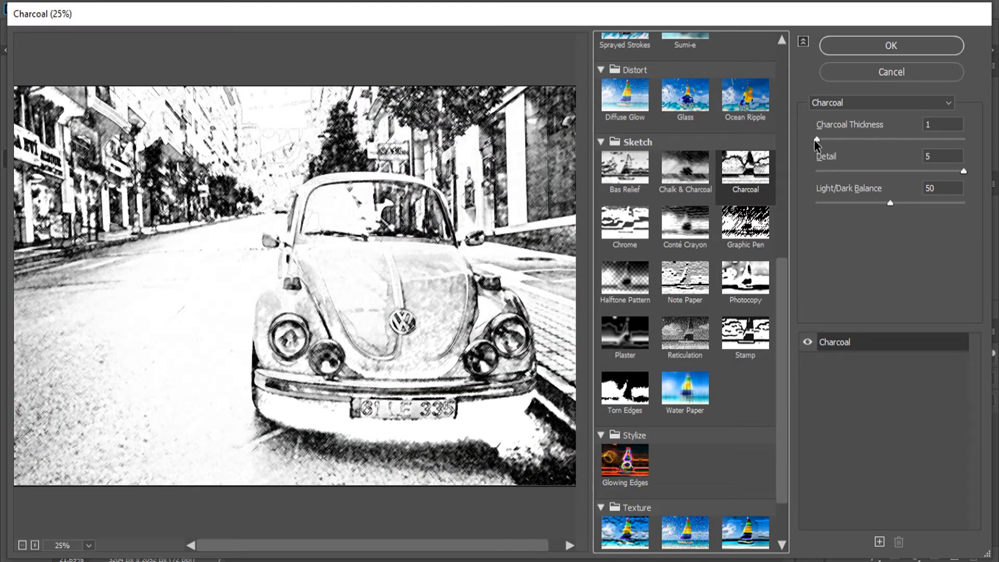
drag(816, 139, 866, 140)
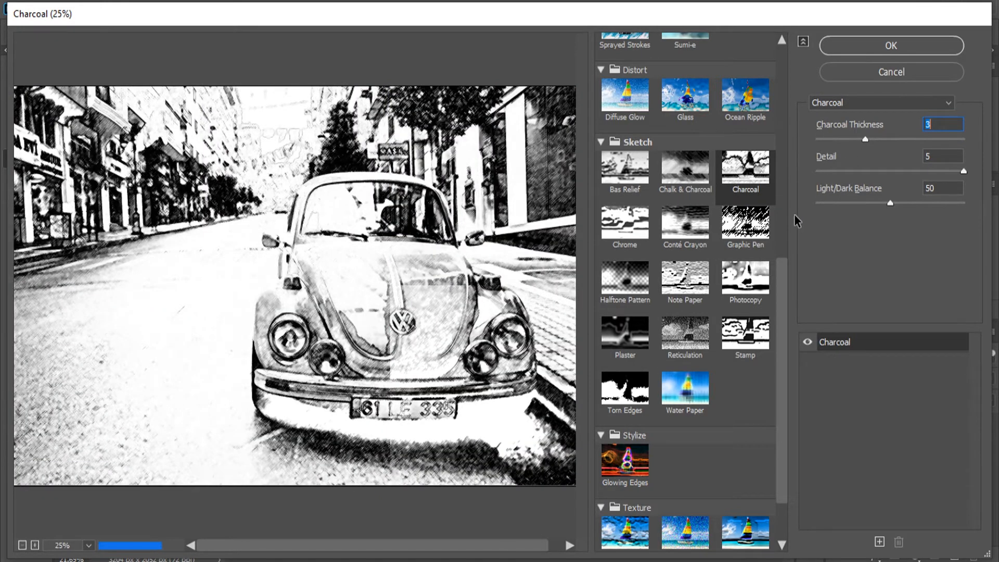
- Set the Charcoal filter's Thickness to 6, Detail to 5 and Light/Dark Balance to 100, and change the effect to the Glass distort filter
drag(901, 172, 964, 171)
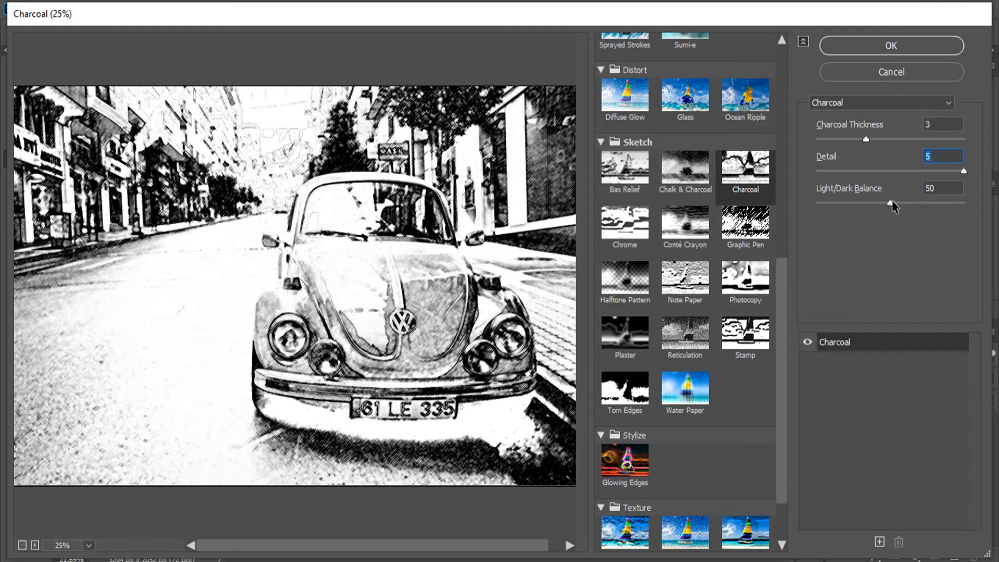
drag(891, 203, 996, 217)
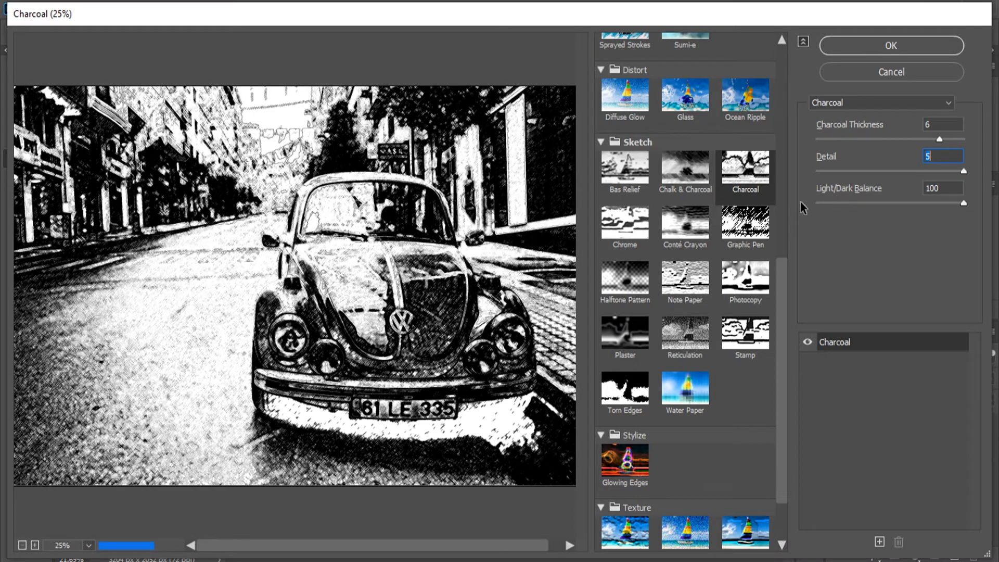
scroll(708, 247, up, 3)
click(686, 248)
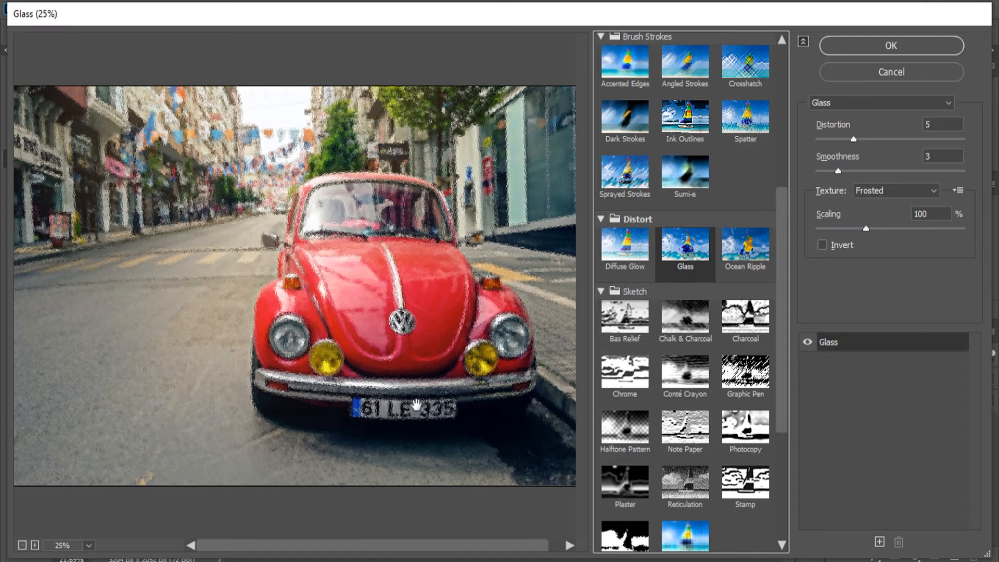
- Change the effect to the Ocean Ripple filter with Ripple Size 10 and Ripple Magnitude 2
click(740, 246)
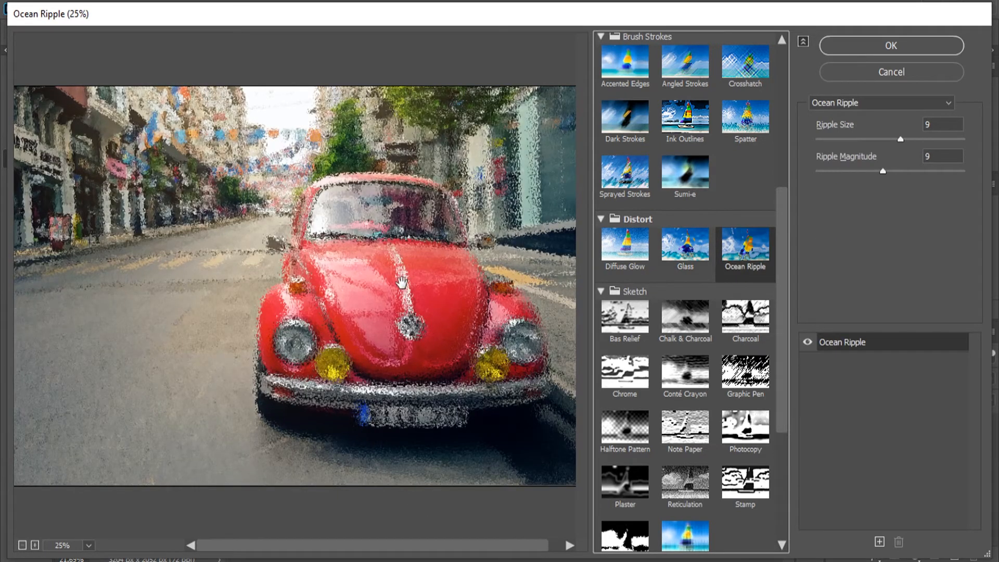
drag(902, 140, 960, 139)
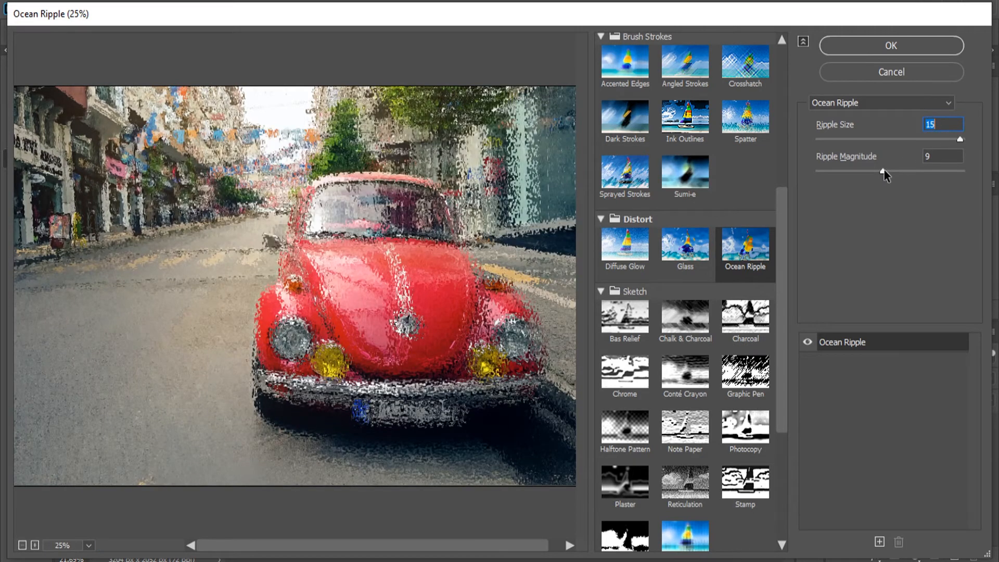
drag(884, 171, 842, 179)
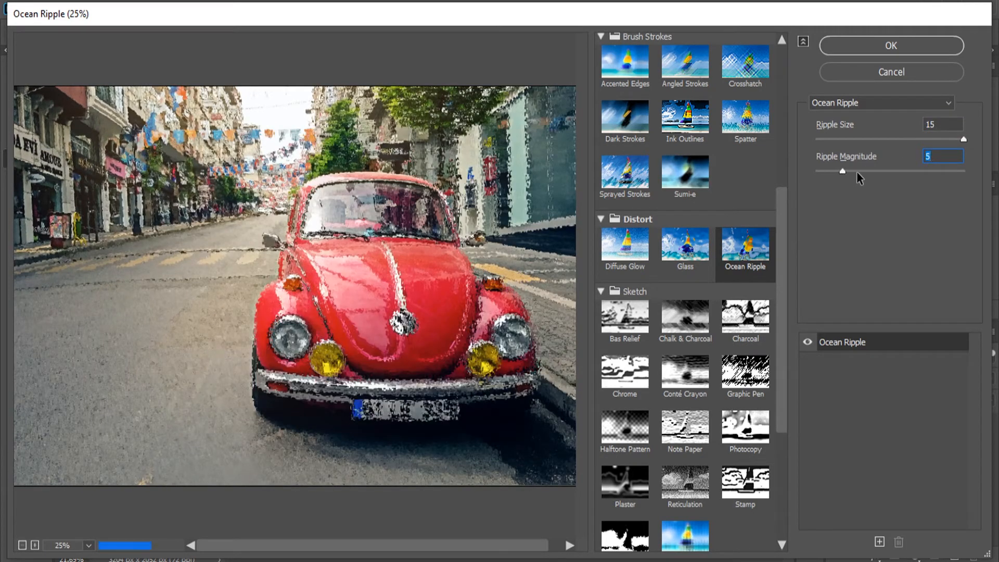
drag(910, 173, 832, 173)
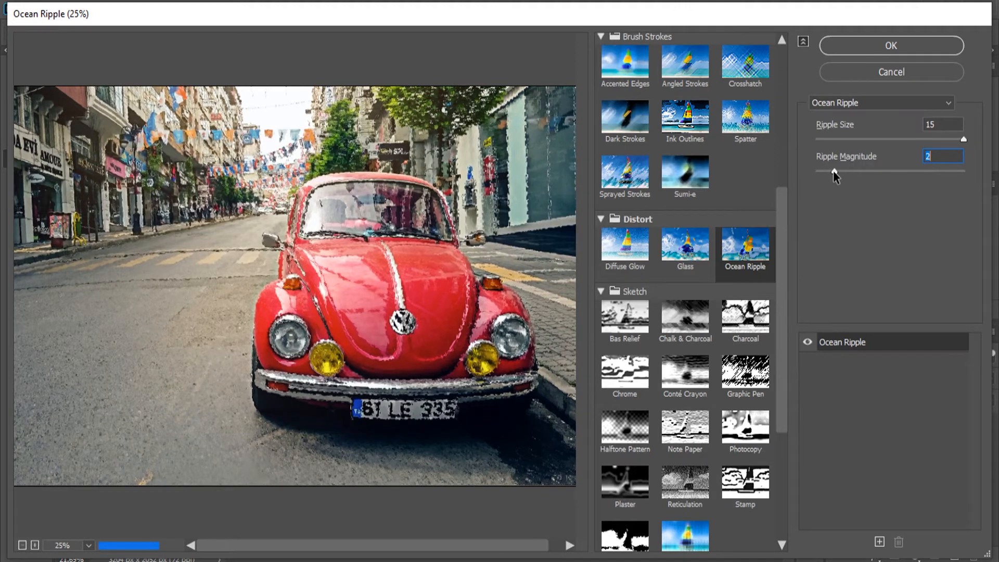
mouse_move(901, 140)
mouse_down()
mouse_move(887, 140)
mouse_move(915, 140)
mouse_up()
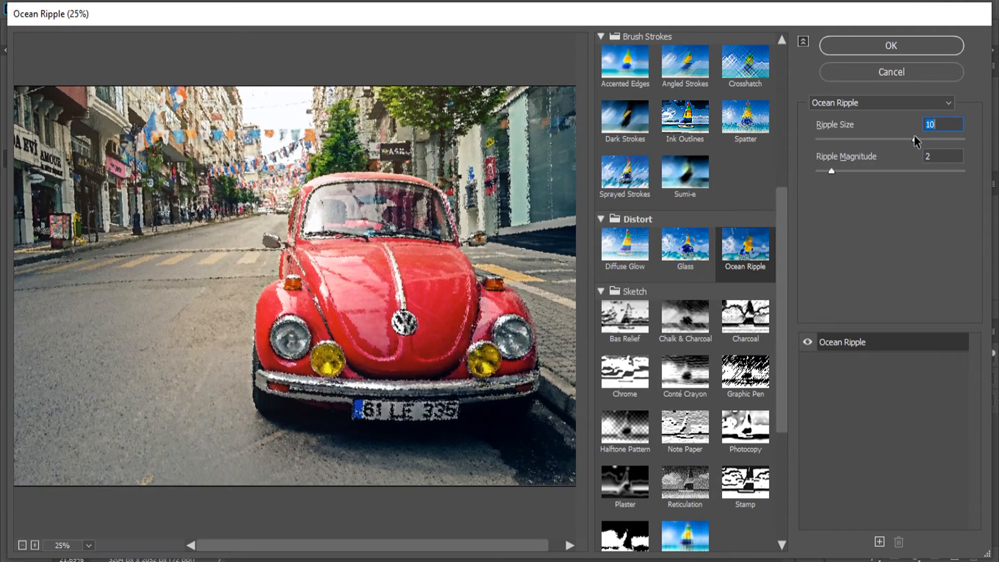
- Try Sprayed Strokes with Stroke Length 17, Spray Radius 14 and Horizontal stroke direction, and switch the effect to the Stained Glass texture
scroll(675, 294, up, 2)
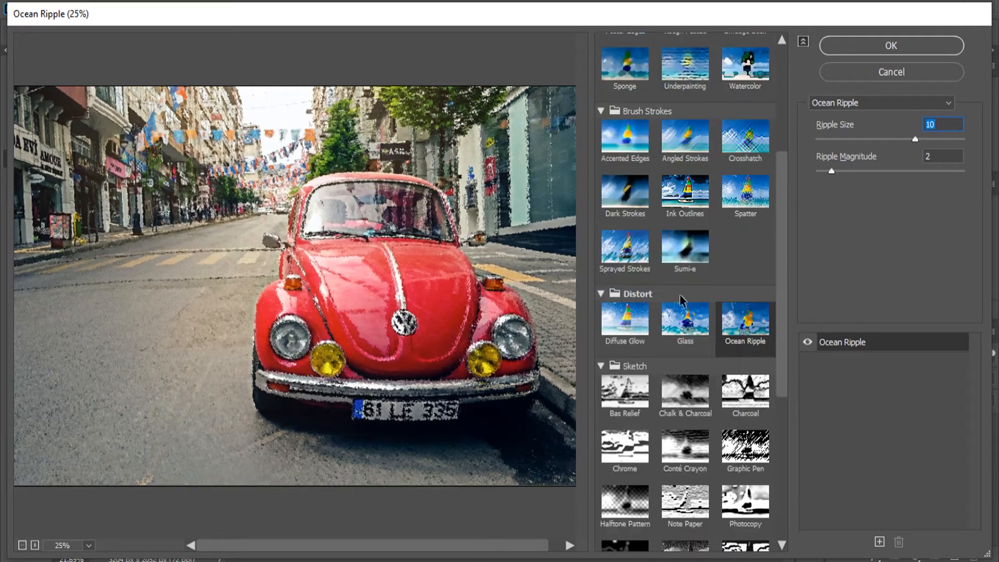
click(624, 273)
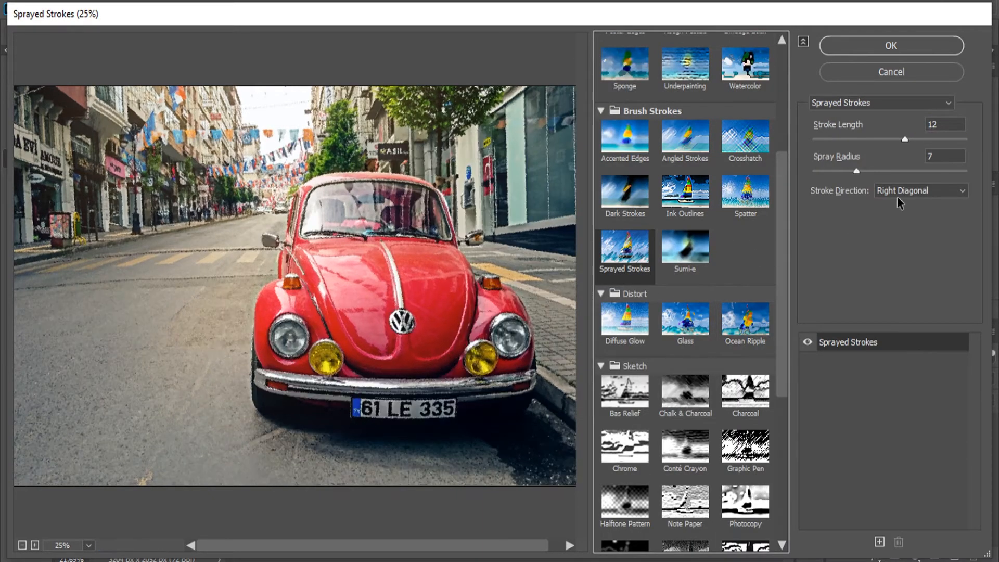
drag(904, 138, 942, 138)
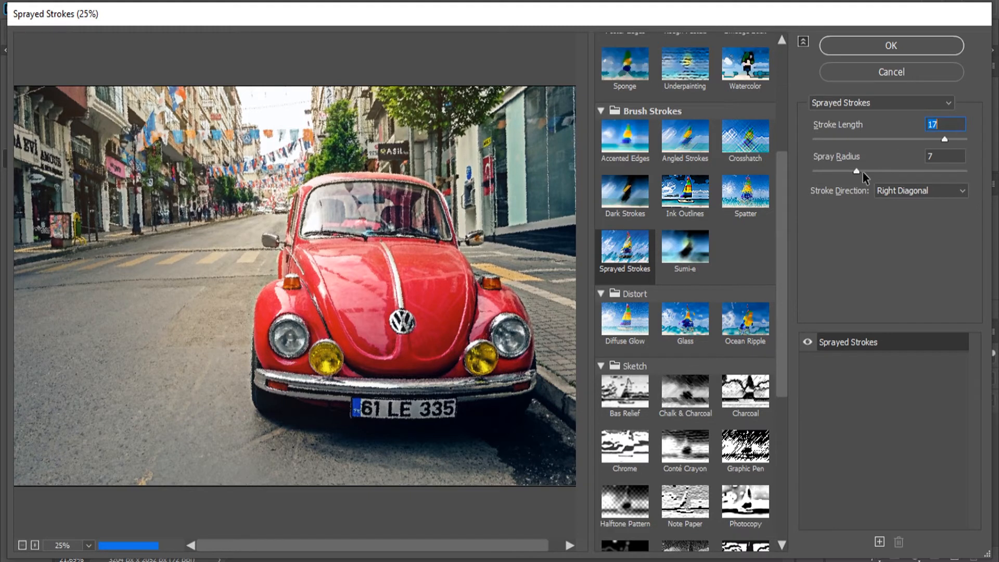
drag(857, 171, 901, 176)
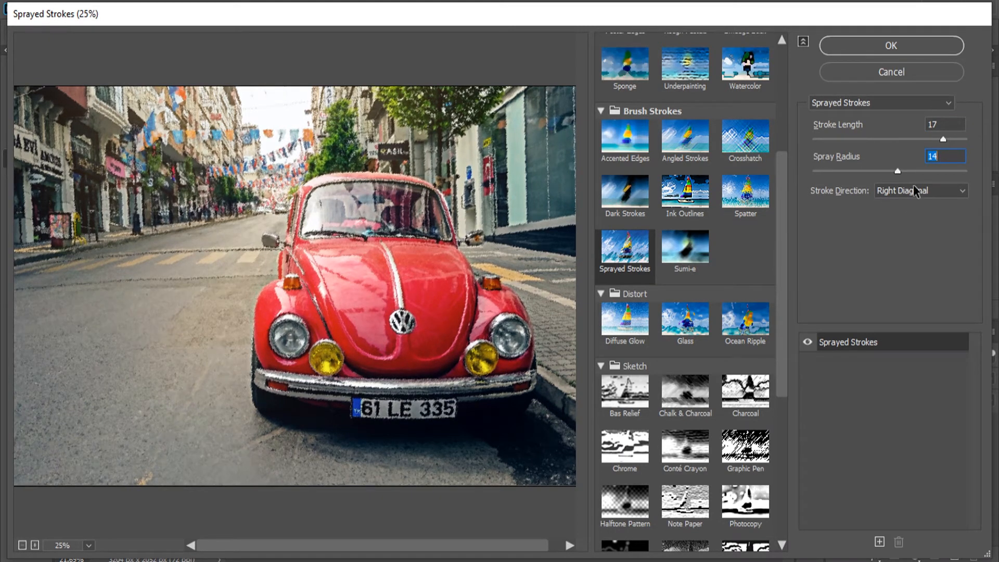
click(911, 191)
click(913, 219)
scroll(706, 521, down, 6)
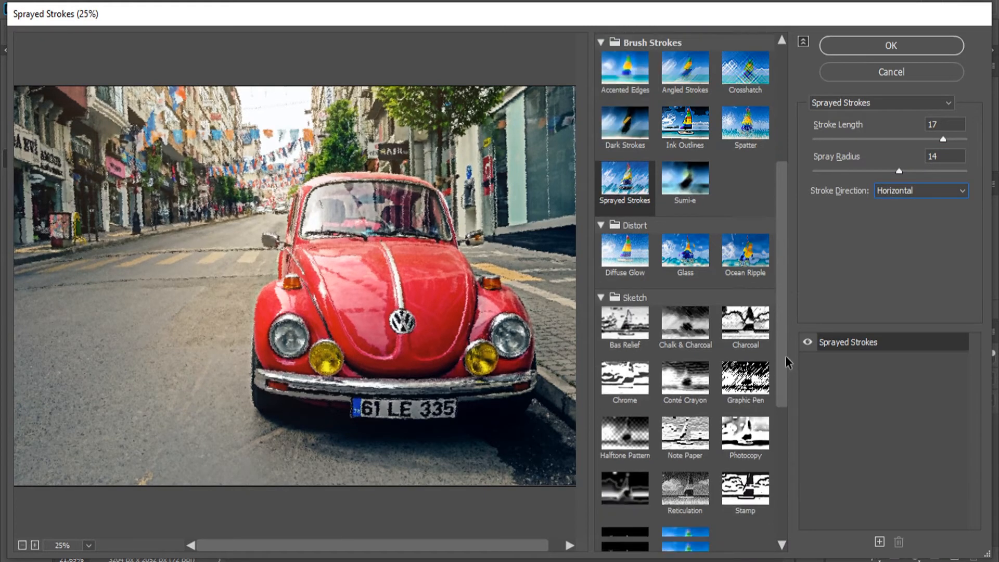
click(705, 523)
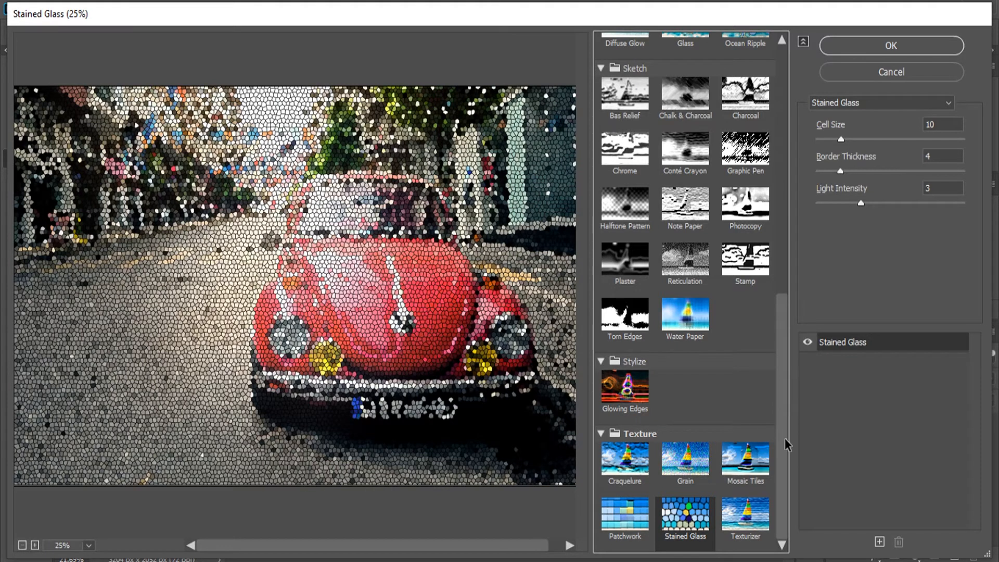
- Change the effect to the Cutout filter with 4 levels, Edge Simplicity 5 and Edge Fidelity 2, and apply it to the photo
scroll(736, 322, up, 10)
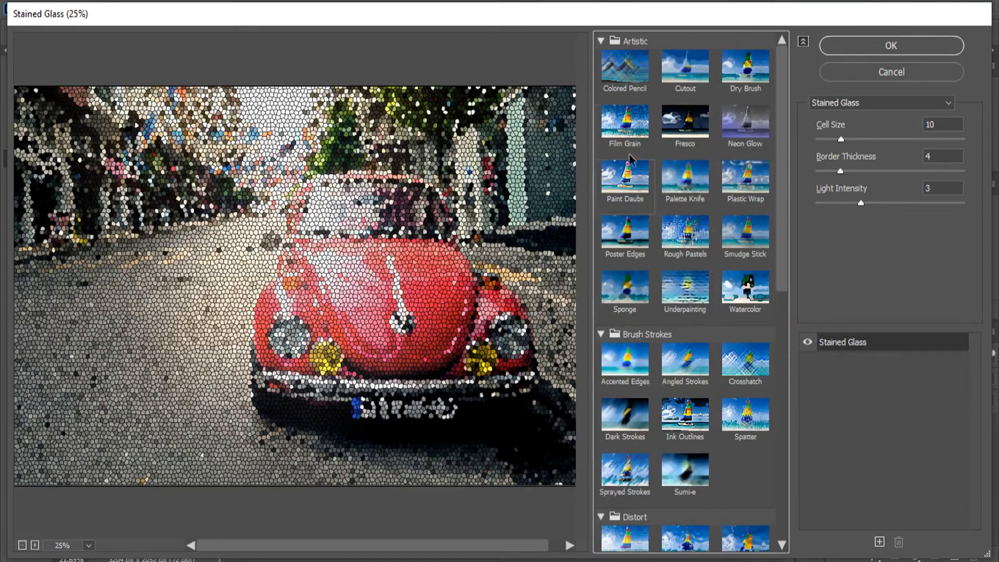
click(677, 78)
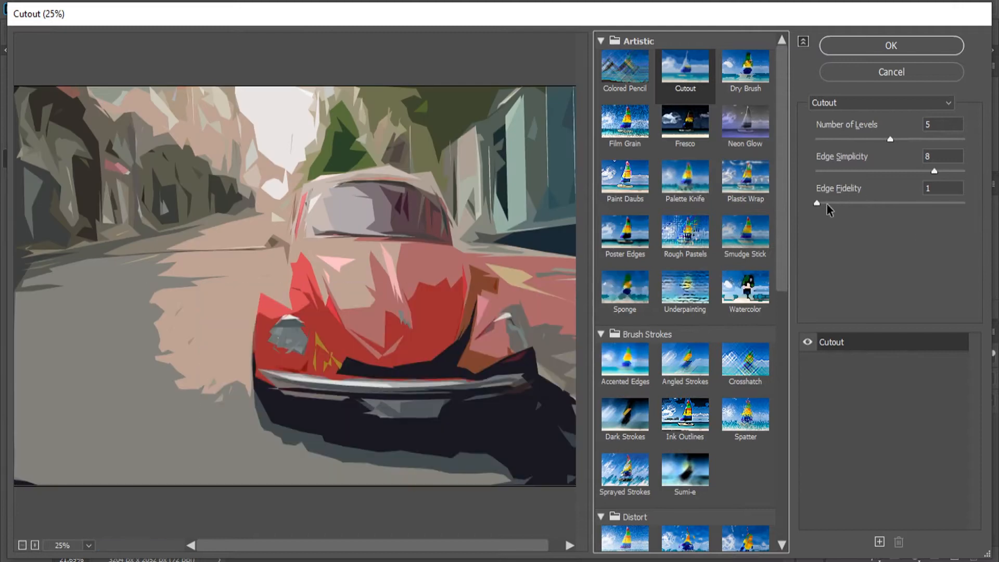
drag(817, 203, 901, 203)
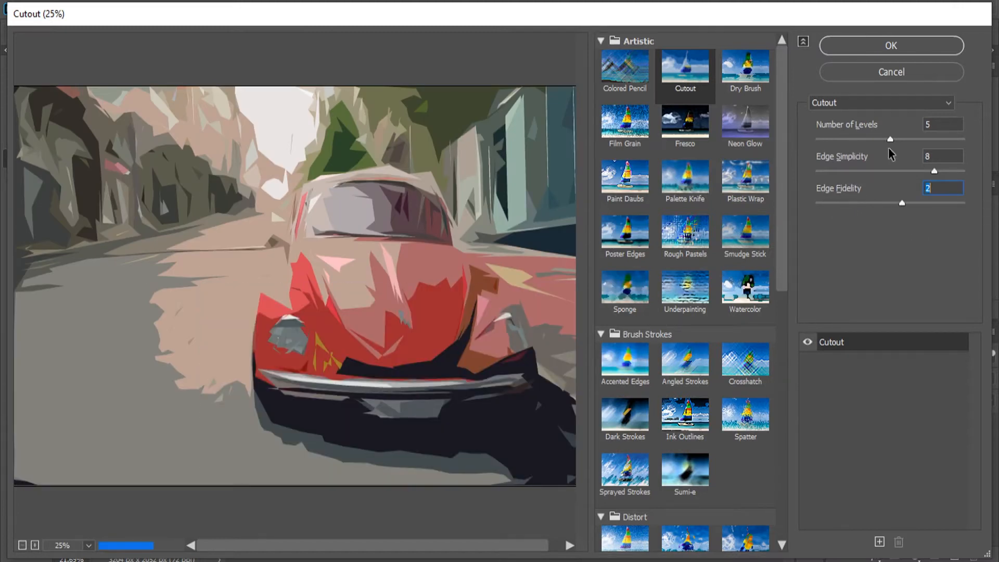
drag(924, 171, 892, 173)
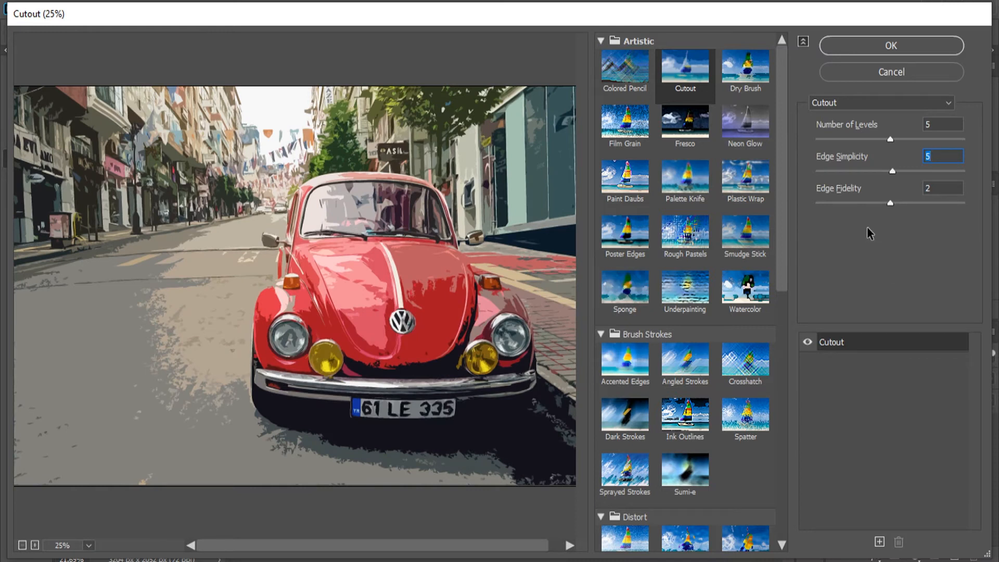
drag(885, 137, 874, 140)
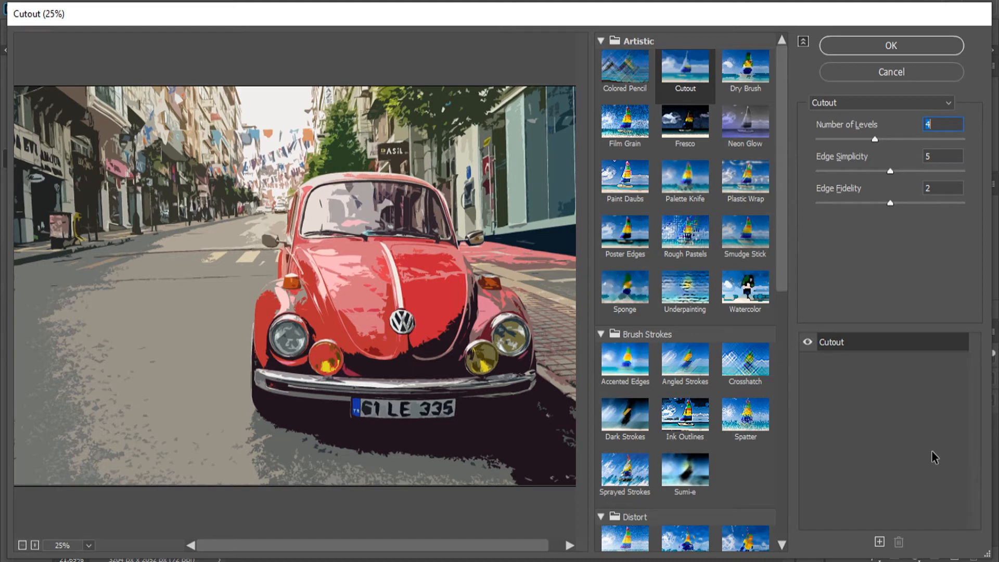
click(874, 47)
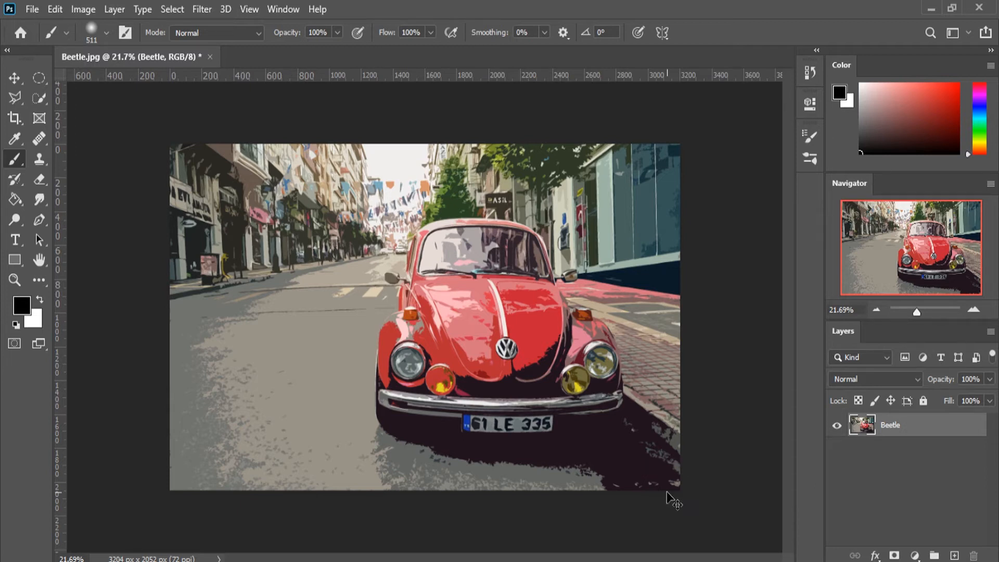
- Undo the applied Cutout filter and convert the Beetle layer to a Smart Object
key(ctrl+z)
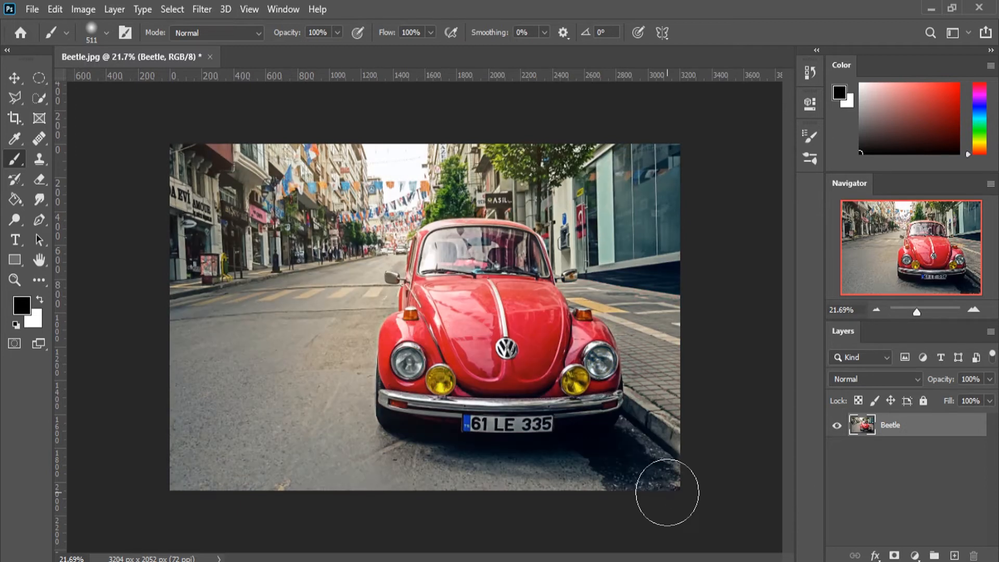
right_click(895, 425)
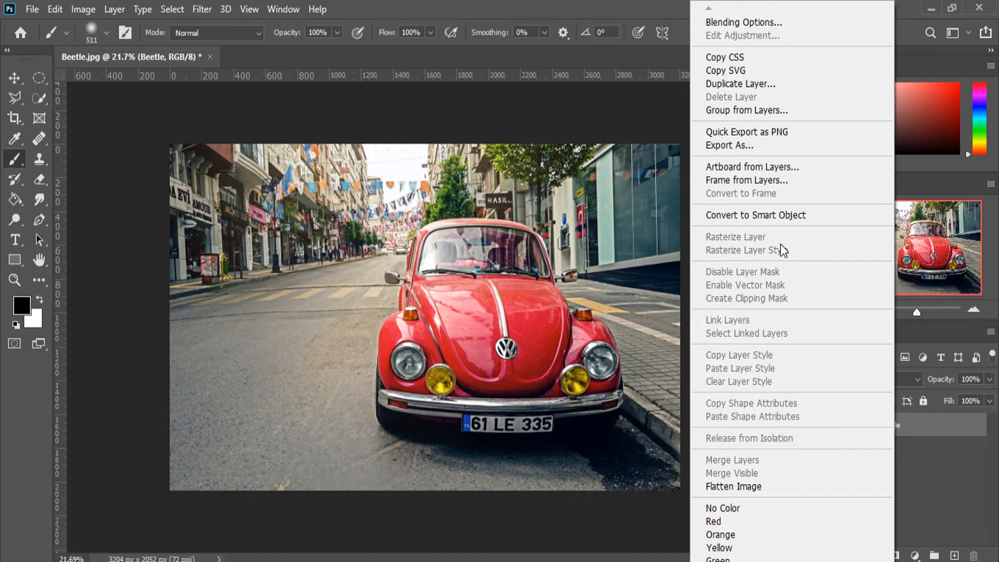
click(763, 216)
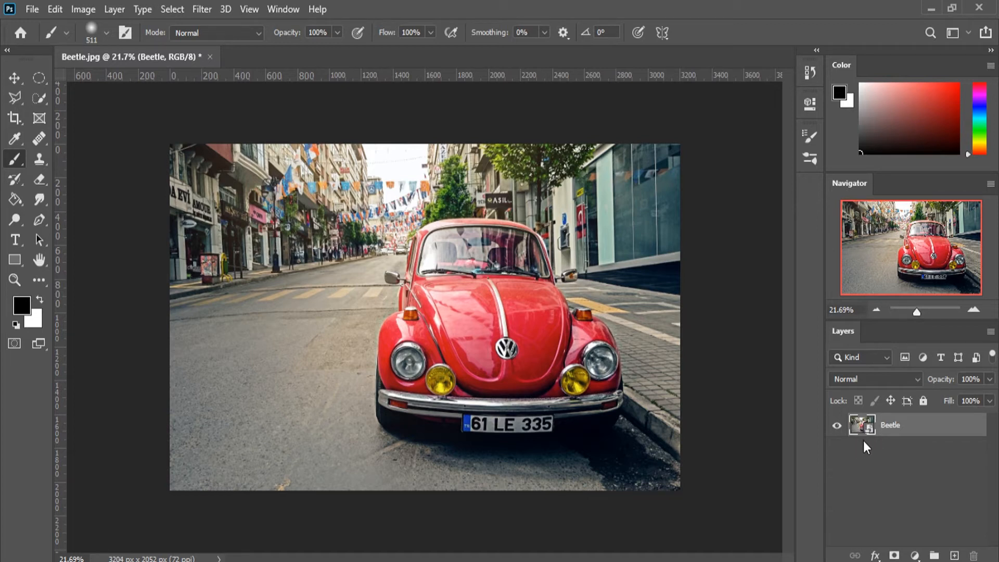
- Apply the Filter Gallery's Cutout effect with 4 levels, Edge Simplicity 5 and Edge Fidelity 2 to the Beetle Smart Object
click(201, 10)
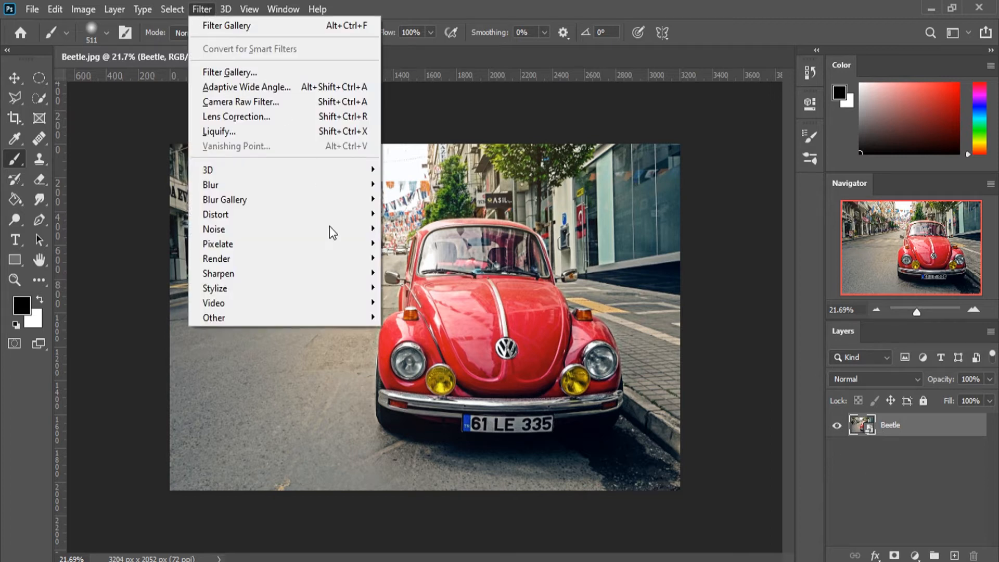
click(250, 73)
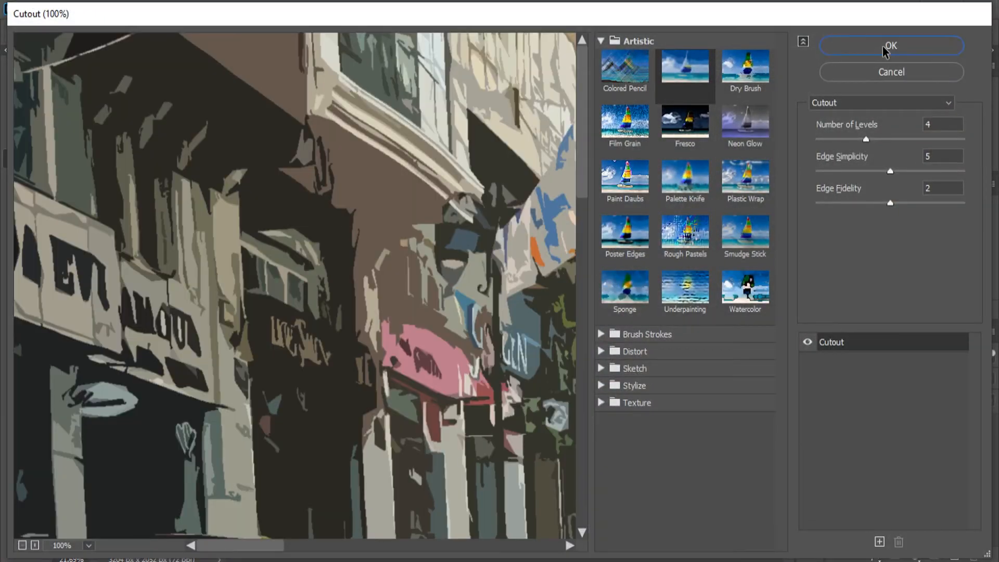
click(890, 46)
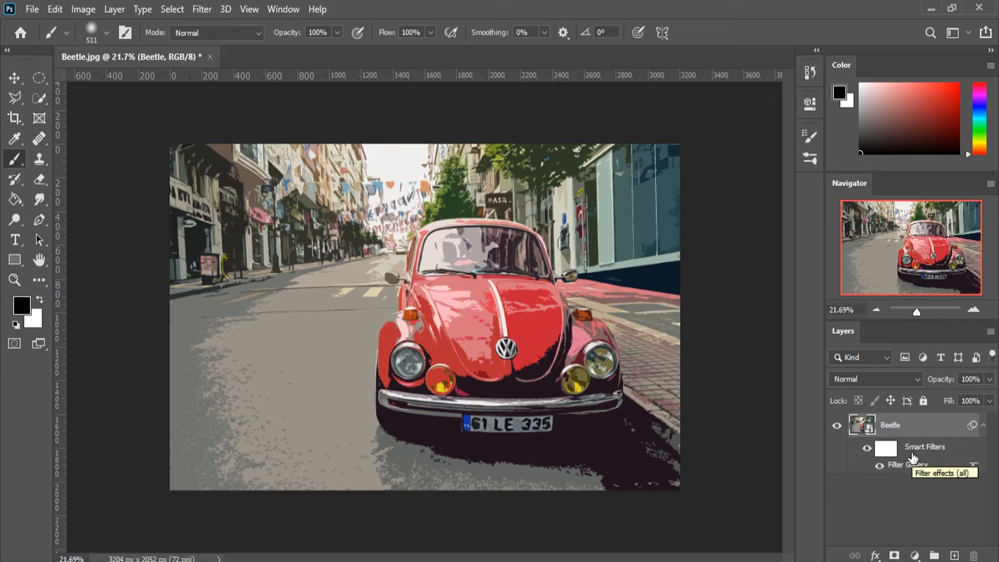
- Toggle the visibility of the Beetle layer's Smart Filters off and on to compare the photo with and without the effect
click(868, 449)
click(868, 449)
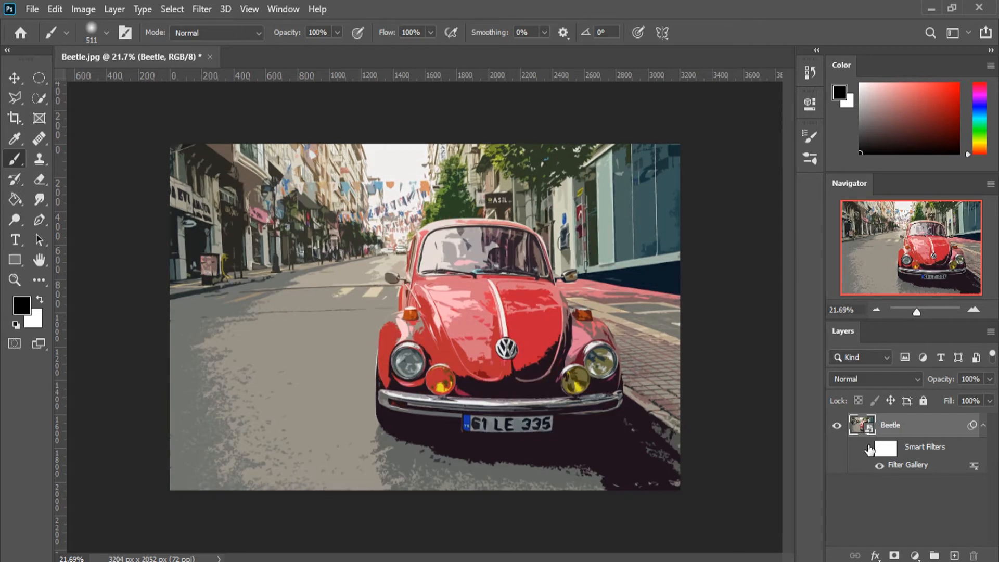
click(868, 449)
click(868, 449)
- Paint black on the Smart Filters mask over the street and buildings, leaving the Cutout effect only on the car
click(885, 448)
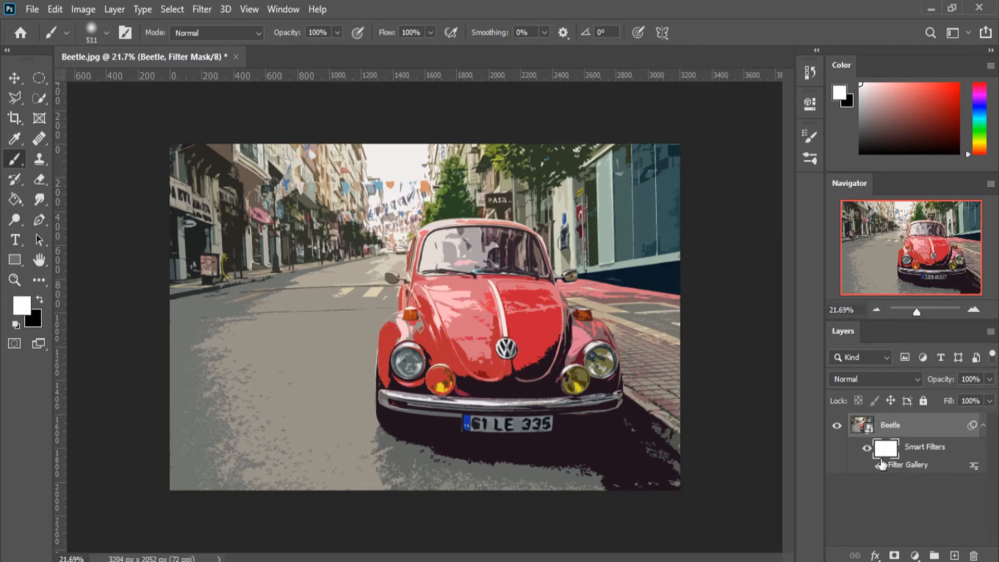
click(39, 300)
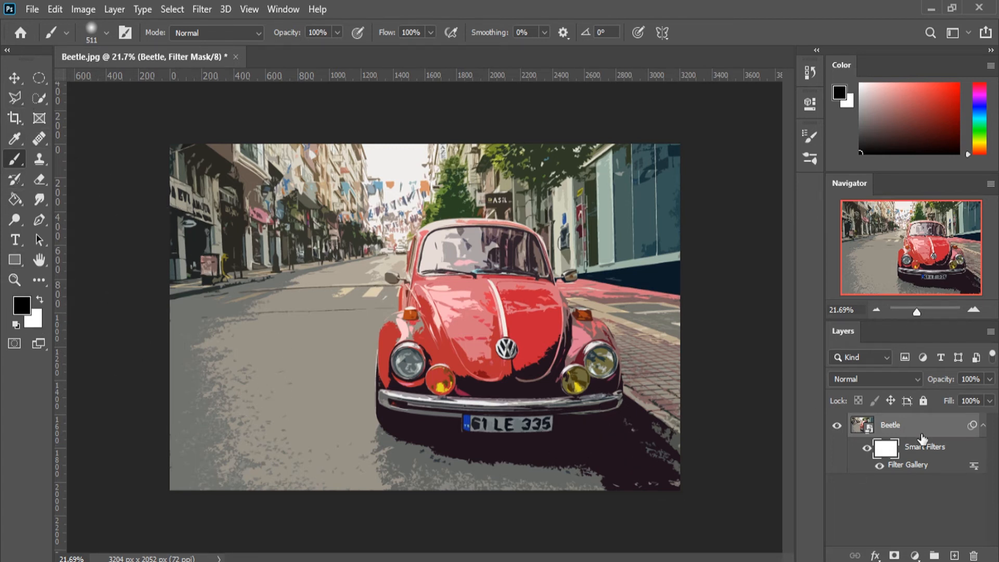
mouse_move(227, 303)
mouse_down()
mouse_move(193, 439)
mouse_move(180, 360)
mouse_move(240, 256)
mouse_move(200, 530)
mouse_move(249, 351)
mouse_move(238, 363)
mouse_move(234, 551)
mouse_move(270, 417)
mouse_move(308, 384)
mouse_move(370, 547)
mouse_move(308, 275)
mouse_move(308, 442)
mouse_move(328, 269)
mouse_move(331, 329)
mouse_move(312, 399)
mouse_move(319, 272)
mouse_move(284, 370)
mouse_move(267, 157)
mouse_move(225, 337)
mouse_move(195, 122)
mouse_move(180, 117)
mouse_move(188, 277)
mouse_move(147, 250)
mouse_move(260, 114)
mouse_move(235, 280)
mouse_move(344, 120)
mouse_move(363, 145)
mouse_move(324, 299)
mouse_move(375, 183)
mouse_move(381, 221)
mouse_move(394, 146)
mouse_move(392, 192)
mouse_move(469, 166)
mouse_move(418, 178)
mouse_move(468, 178)
mouse_move(505, 155)
mouse_move(402, 137)
mouse_move(656, 164)
mouse_move(549, 143)
mouse_move(663, 189)
mouse_move(611, 140)
mouse_move(701, 350)
mouse_move(609, 194)
mouse_move(626, 254)
mouse_move(608, 260)
mouse_move(577, 201)
mouse_move(588, 237)
mouse_move(574, 225)
mouse_move(591, 216)
mouse_move(649, 269)
mouse_move(599, 290)
mouse_move(589, 276)
mouse_move(651, 330)
mouse_move(631, 291)
mouse_move(680, 444)
mouse_move(657, 283)
mouse_move(670, 434)
mouse_move(592, 492)
mouse_move(621, 457)
mouse_move(494, 484)
mouse_move(527, 479)
mouse_move(286, 469)
mouse_move(319, 495)
mouse_move(302, 385)
mouse_move(344, 260)
mouse_move(312, 294)
mouse_move(264, 156)
mouse_move(216, 193)
mouse_up()
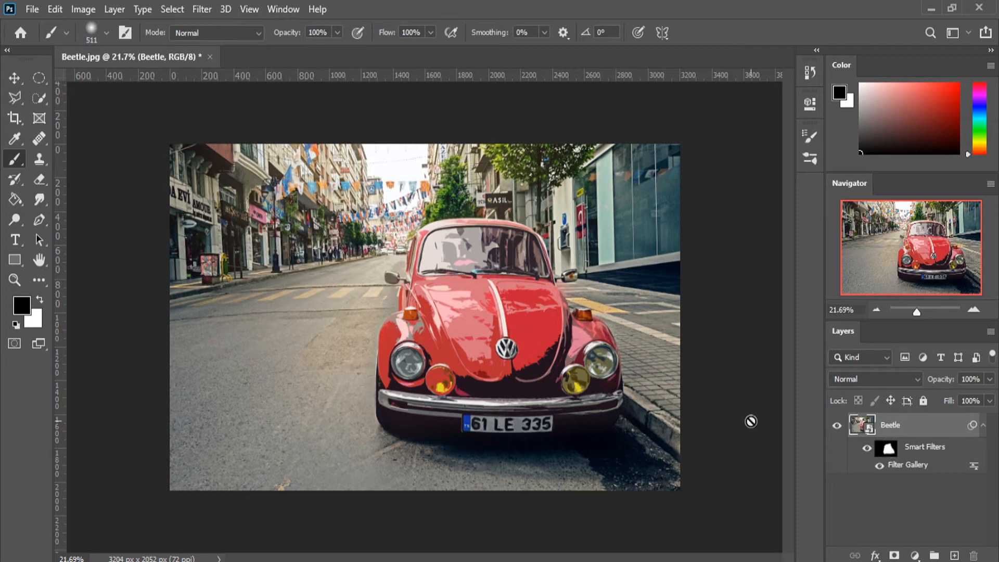
- Delete the Filter Gallery smart filter from the Beetle layer
right_click(908, 472)
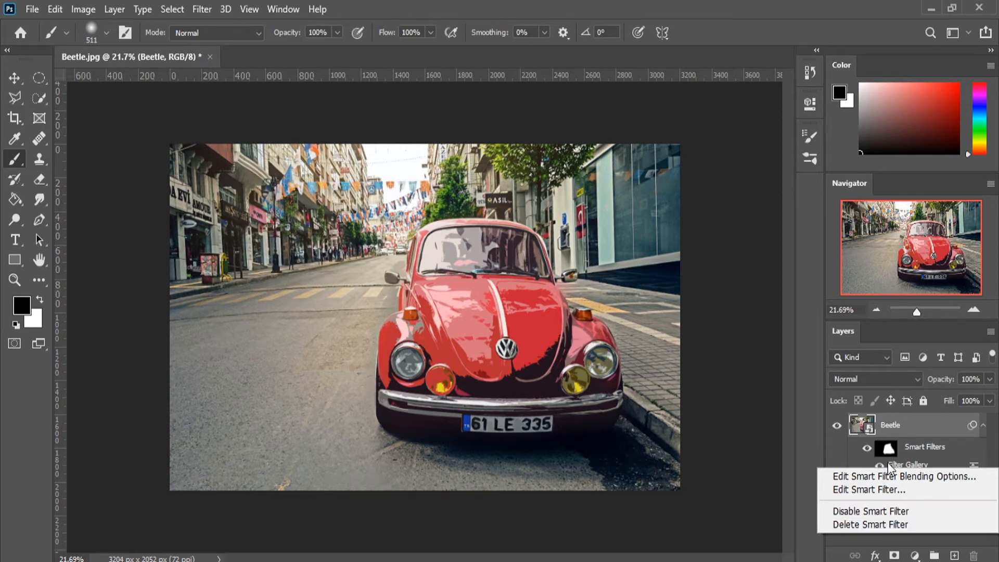
click(867, 526)
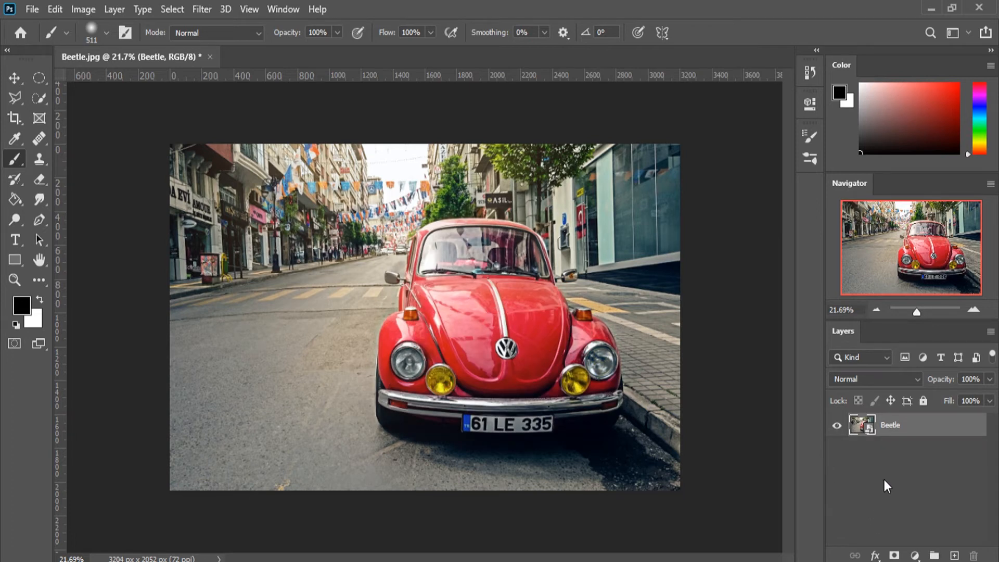
- Rasterize the Beetle Smart Object into a regular pixel layer
right_click(893, 426)
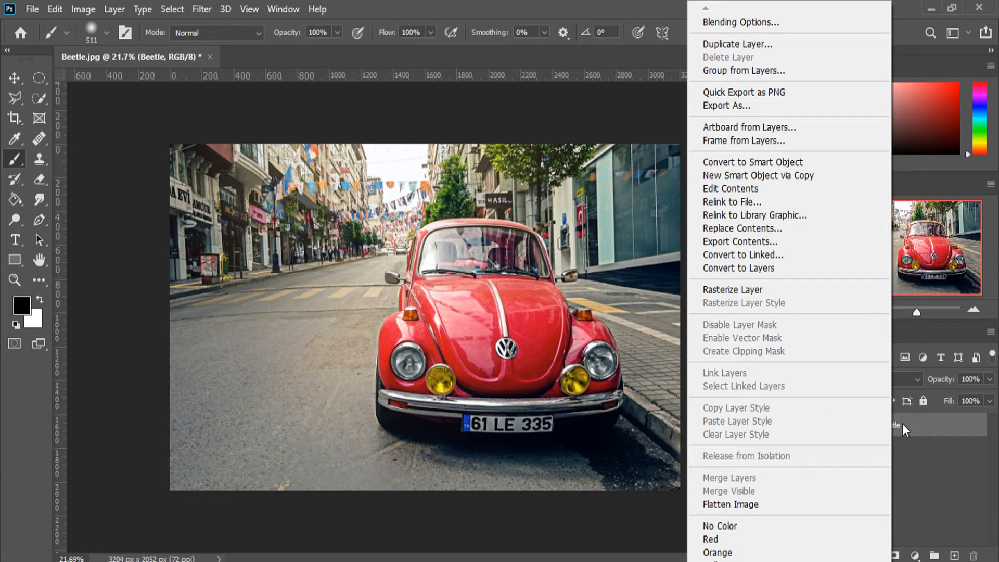
click(934, 483)
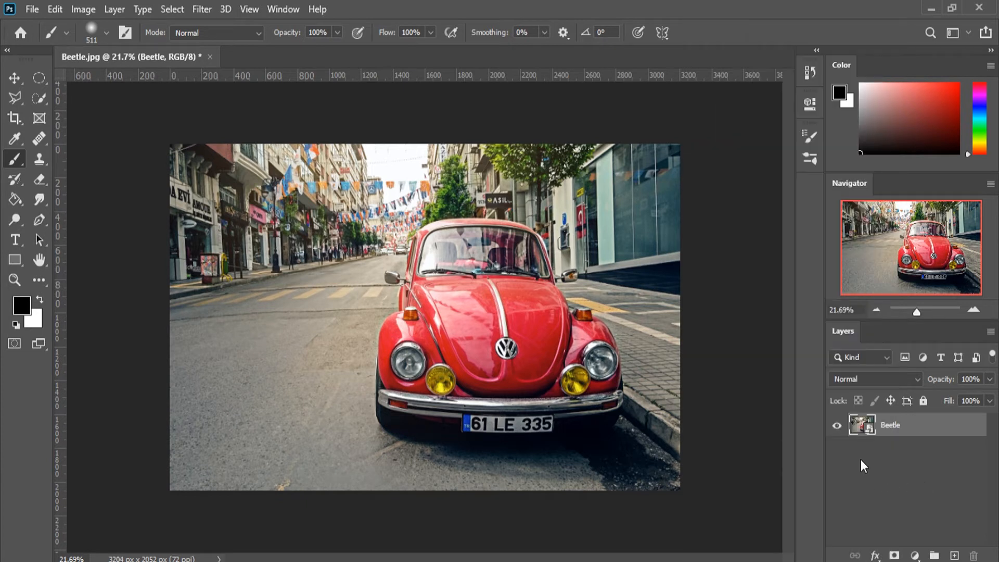
right_click(894, 426)
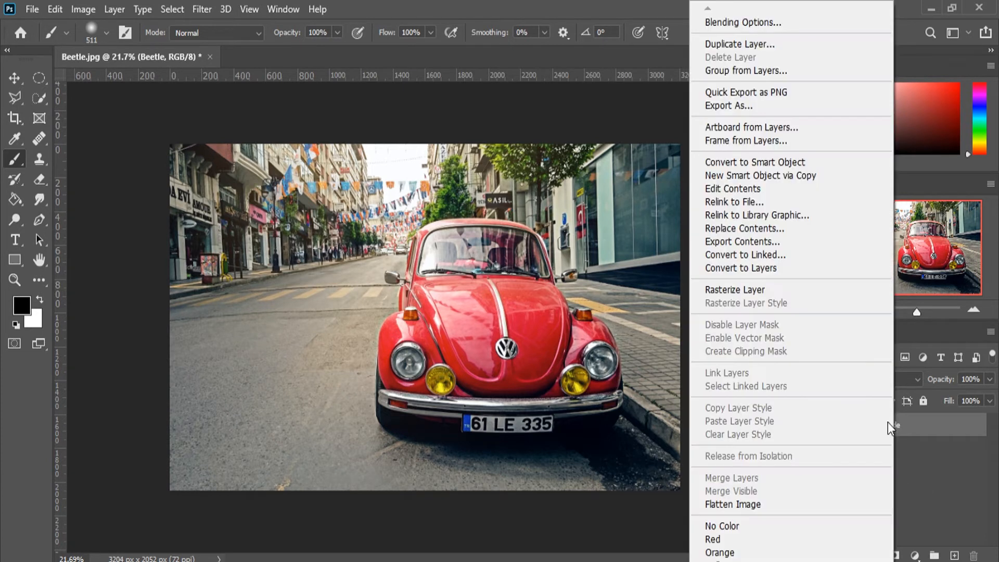
click(755, 289)
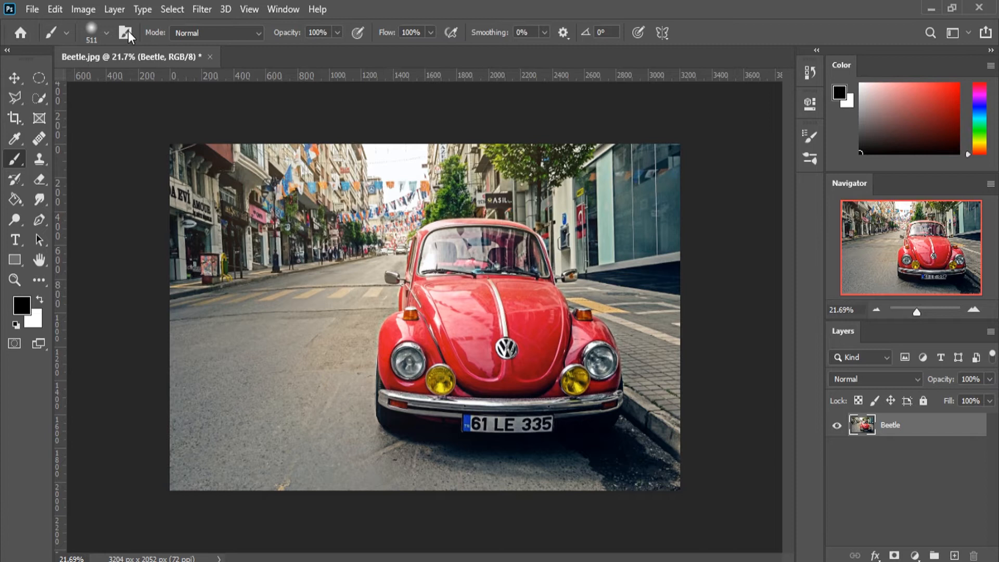
- Preview Motion Blur on the rasterized Beetle layer with the distance reduced to 68 pixels
click(201, 9)
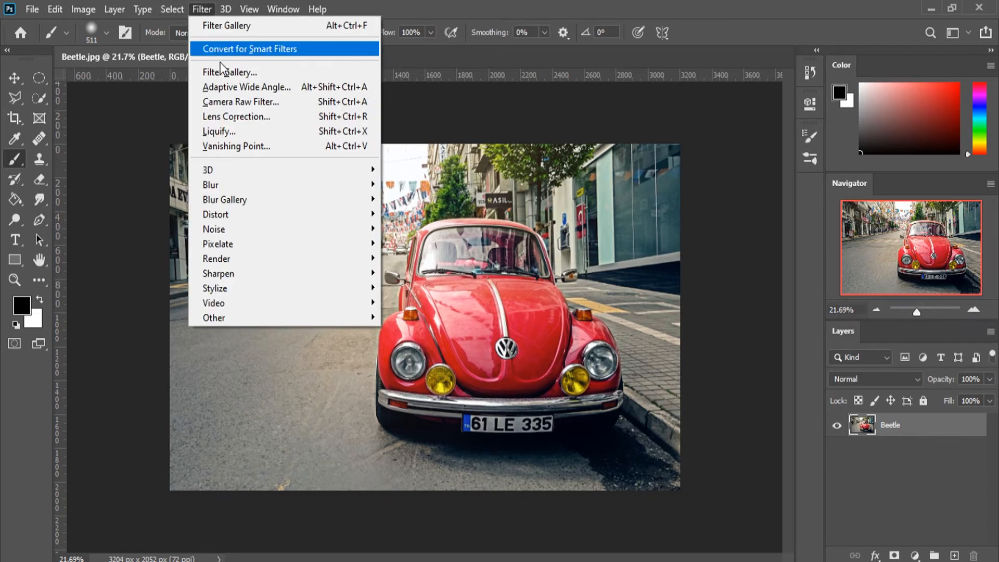
mouse_move(264, 176)
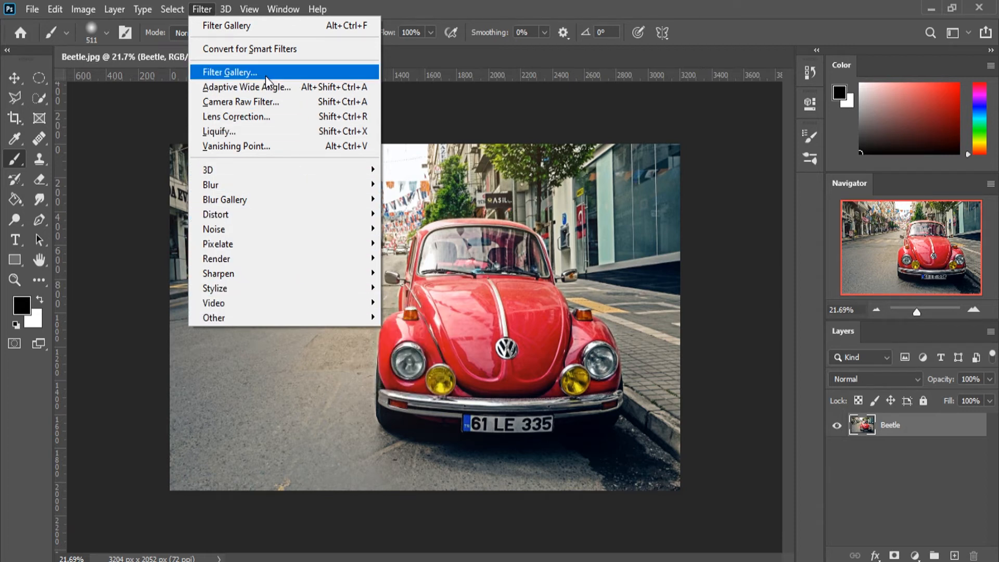
mouse_move(307, 234)
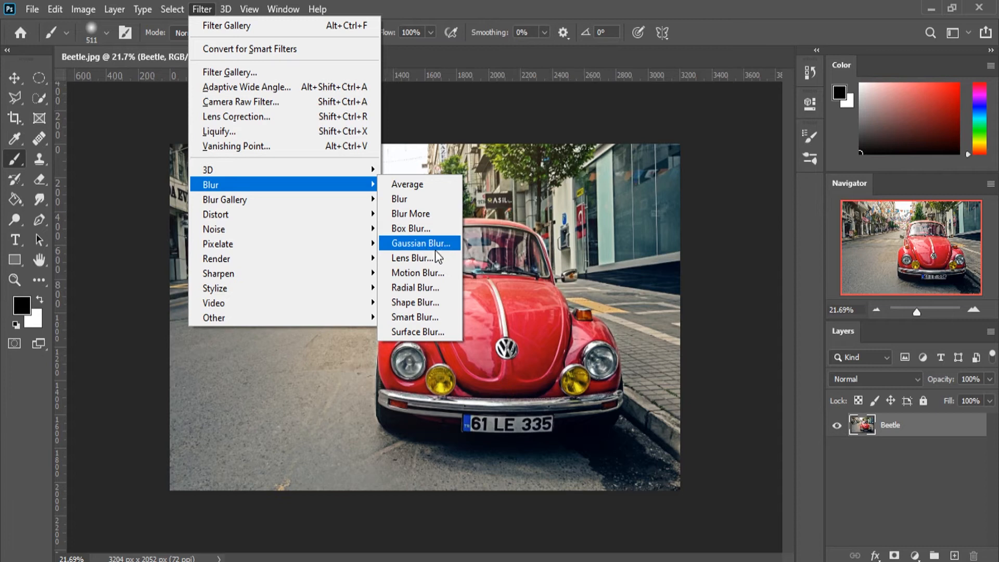
click(429, 276)
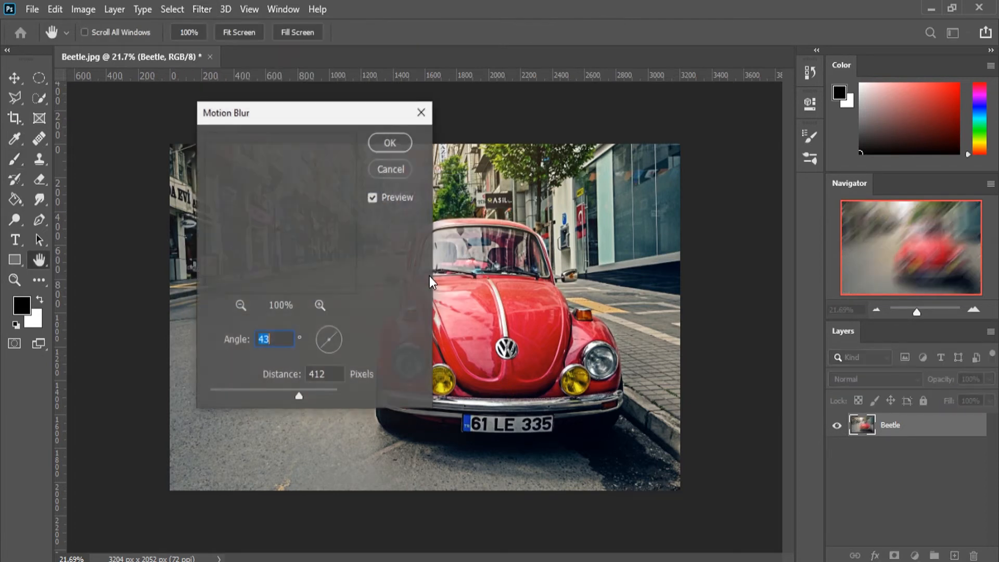
drag(345, 127, 222, 175)
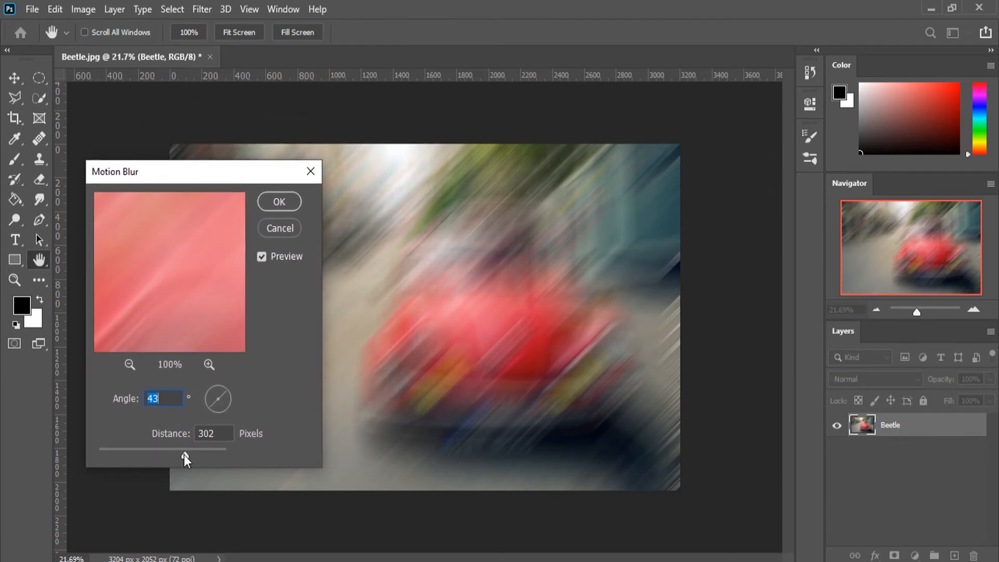
drag(183, 454, 133, 454)
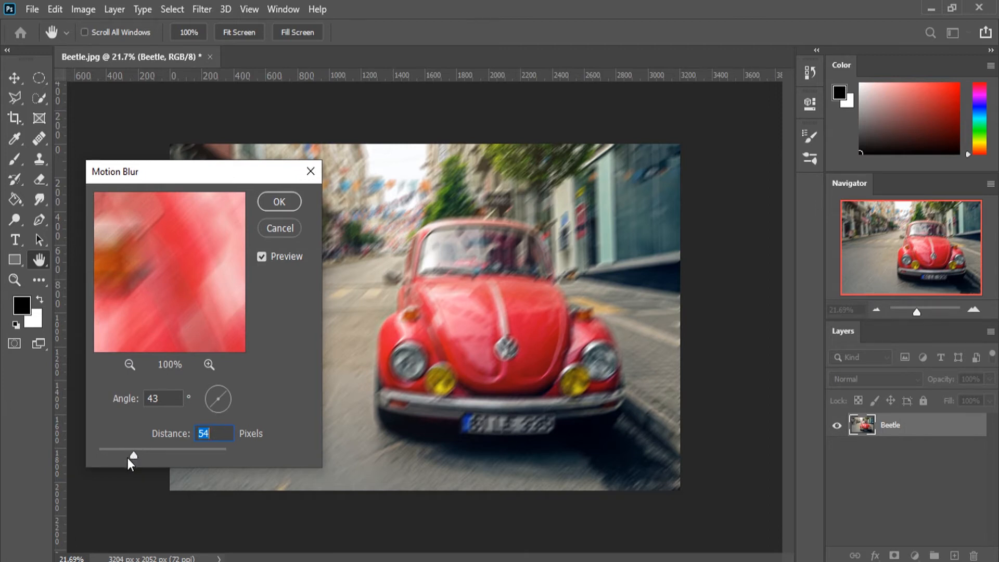
mouse_move(137, 457)
mouse_down()
mouse_move(179, 454)
mouse_move(137, 457)
mouse_up()
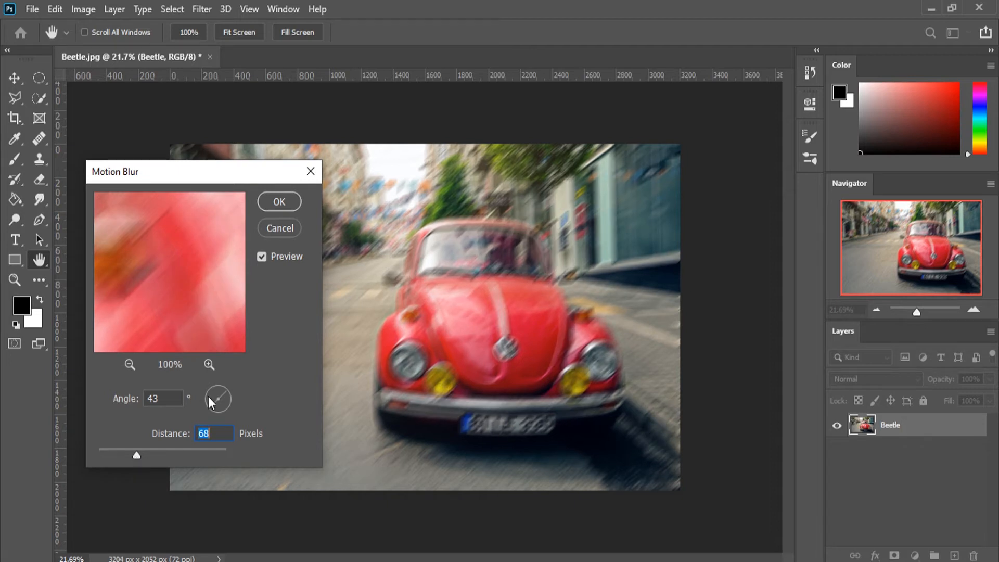
- Try Motion Blur angles of -42°, -35° and 80° on the photo and cancel the filter
drag(206, 390, 236, 414)
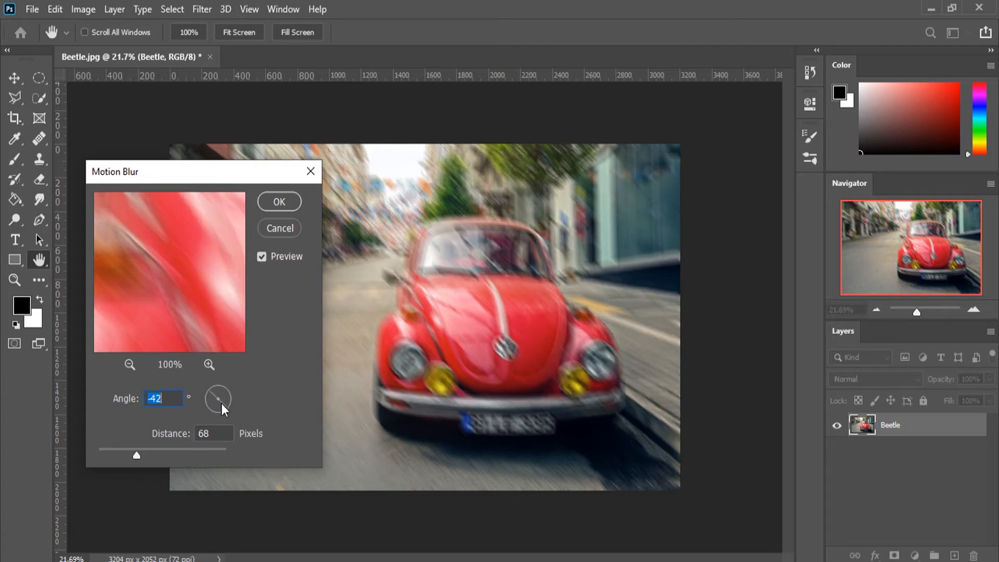
click(227, 406)
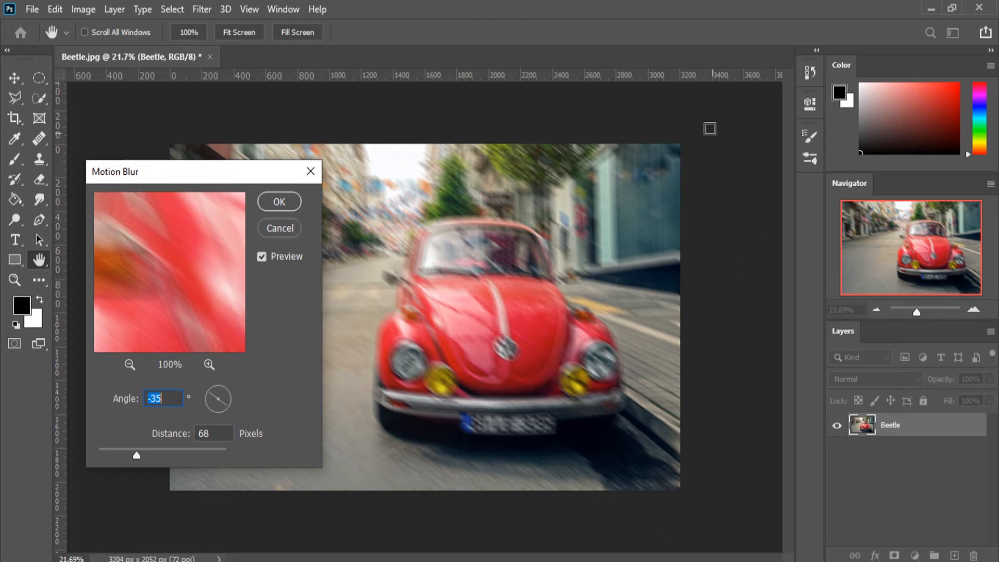
click(220, 387)
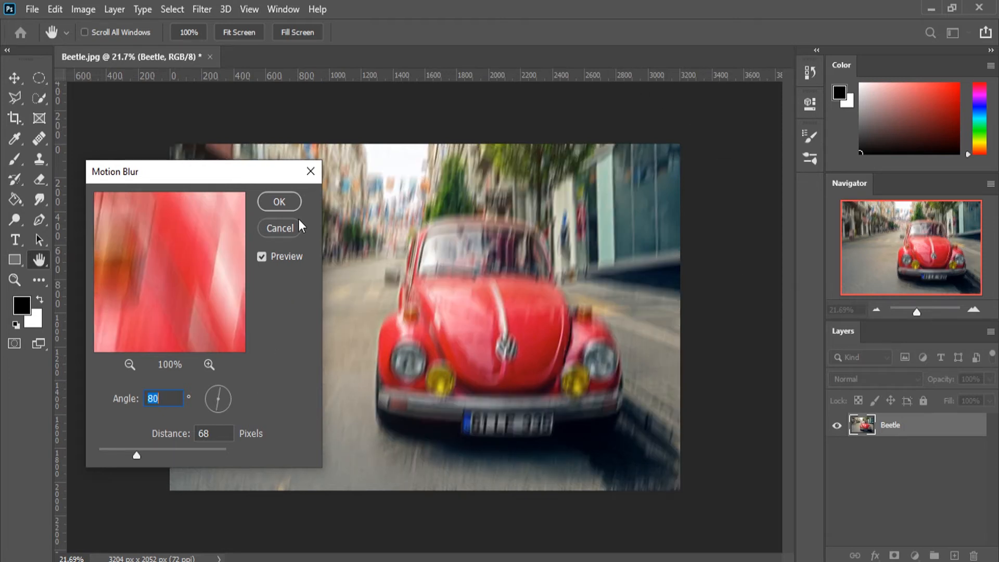
click(286, 229)
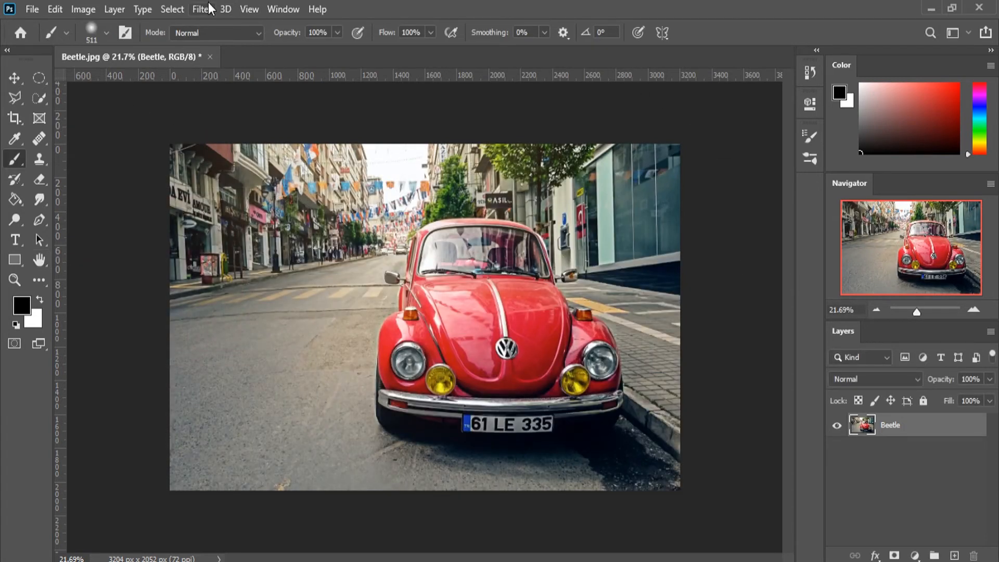
- Add a new empty layer above the Beetle layer
click(201, 9)
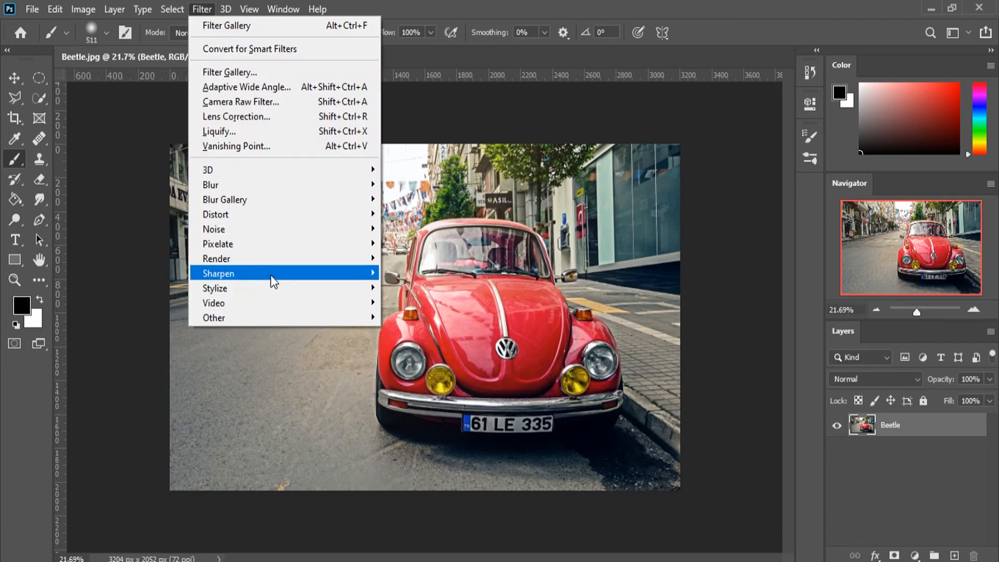
mouse_move(286, 264)
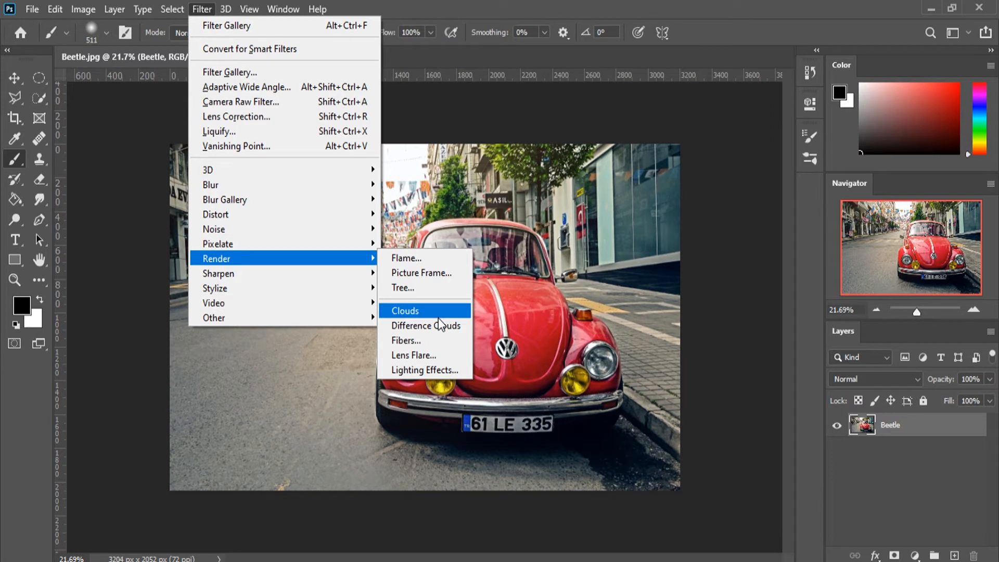
click(957, 556)
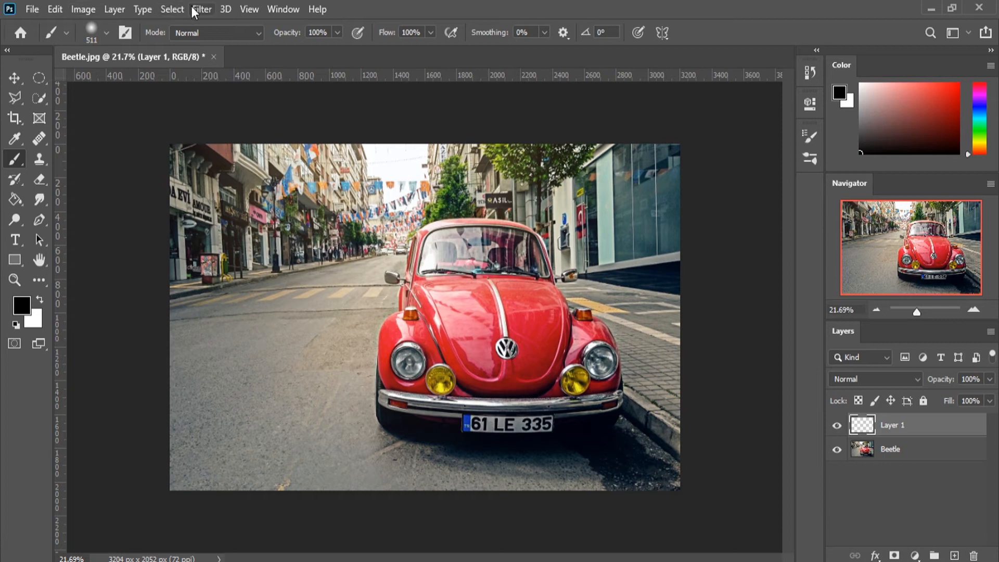
- Fill the whole new layer with the Render Clouds filter using black and white
click(225, 8)
mouse_move(201, 9)
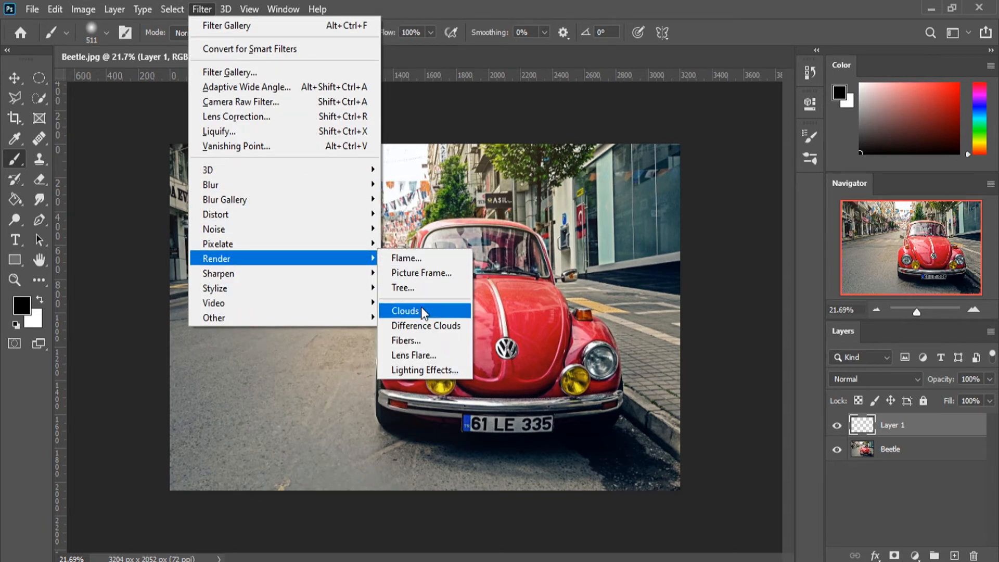
click(421, 310)
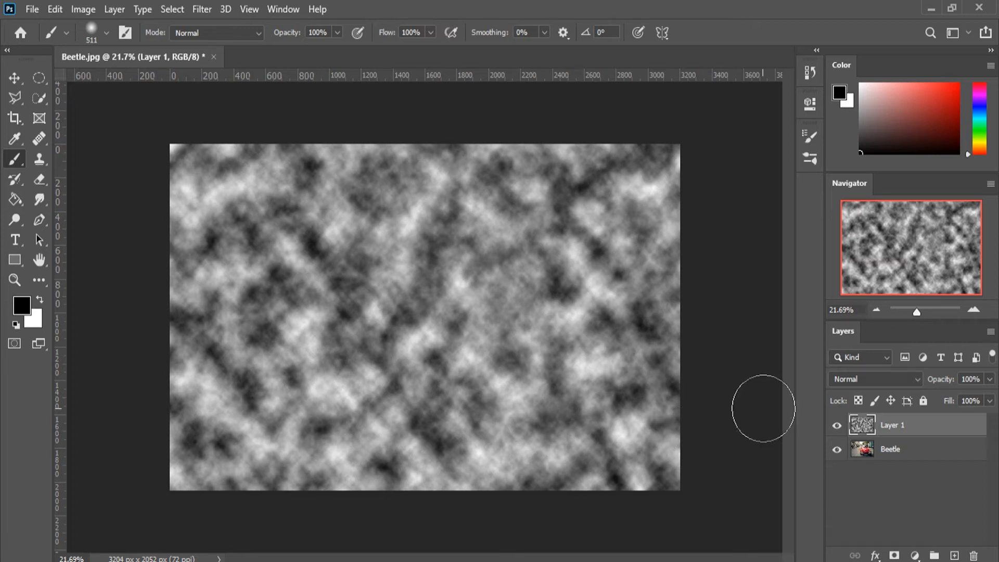
- Preview blend modes such as Overlay on the clouds layer, leave it at Normal and undo the Clouds filter
click(864, 379)
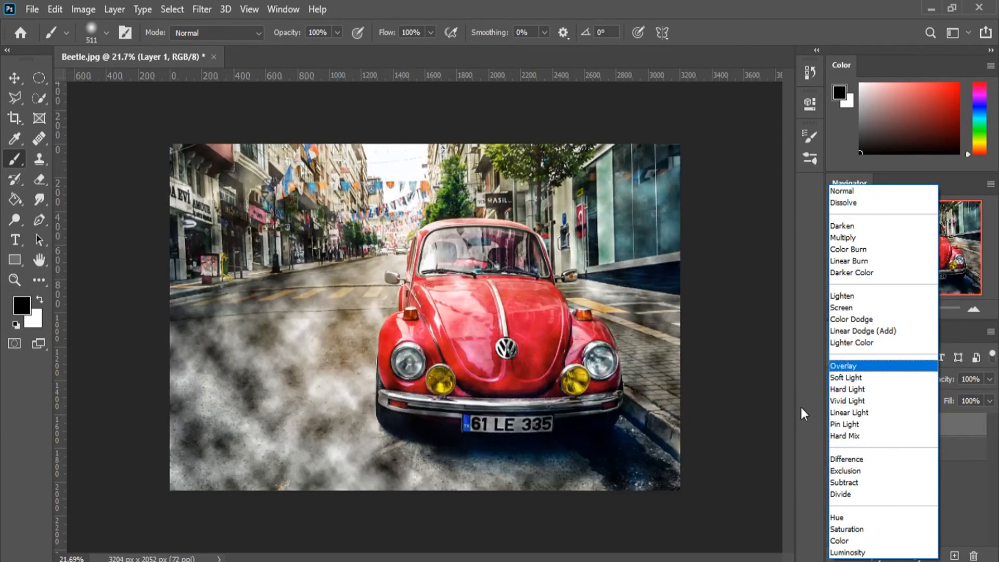
click(801, 407)
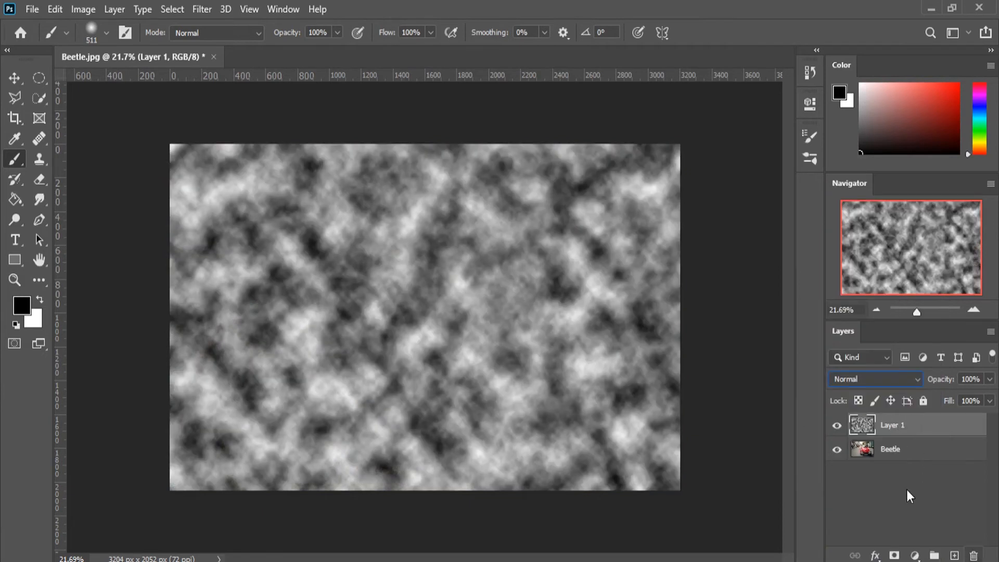
key(ctrl+z)
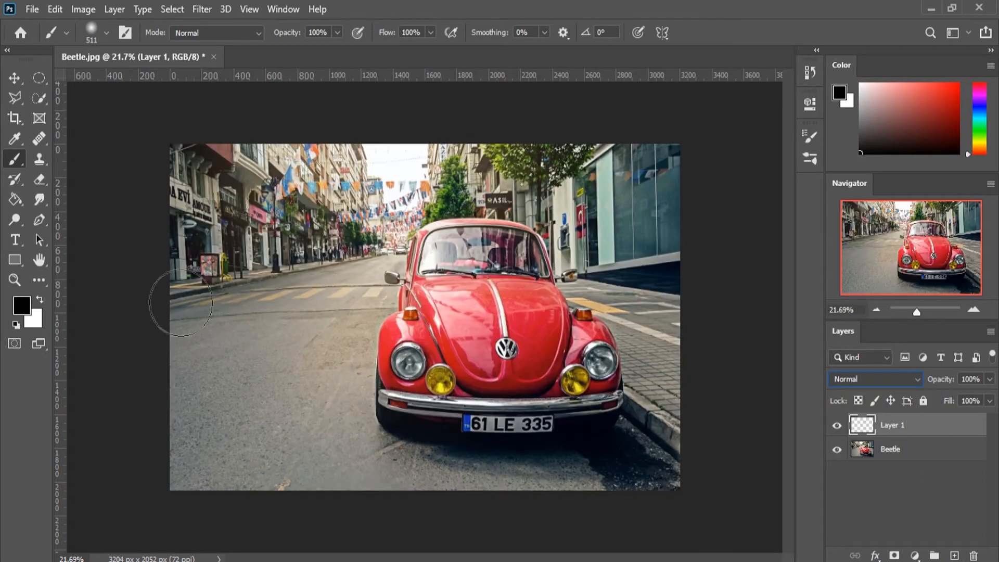
- Make an elliptical marquee selection around the round VW emblem on the car's hood
click(35, 80)
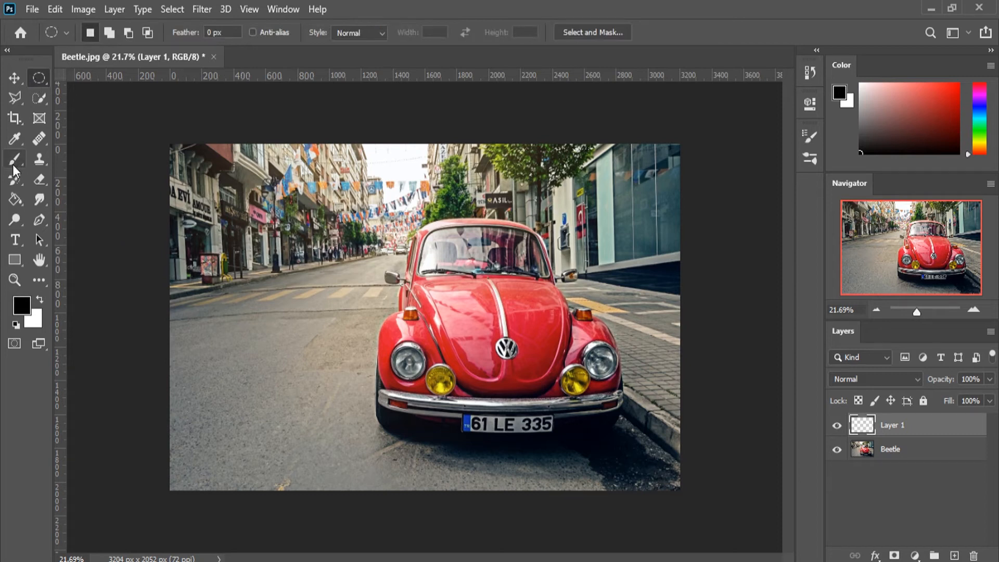
scroll(553, 385, up, 3)
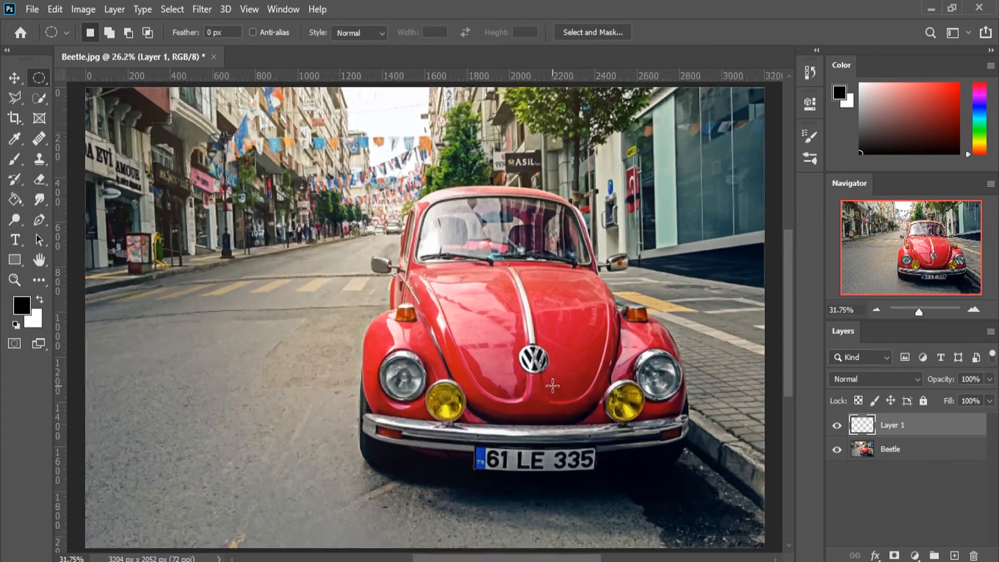
scroll(567, 389, up, 3)
drag(410, 229, 516, 282)
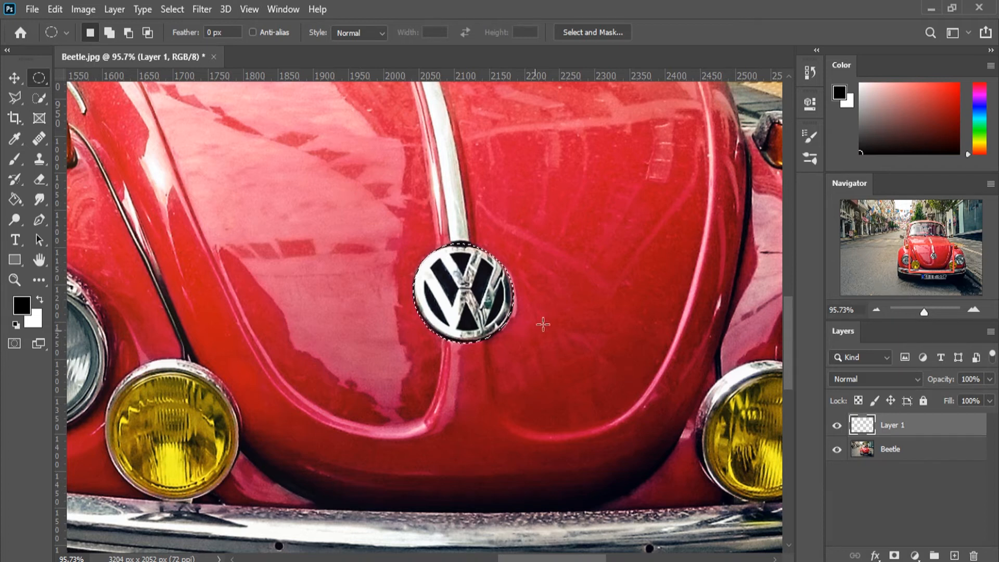
- Render Clouds on Layer 1 inside the emblem selection
click(193, 8)
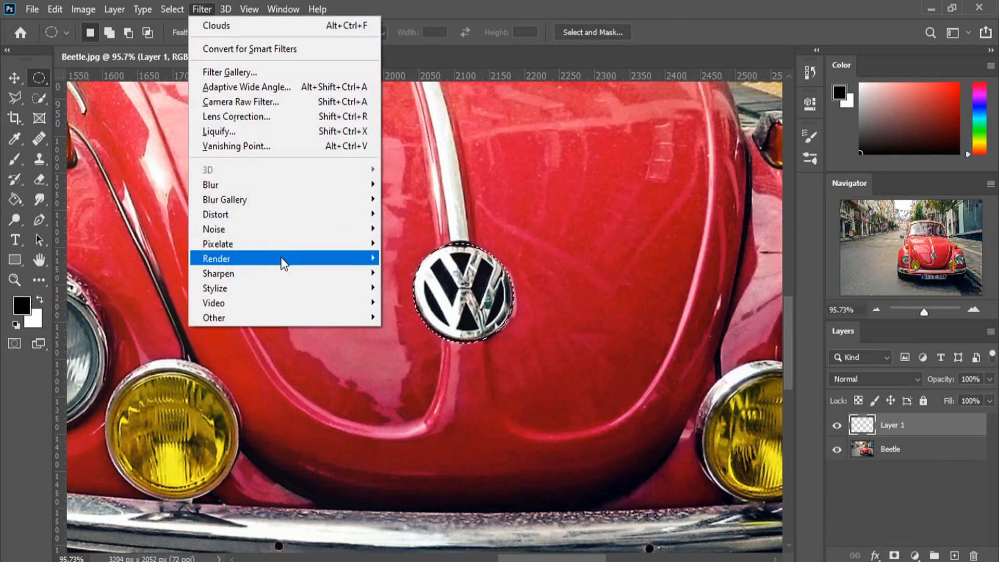
mouse_move(281, 259)
click(417, 312)
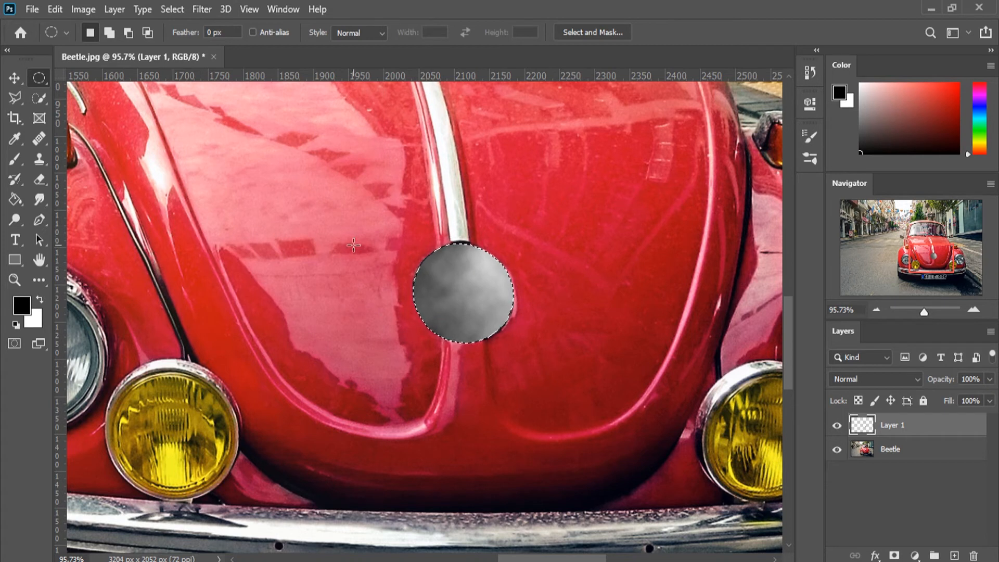
- Deselect the emblem area and set Layer 1's blend mode to Vivid Light
key(ctrl+d)
click(893, 381)
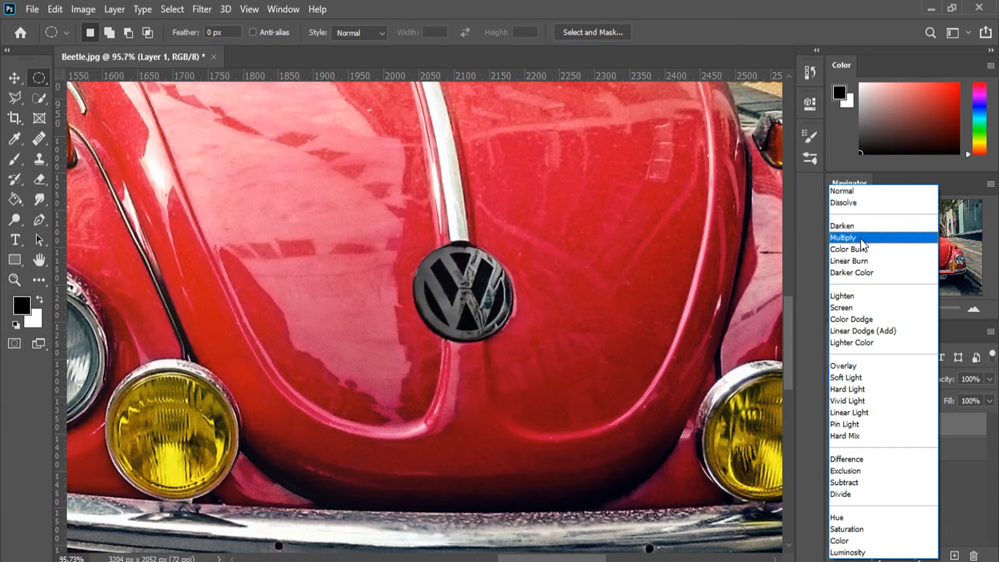
click(857, 401)
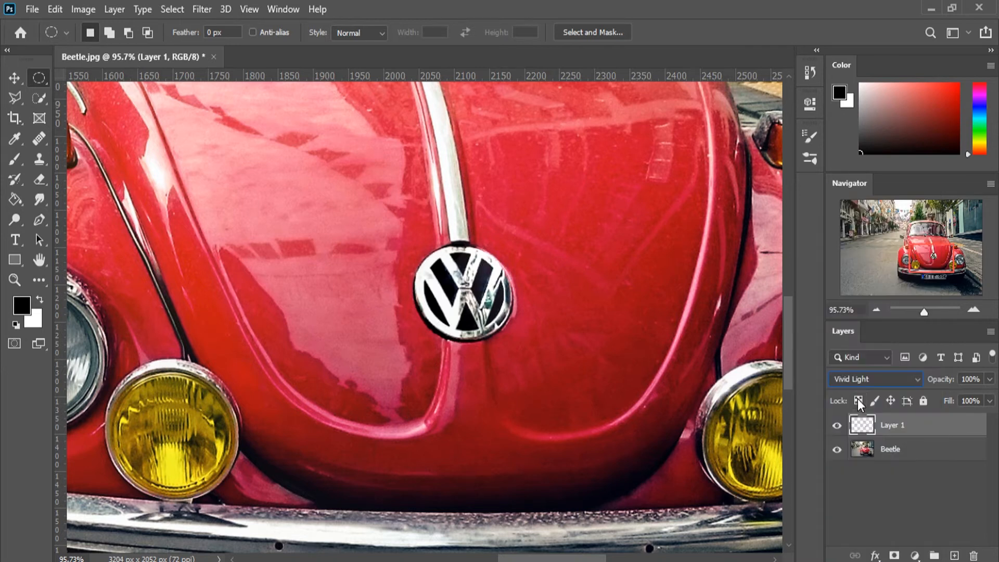
- Try the Color Burn blend mode on Layer 1 and return it to Vivid Light
click(874, 378)
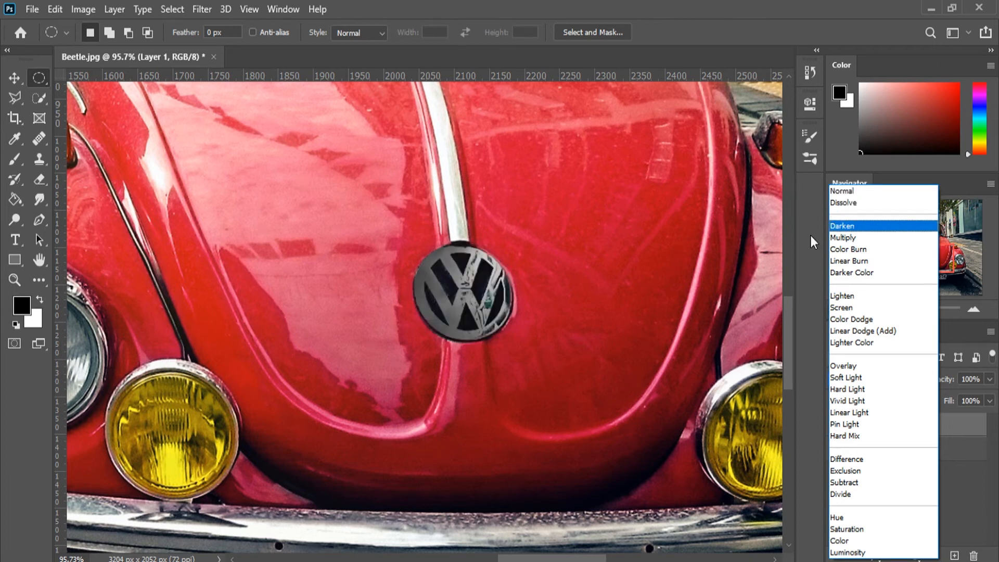
click(851, 251)
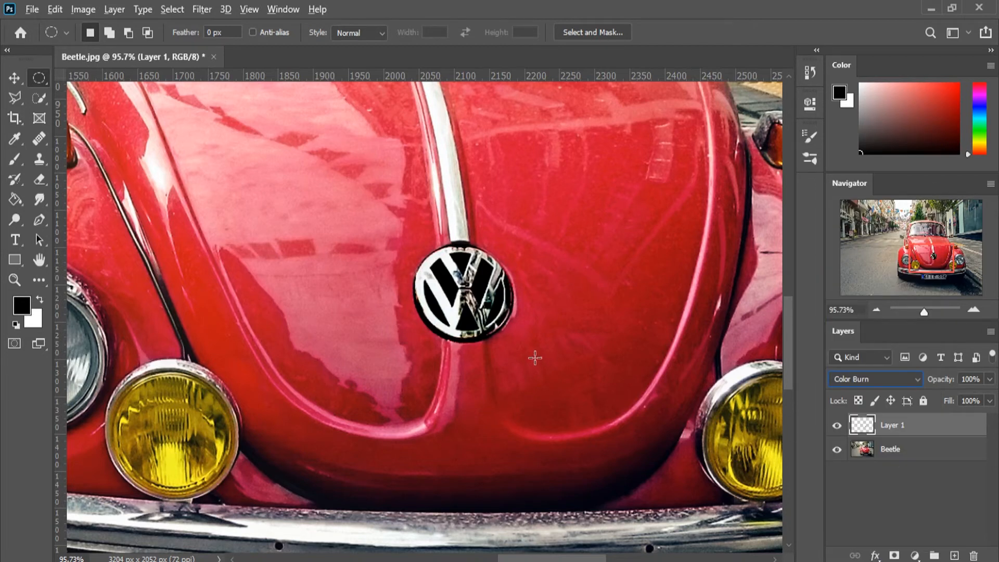
scroll(542, 372, down, 6)
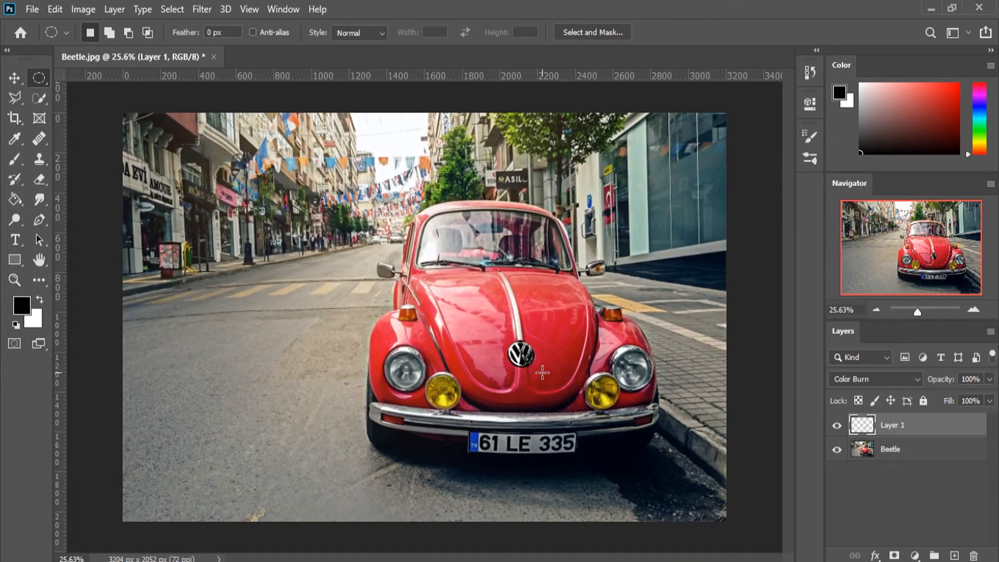
key(alt+shift+v)
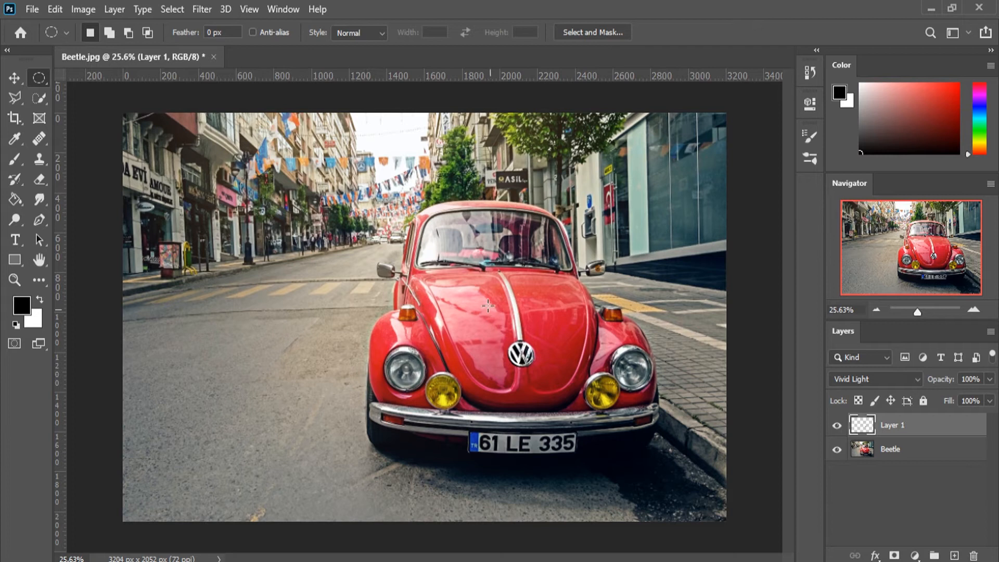
- Make a rectangular marquee selection over the street background and the upper part of the car's near side, using the Rectangular Marquee tool
right_click(31, 78)
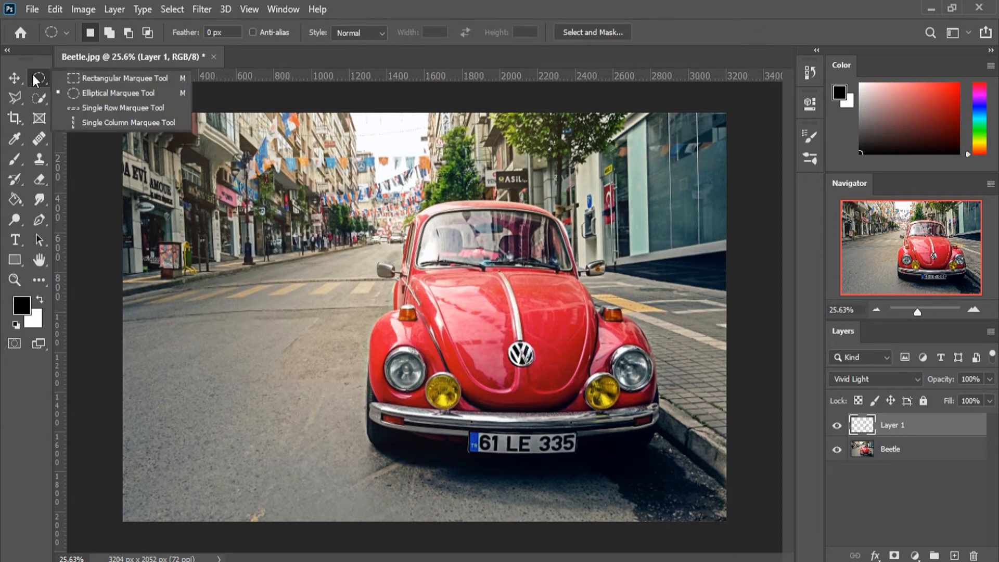
click(123, 79)
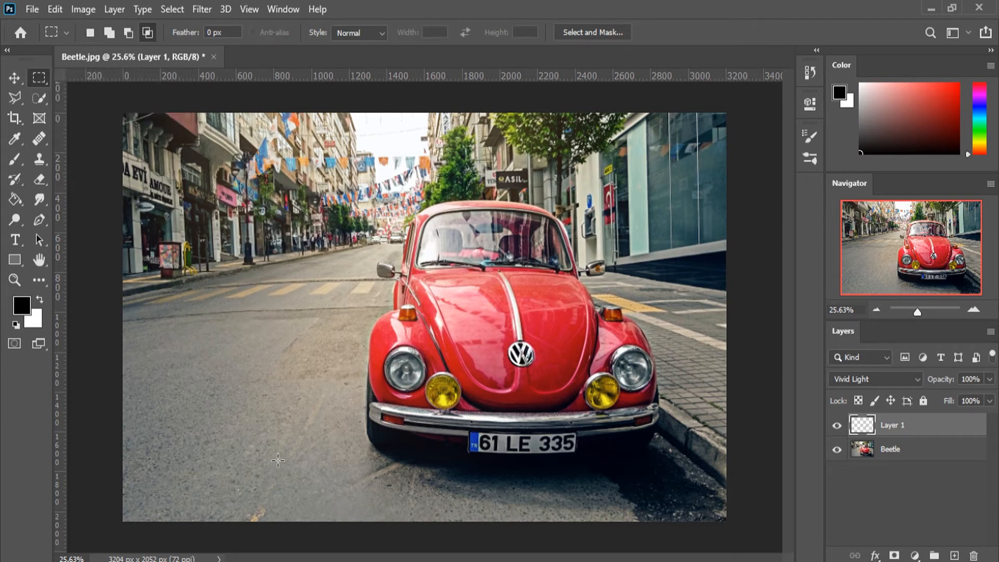
drag(170, 146, 472, 311)
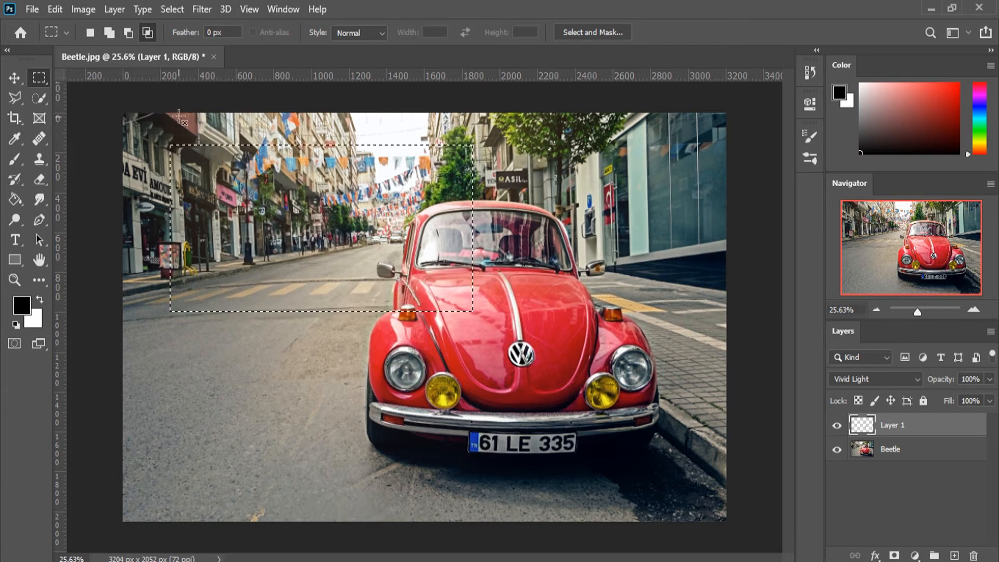
click(202, 9)
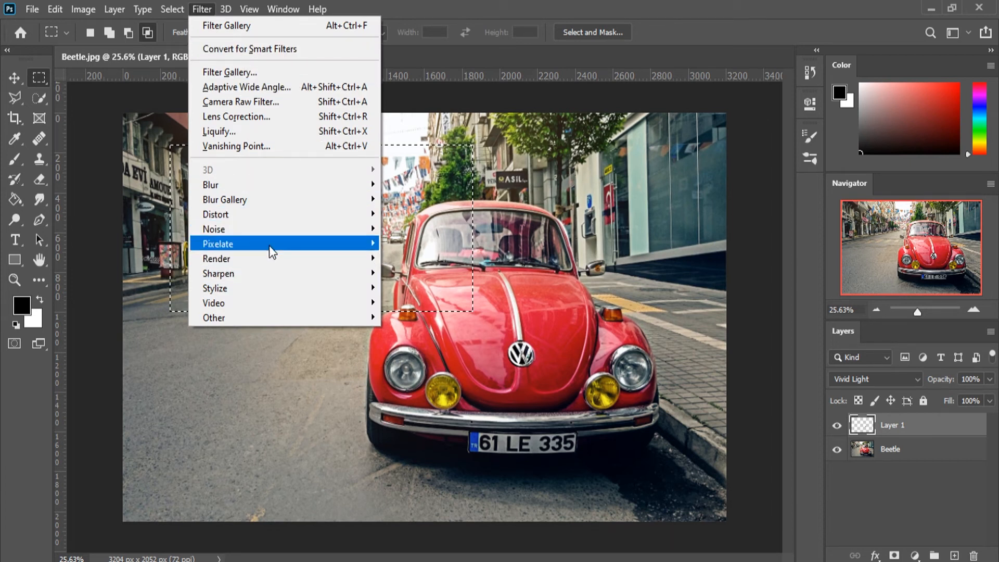
mouse_move(269, 245)
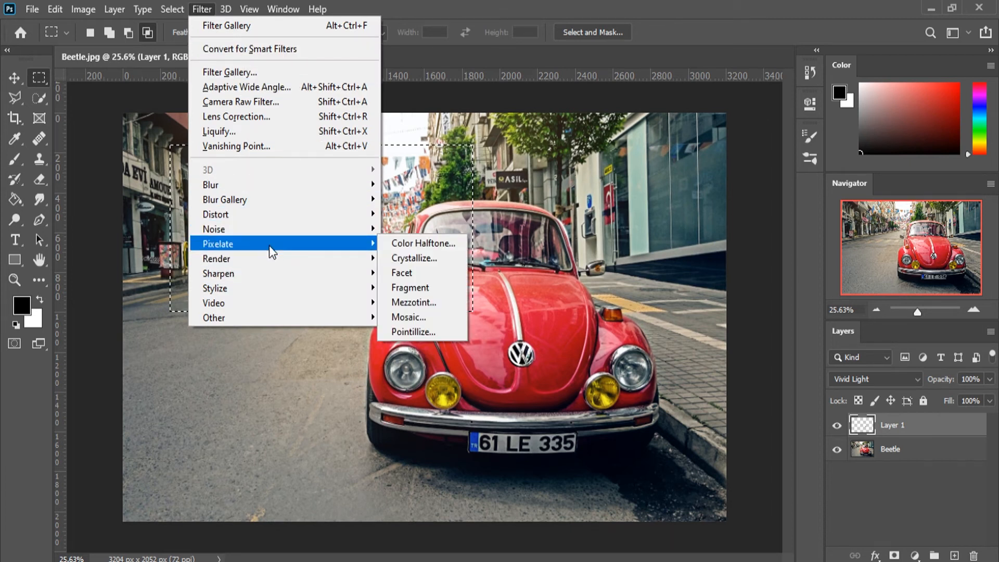
click(424, 319)
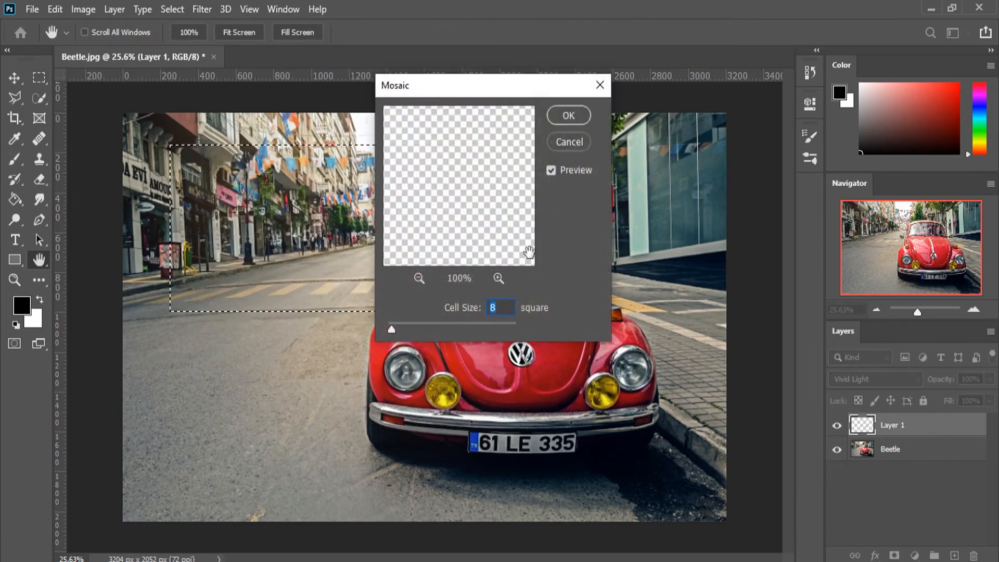
drag(393, 328, 457, 332)
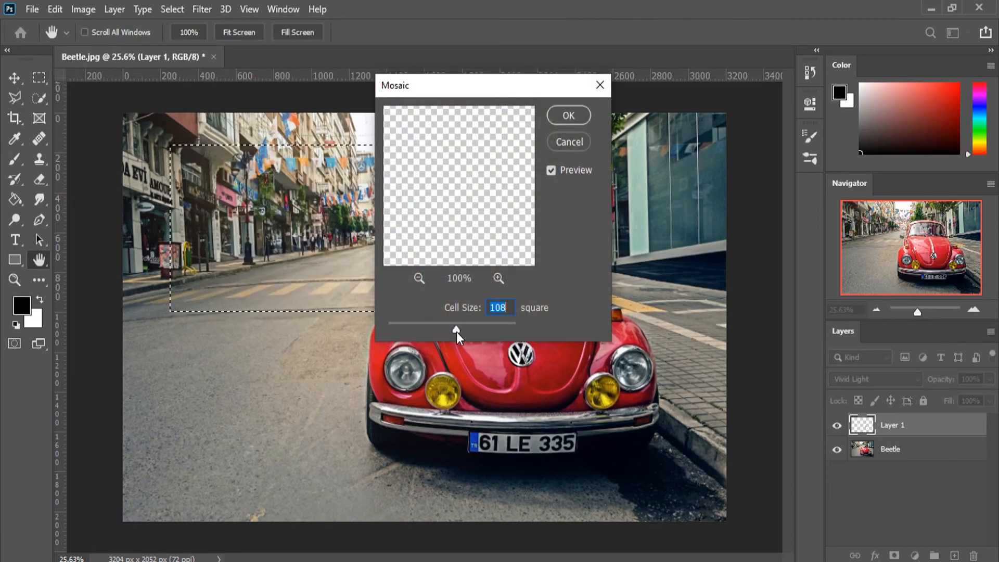
click(562, 142)
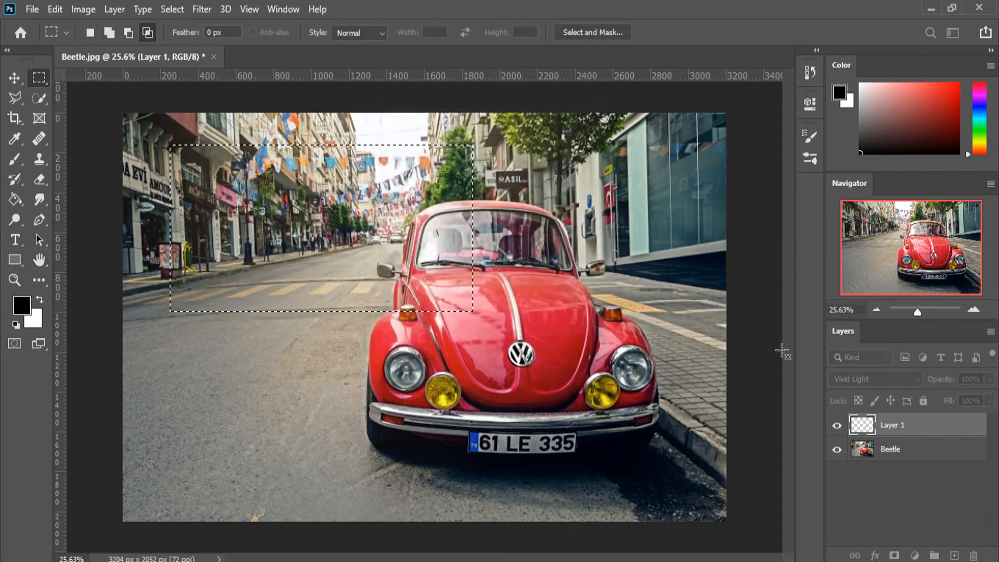
- Apply the Mosaic filter with a cell size of 24 to the selected area of the Beetle layer, and undo it
click(890, 449)
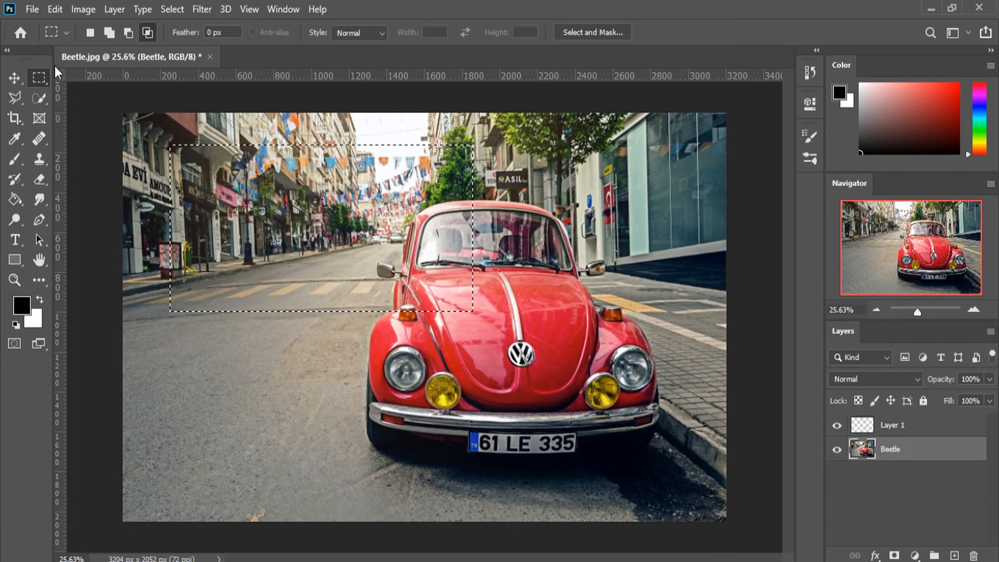
click(94, 33)
click(205, 3)
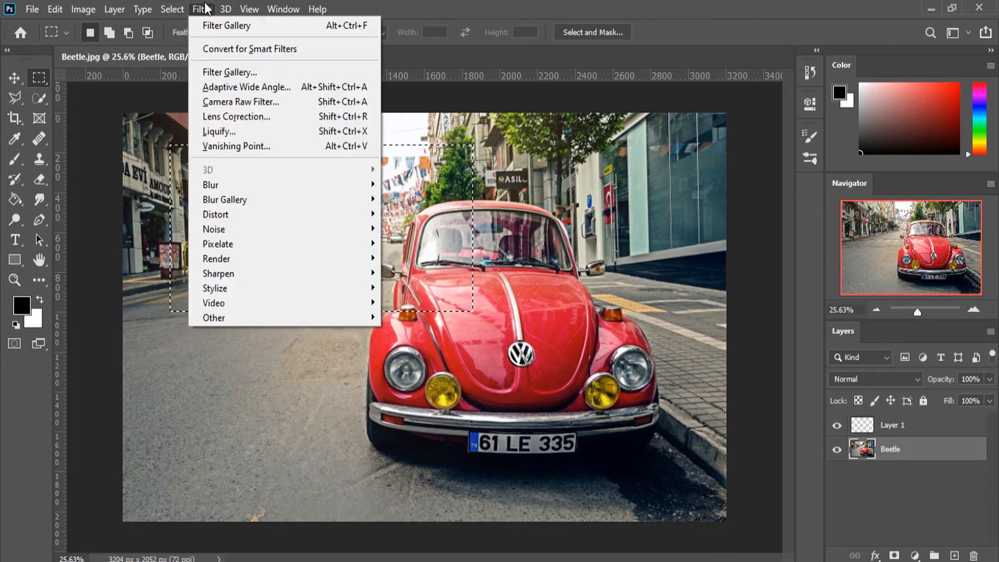
mouse_move(260, 243)
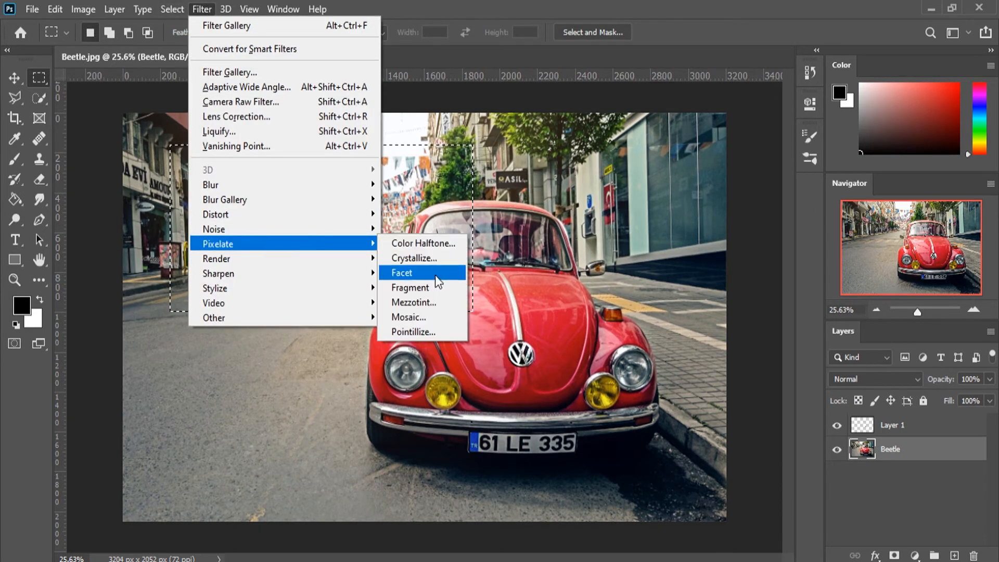
click(416, 317)
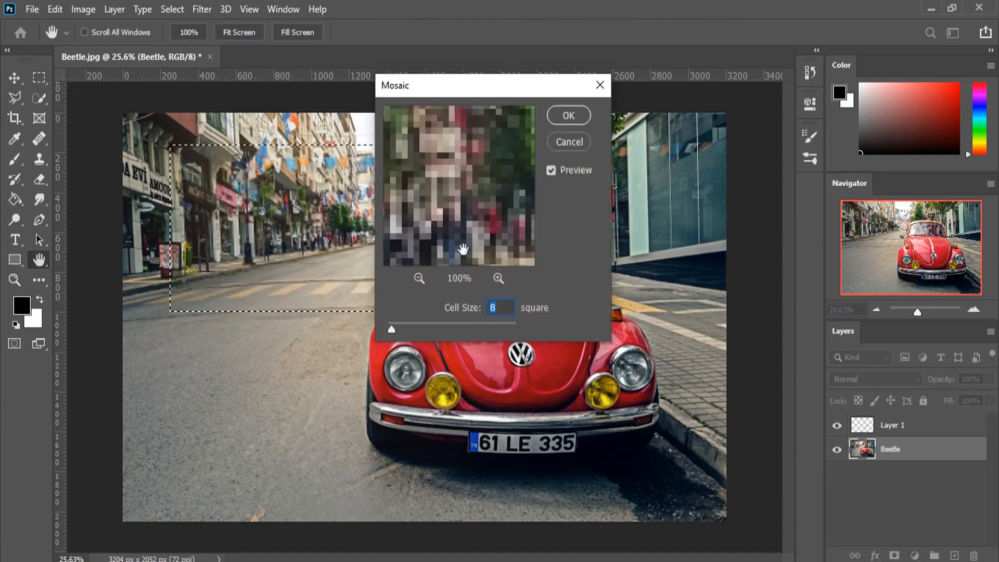
mouse_move(393, 329)
mouse_down()
mouse_move(414, 332)
mouse_move(402, 333)
mouse_up()
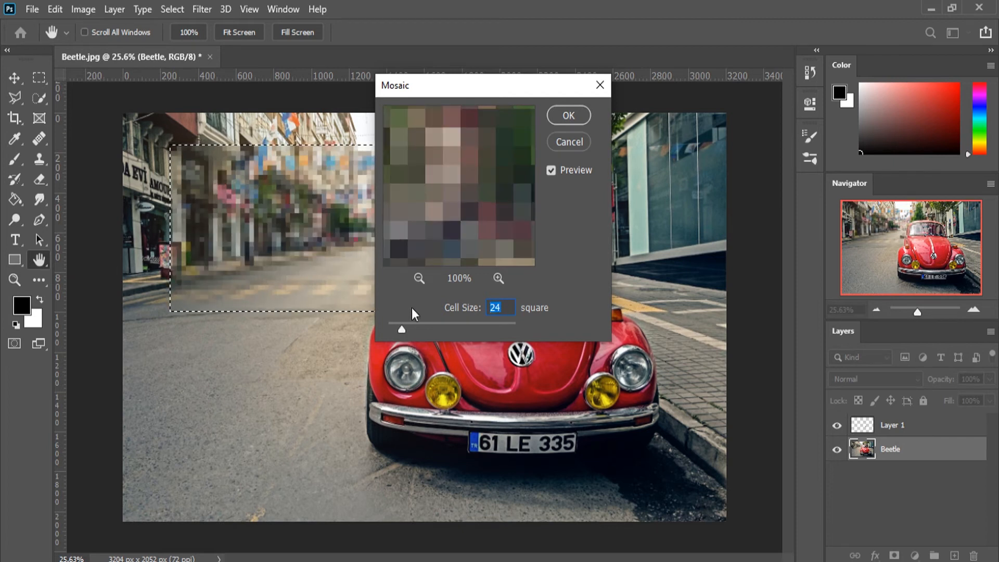
click(583, 115)
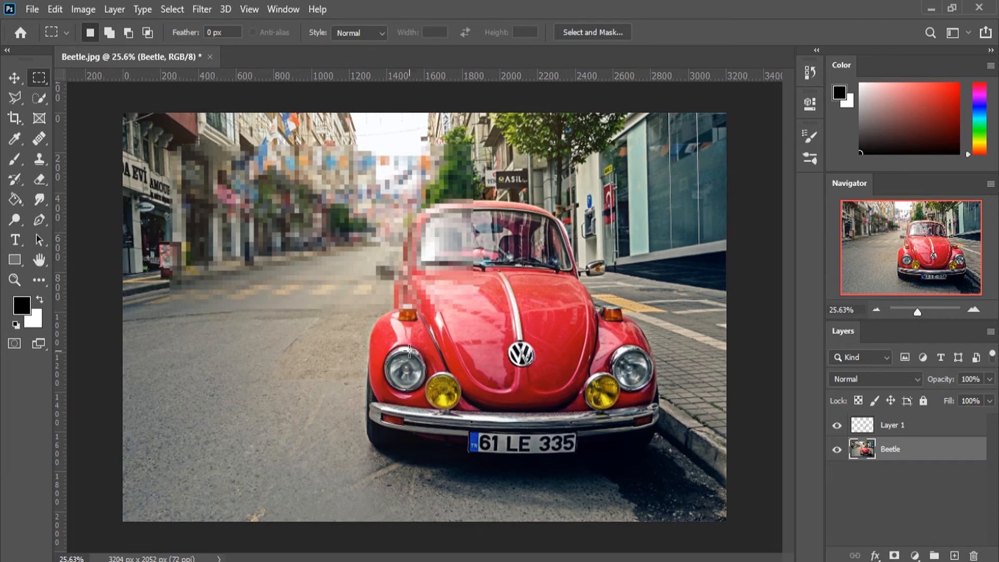
key(ctrl+z)
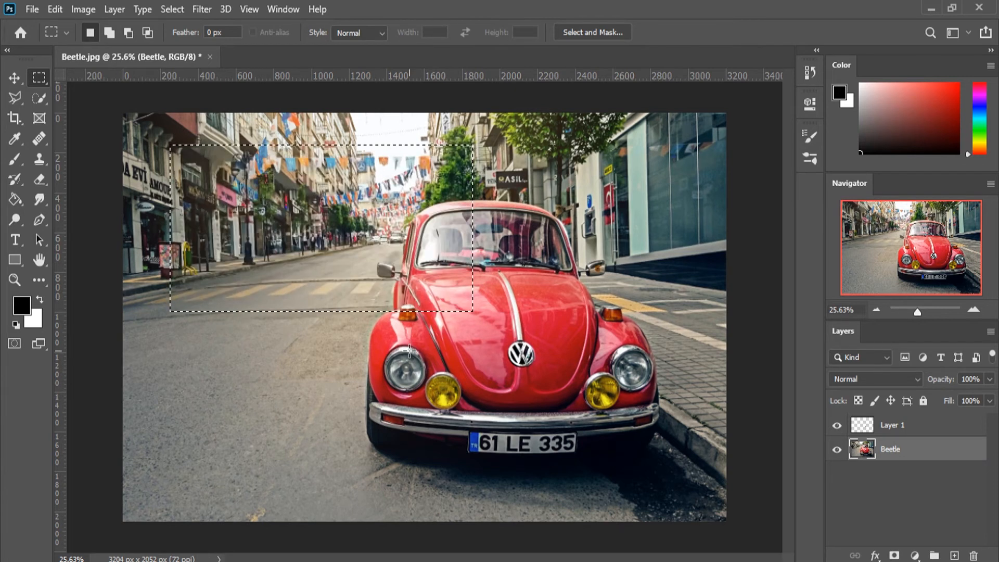
- Try several Artistic effects from the Filter Gallery on the selected area of the Beetle layer and apply Palette Knife
click(202, 9)
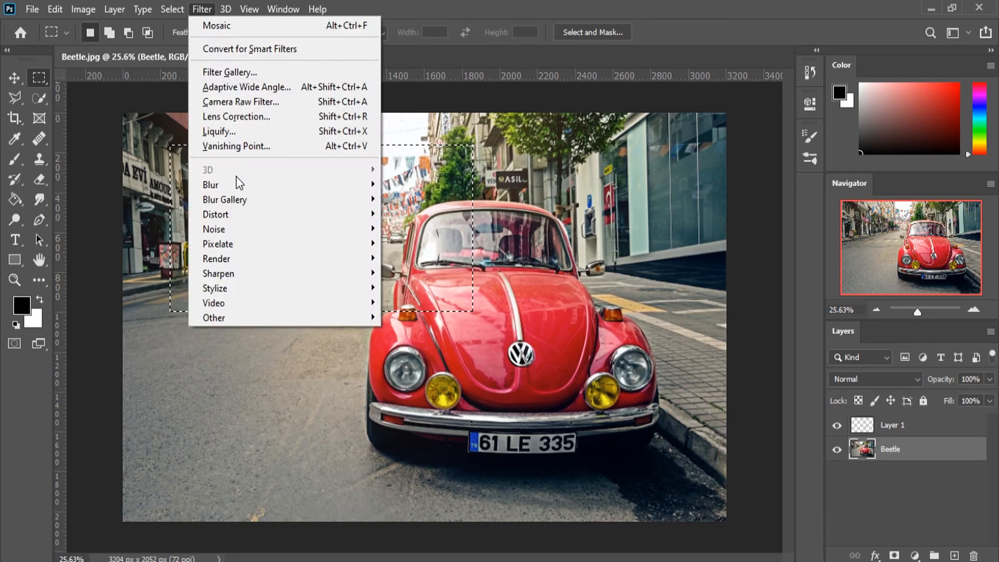
click(260, 73)
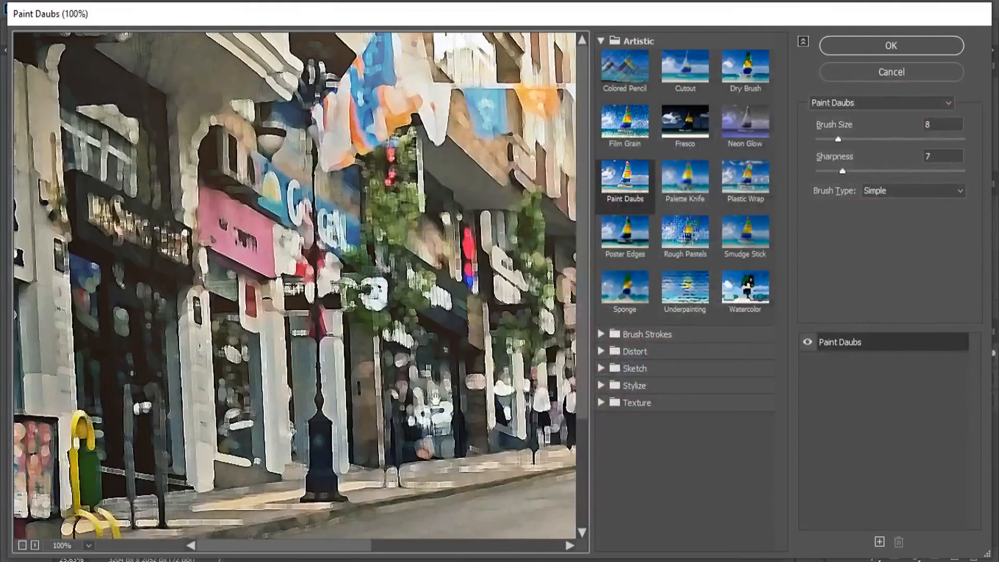
mouse_move(497, 393)
mouse_down()
mouse_move(312, 371)
mouse_move(312, 394)
mouse_up()
click(23, 545)
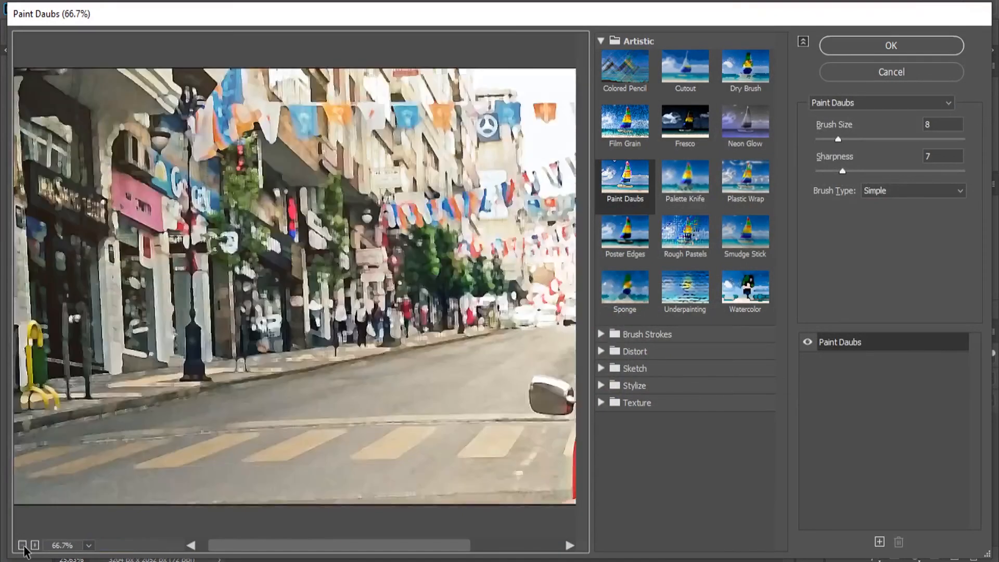
click(23, 545)
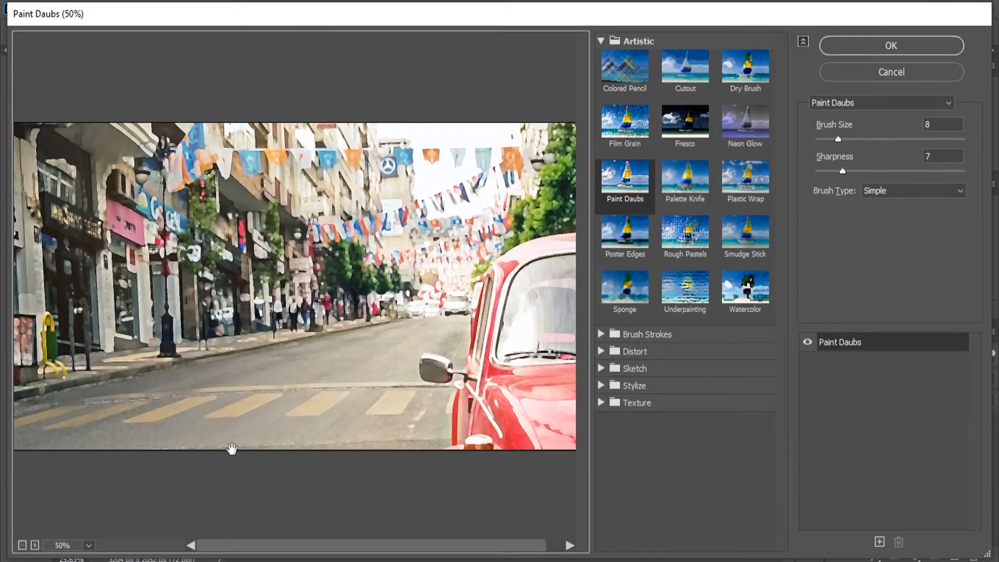
click(23, 545)
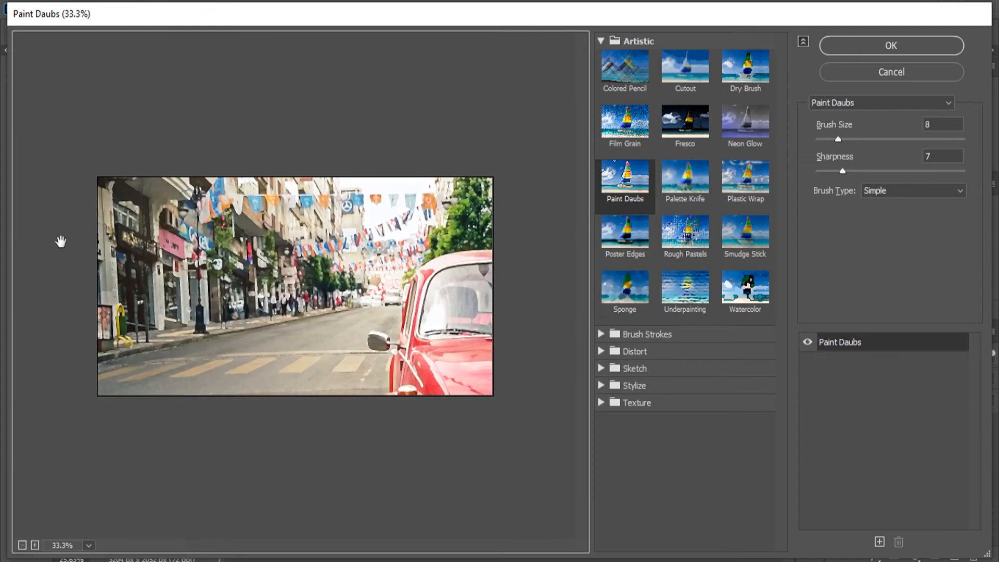
click(700, 120)
click(691, 245)
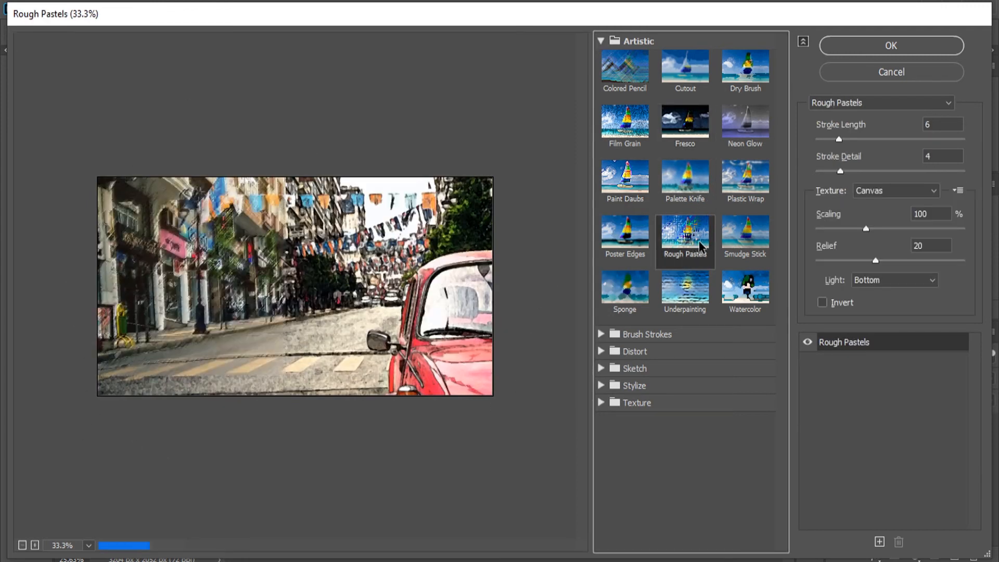
click(746, 234)
click(741, 174)
click(685, 178)
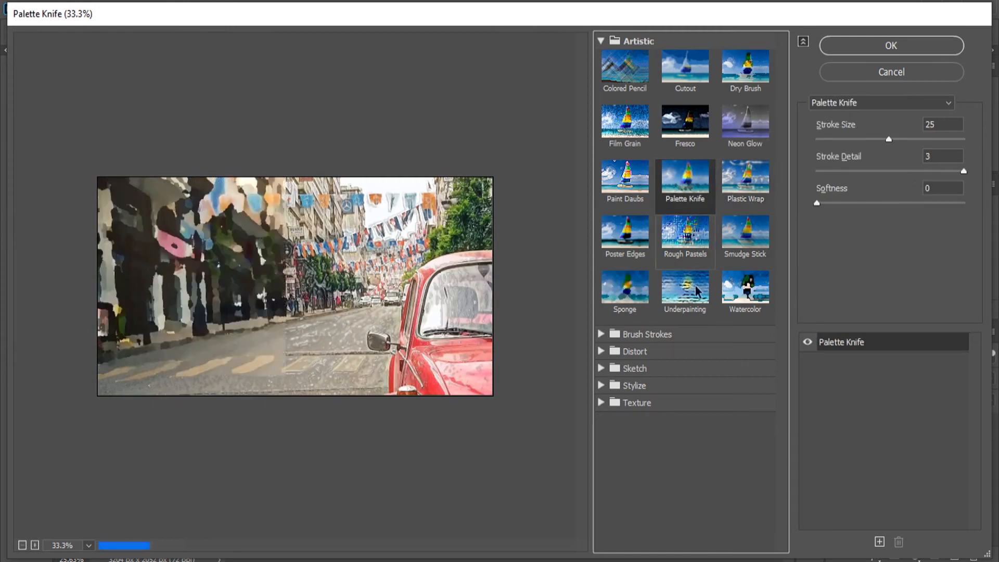
click(876, 50)
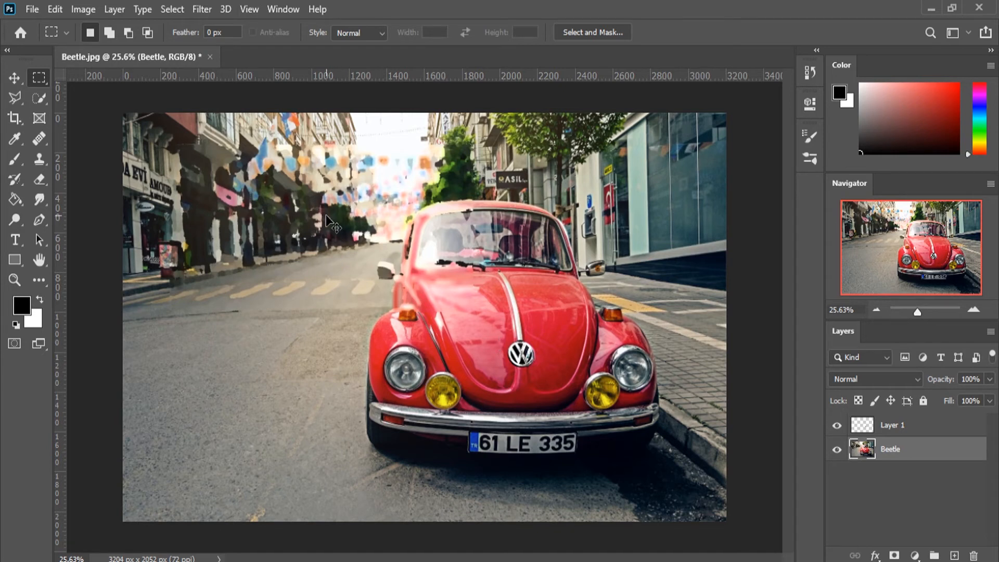
- Undo the Palette Knife filter and the rectangular marquee selection
key(ctrl+z)
key(ctrl+z)
key(ctrl+z)
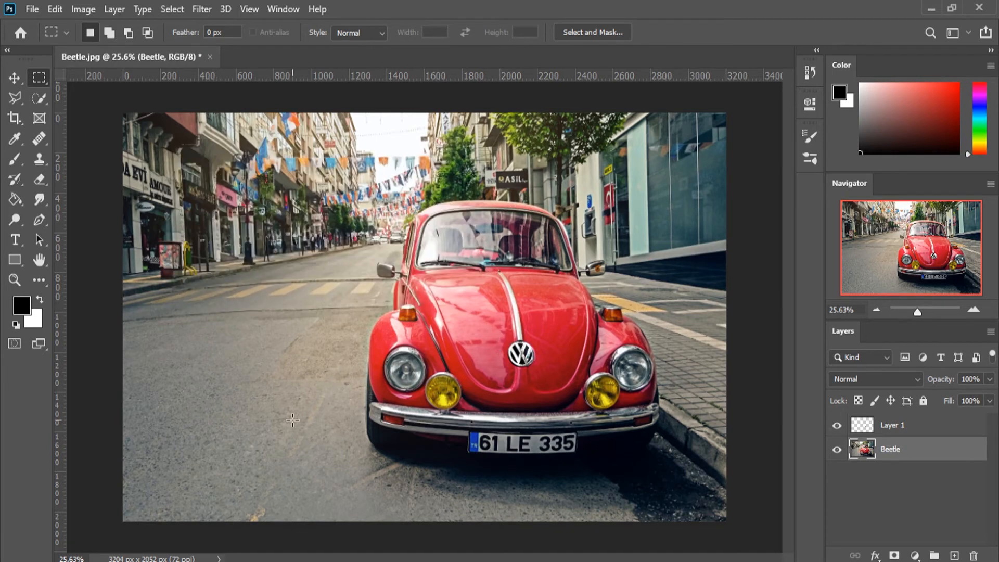
click(915, 426)
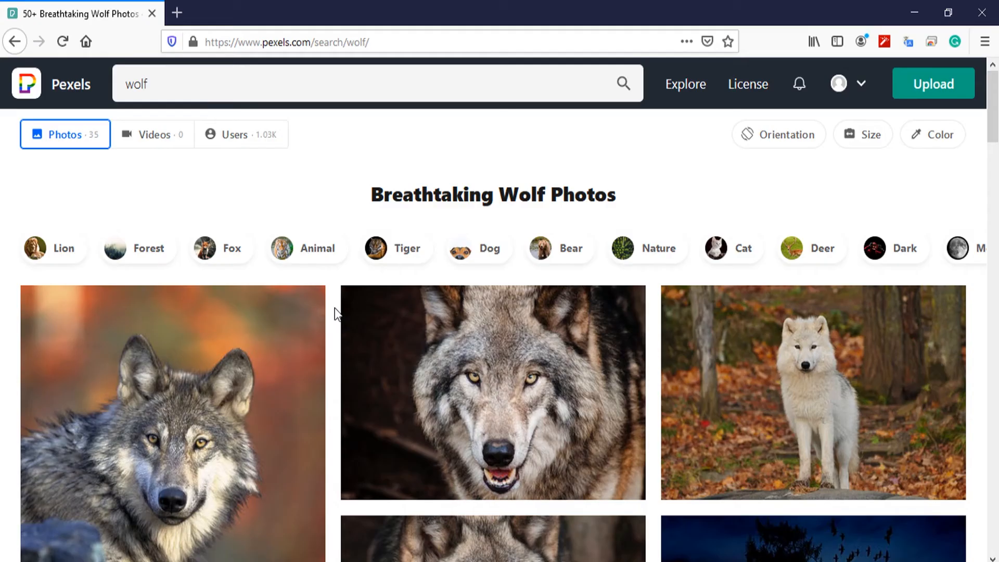
- Switch to the Pexels wolf search in the browser and examine the two close-up wolf portraits one after the other
scroll(335, 308, down, 5)
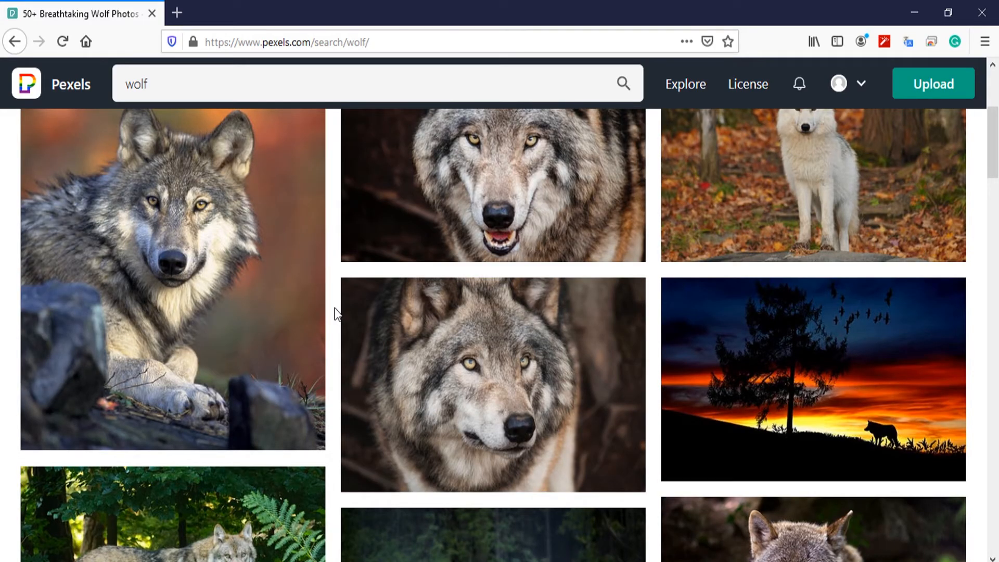
scroll(335, 308, up, 2)
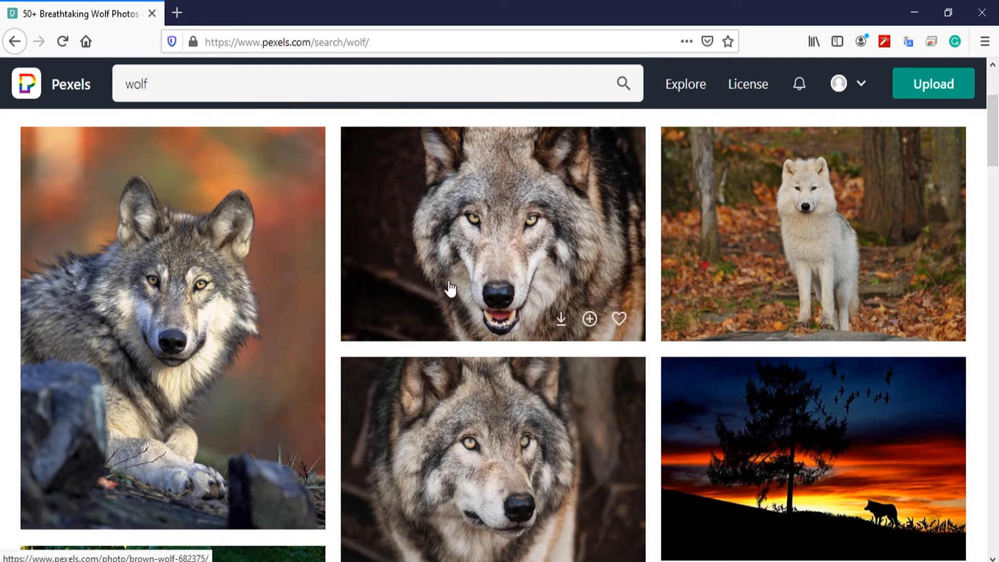
click(482, 214)
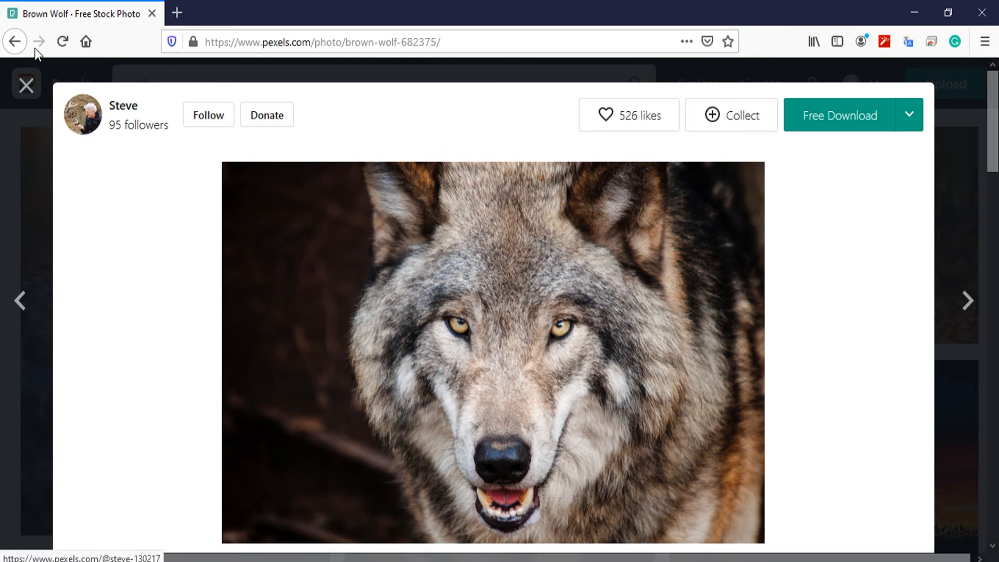
click(26, 85)
scroll(520, 312, down, 2)
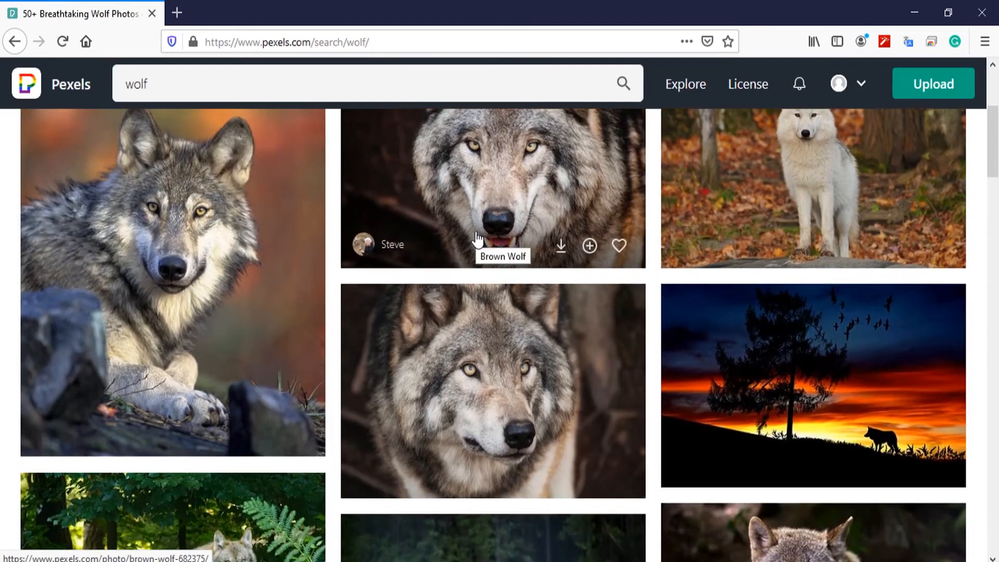
click(528, 402)
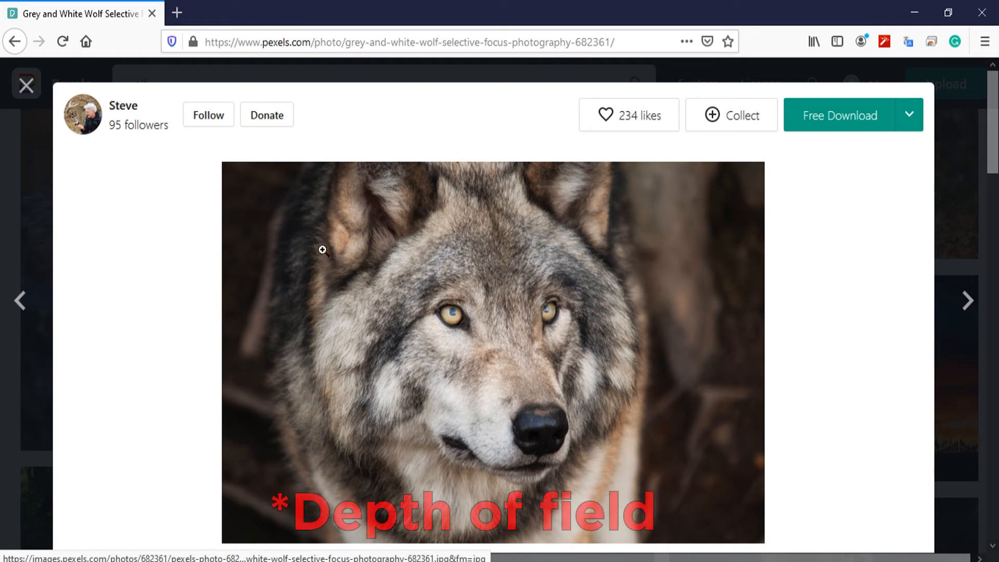
click(26, 85)
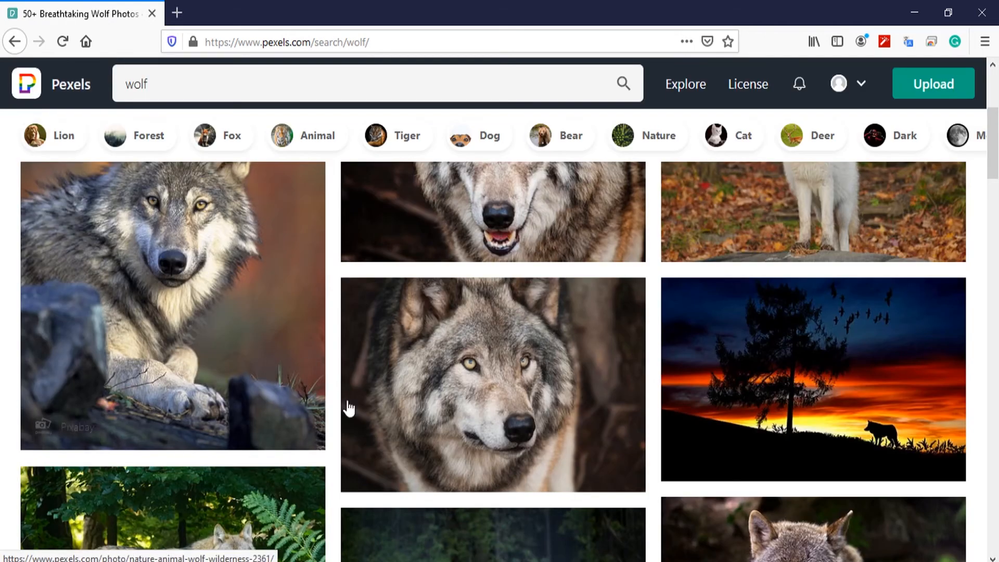
- Browse further through the wolf photos and open the one of the pale wolf howling in the forest
scroll(584, 379, down, 4)
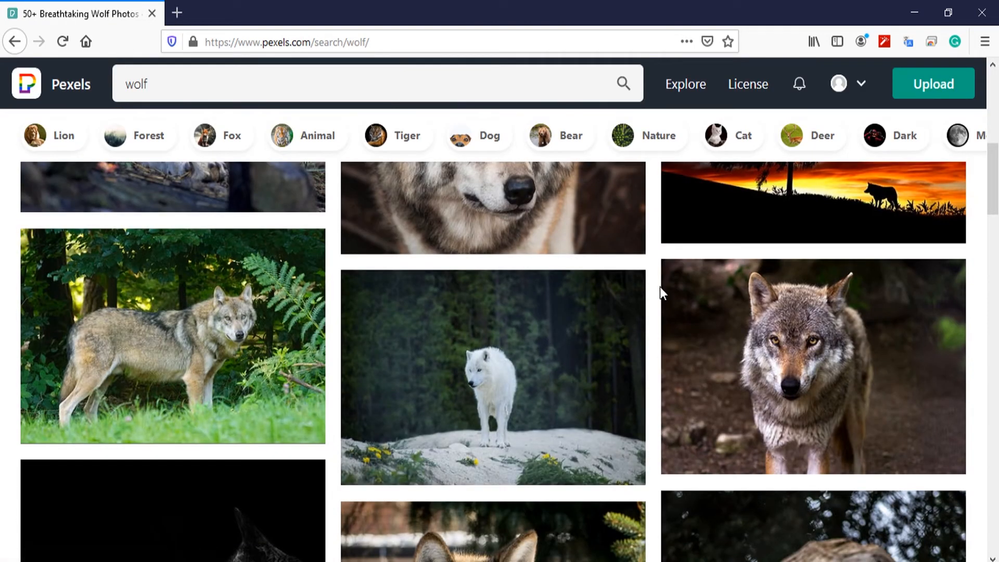
scroll(660, 287, down, 4)
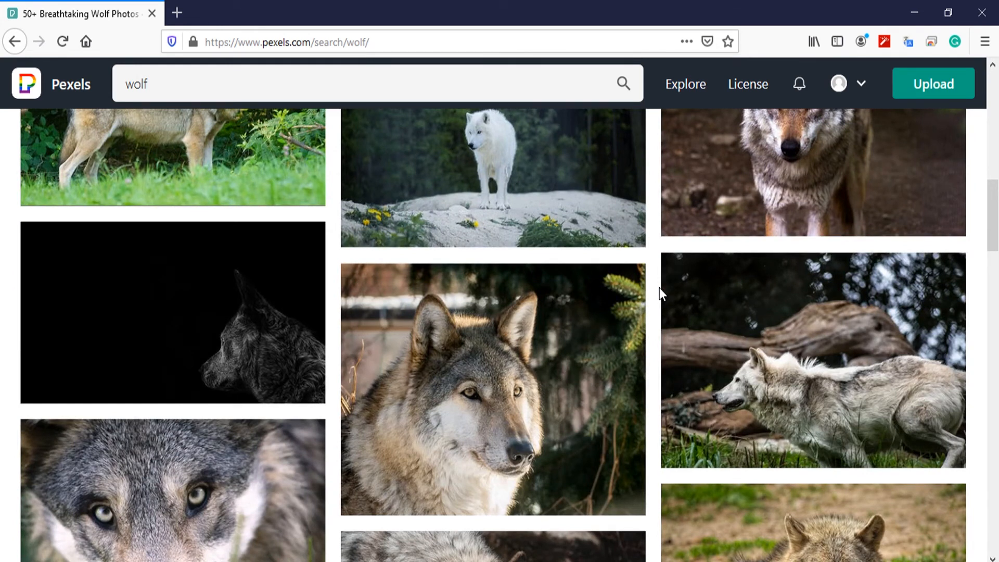
scroll(660, 287, down, 3)
scroll(659, 287, down, 3)
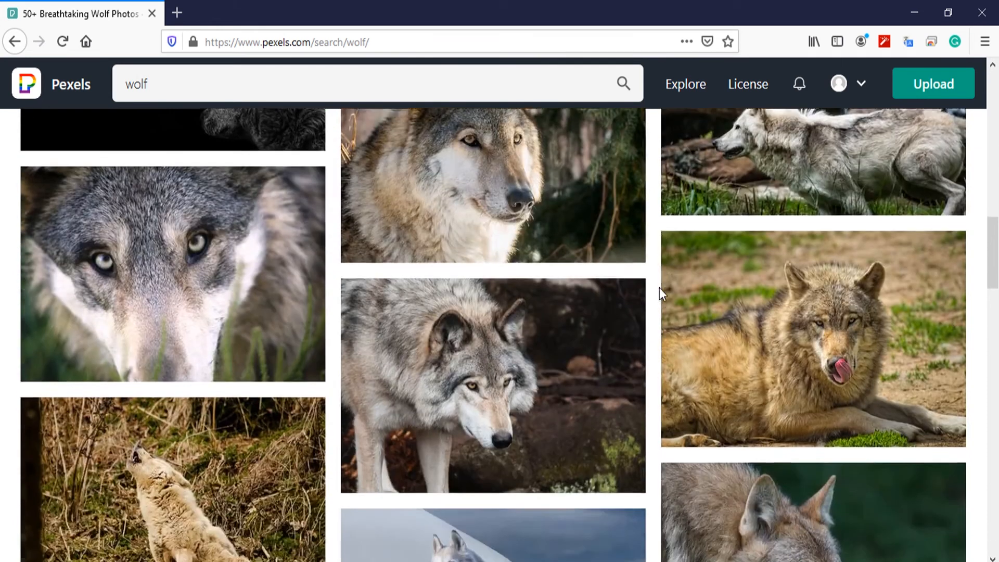
click(292, 468)
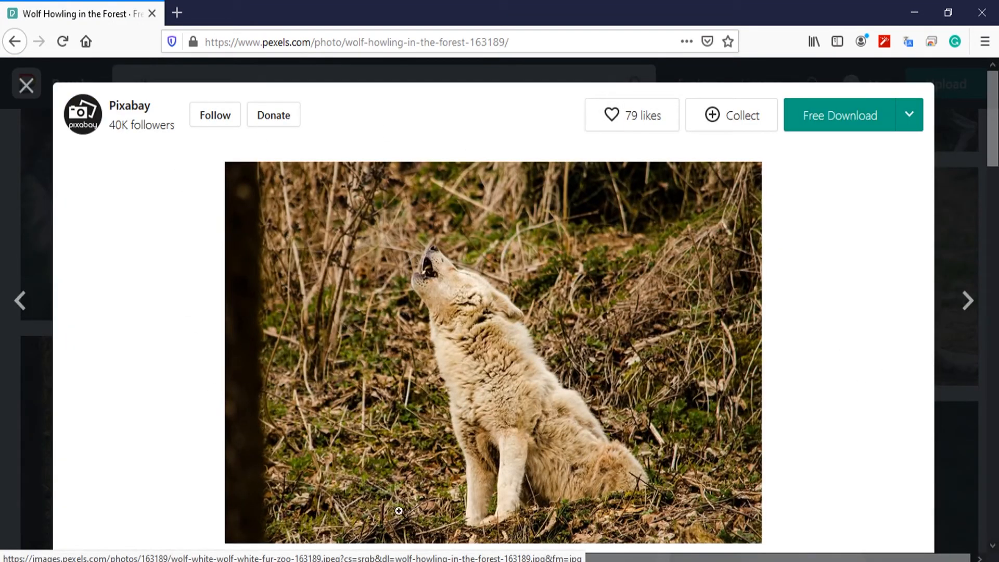
- Close the howling wolf photo, examine the Alaskan Malamute on the snow, and browse further through the wolf search results
click(12, 95)
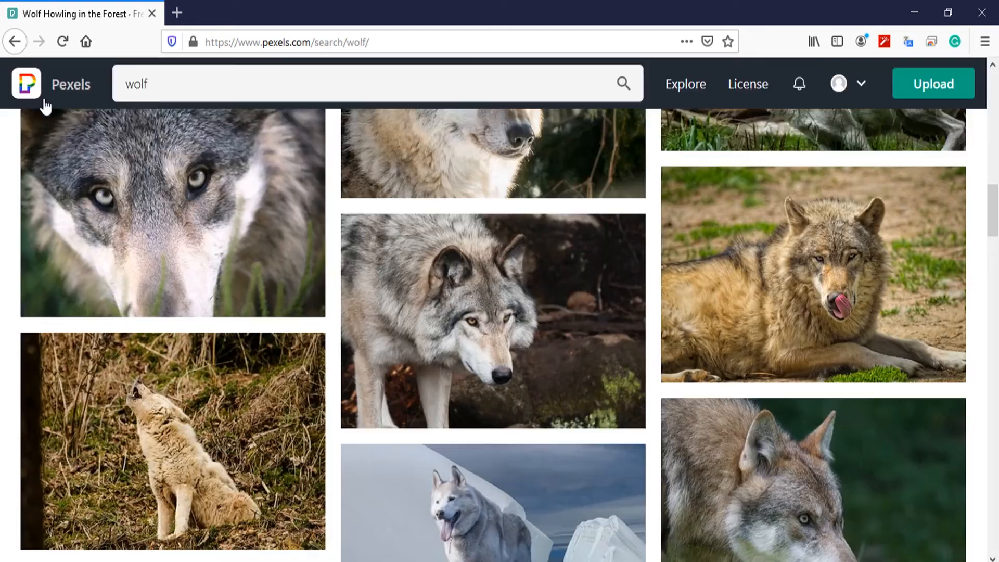
scroll(573, 388, down, 5)
click(499, 316)
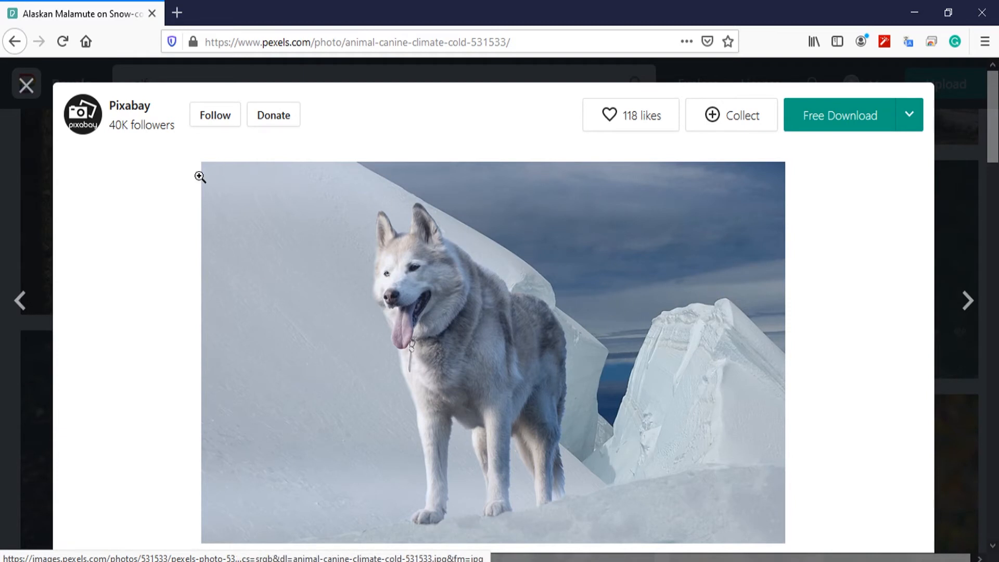
click(25, 88)
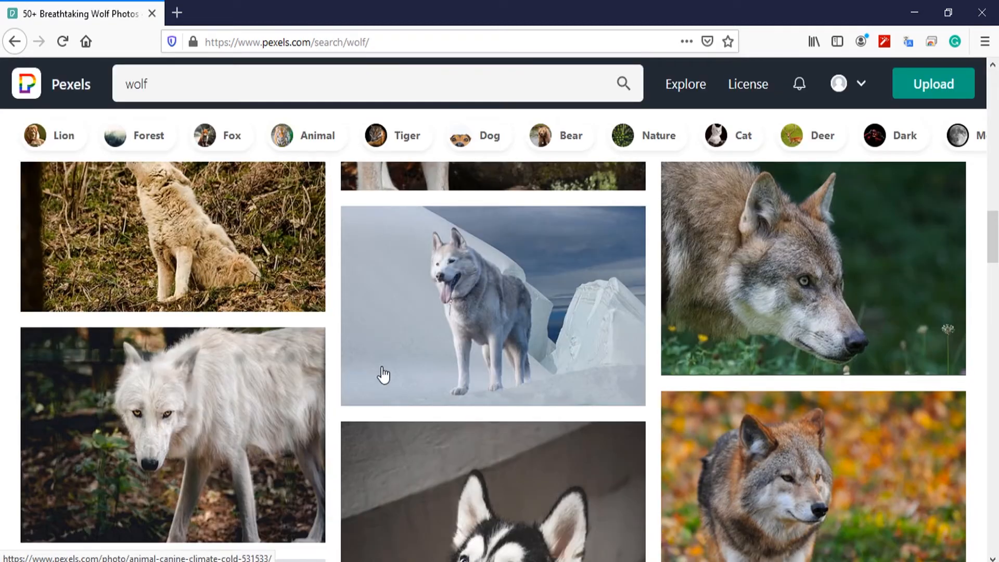
click(494, 314)
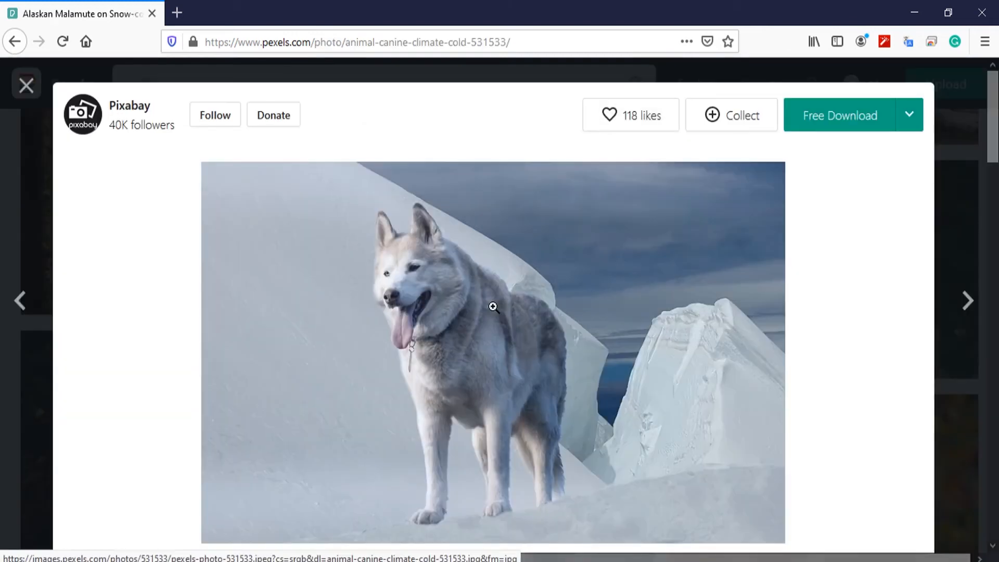
click(26, 86)
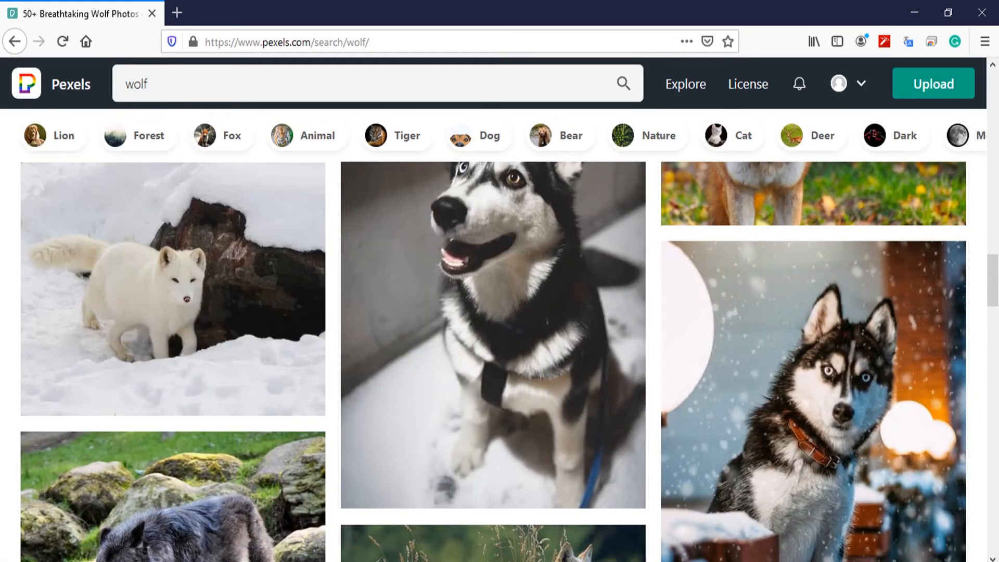
- Switch back to Photoshop and delete Layer 1 from the Beetle document
mouse_move(489, 559)
click(490, 513)
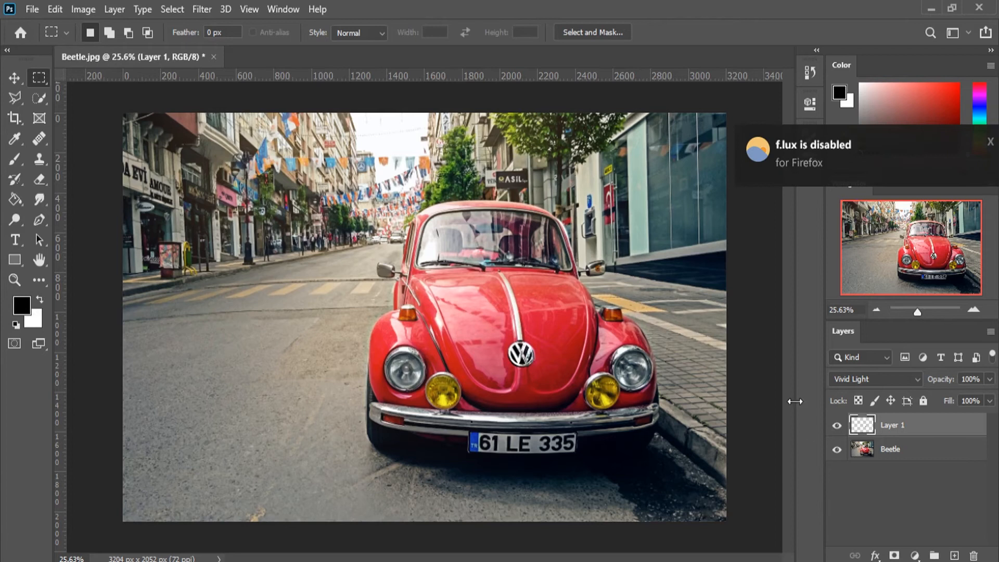
click(973, 556)
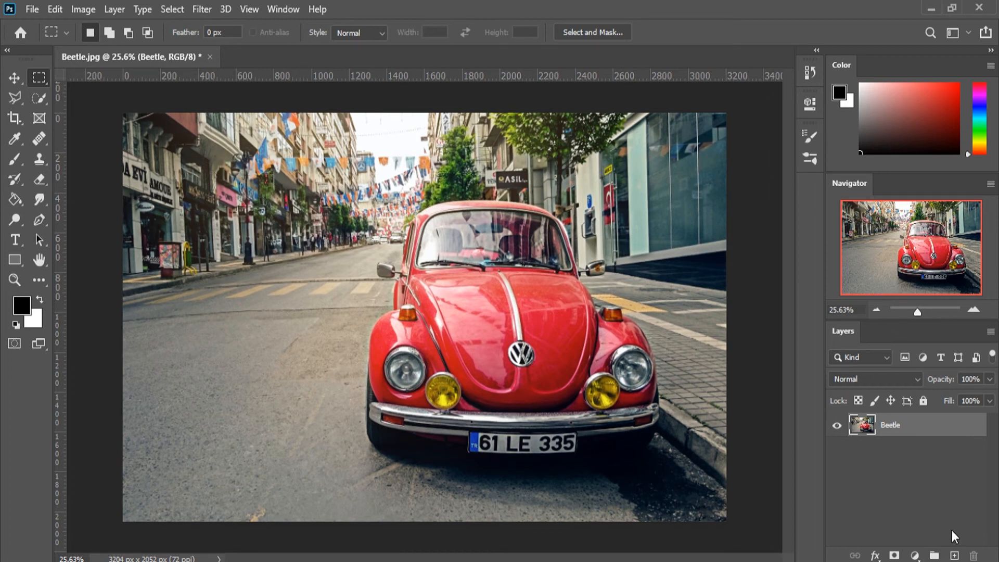
- Duplicate the Beetle layer as "Beetle copy" within Beetle.jpg
right_click(887, 427)
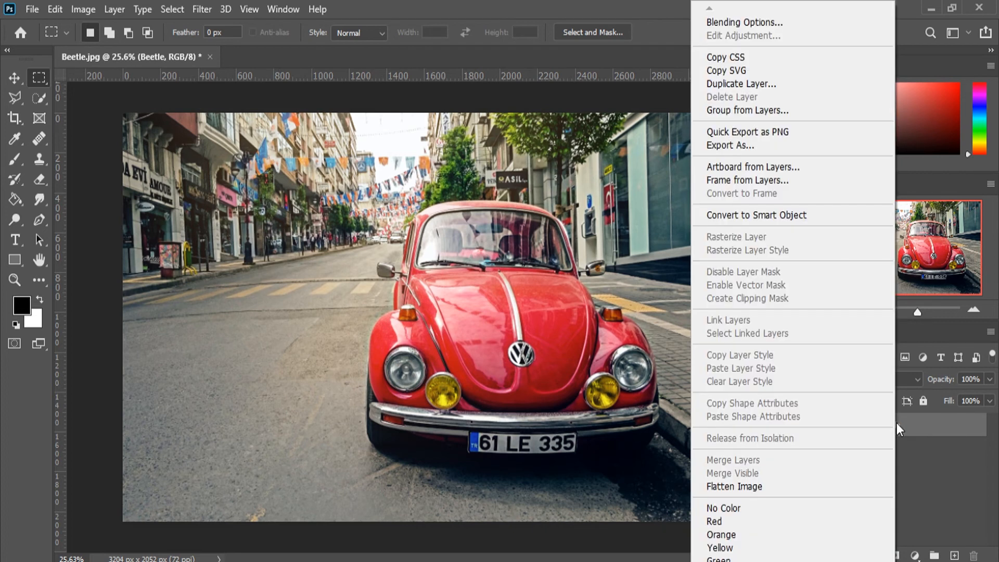
click(751, 84)
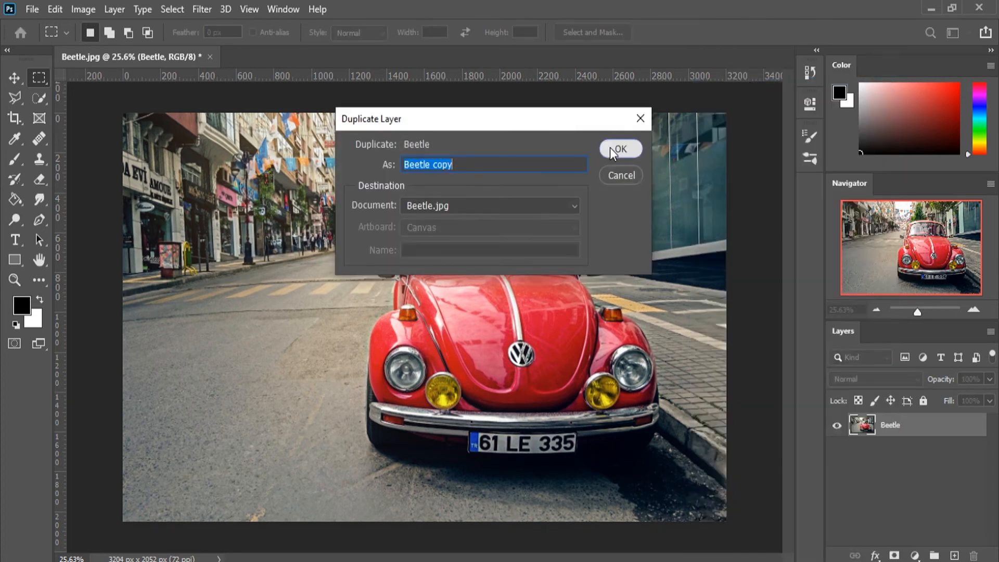
click(620, 148)
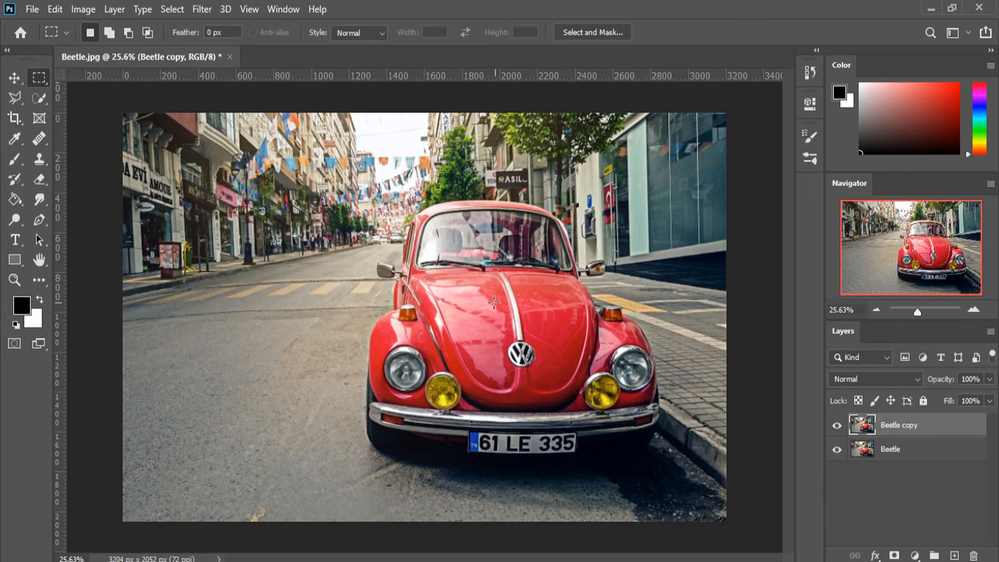
- Select the whole red car on the Beetle copy layer, adding the missed fender edge beside the headlight with the Polygonal Lasso
click(39, 98)
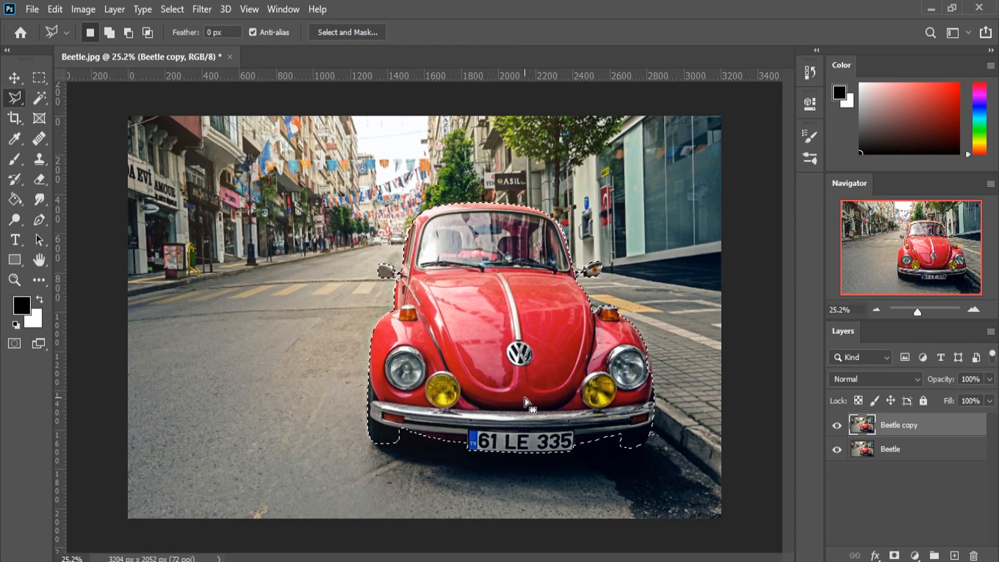
scroll(673, 362, up, 1)
scroll(679, 371, up, 8)
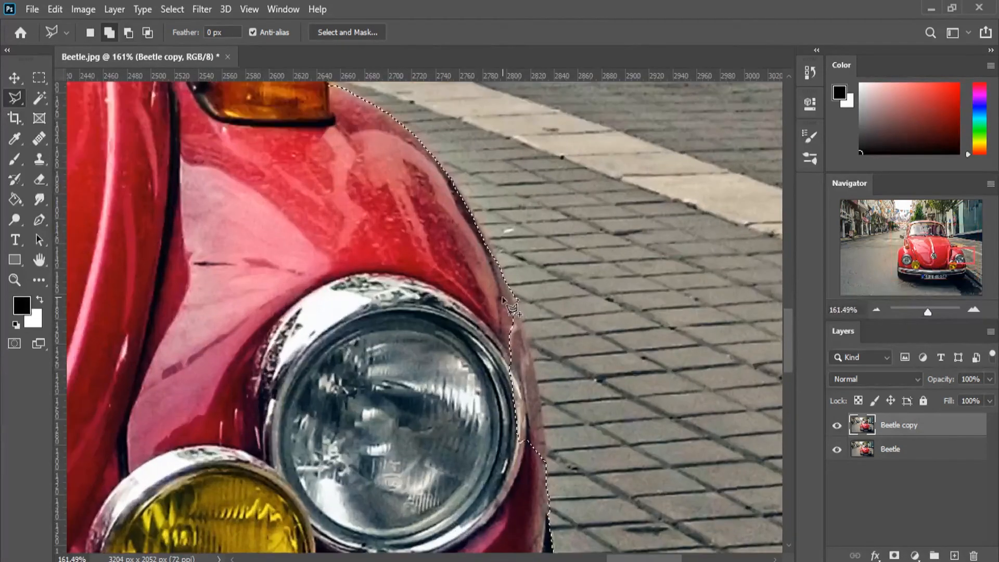
click(517, 299)
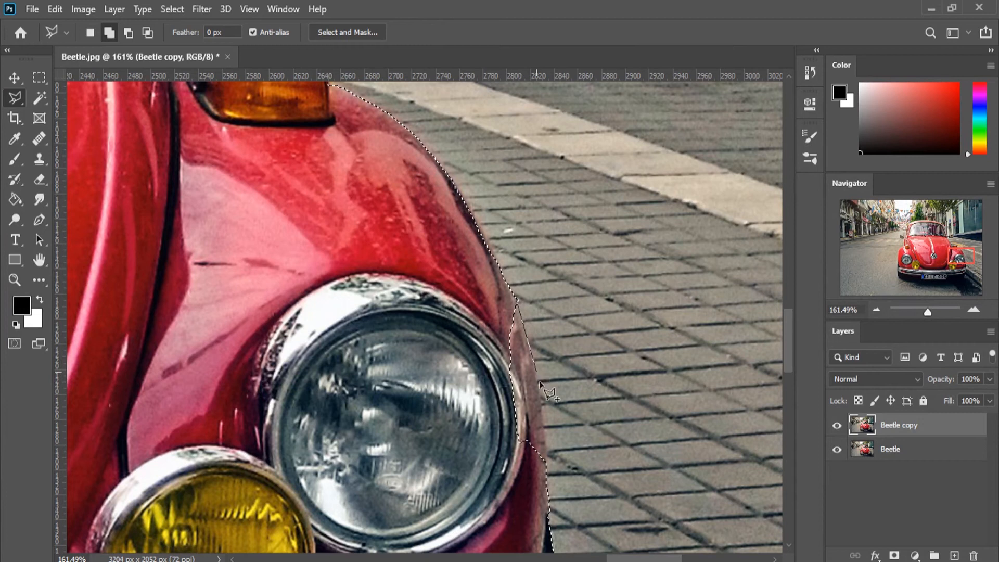
click(547, 477)
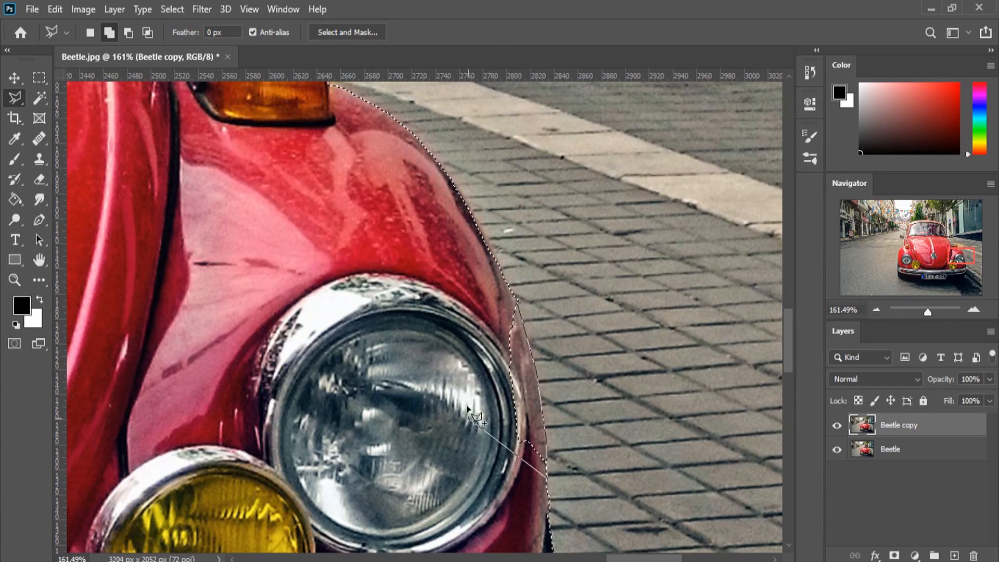
click(468, 419)
double_click(471, 304)
scroll(471, 304, down, 10)
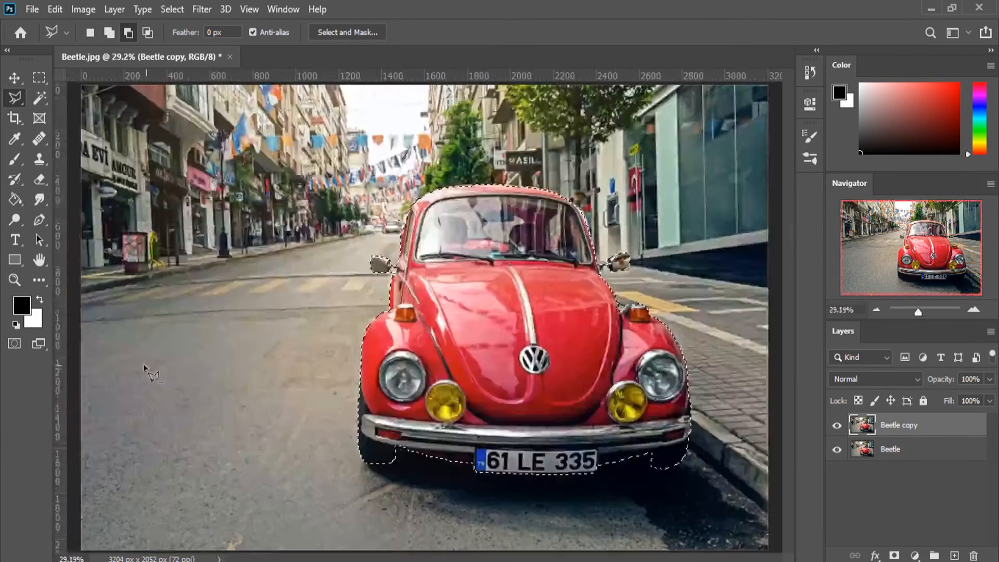
scroll(467, 339, up, 8)
scroll(471, 340, down, 2)
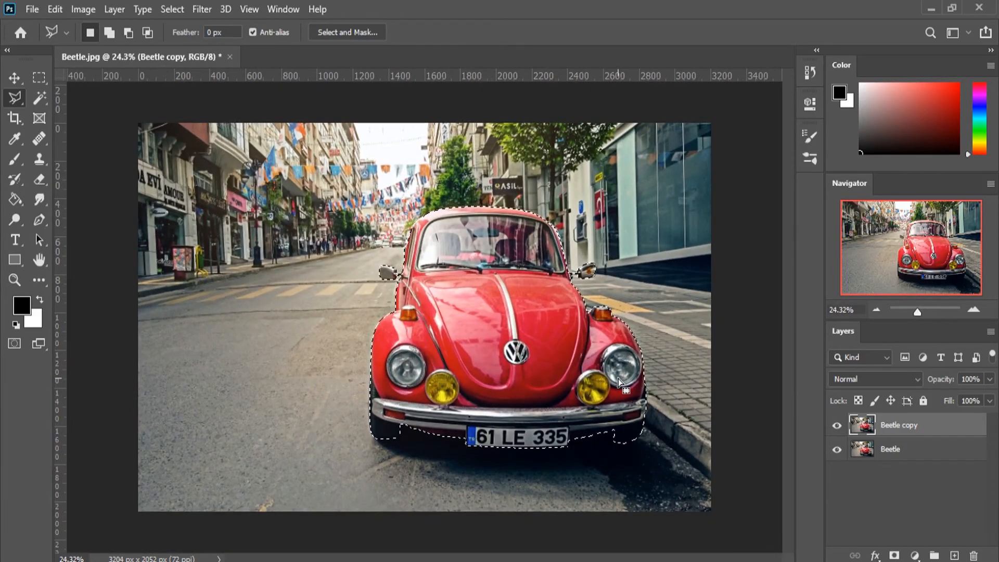
- Add a layer mask from the car selection to Beetle copy and check the cutout by briefly hiding the Beetle layer
click(894, 556)
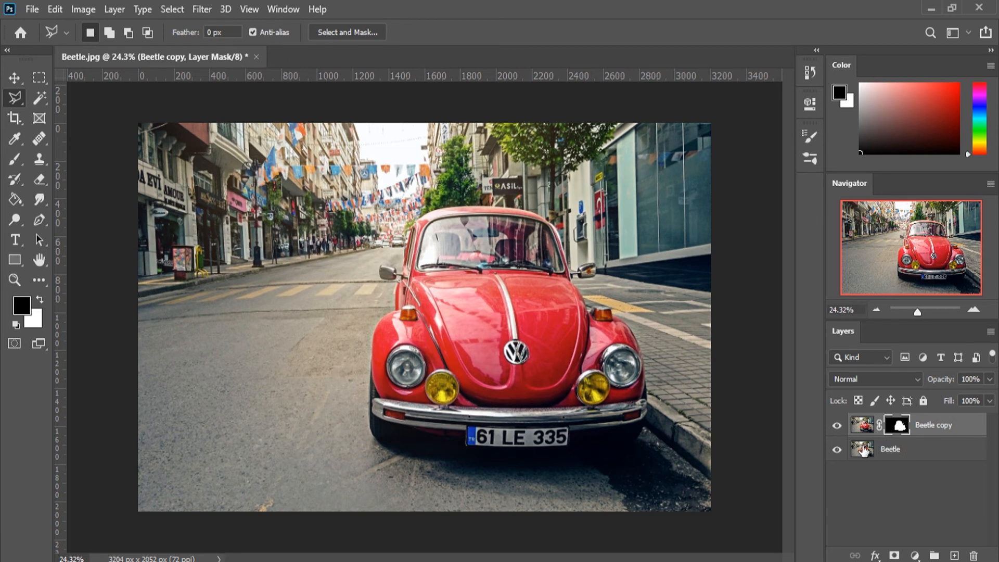
click(838, 450)
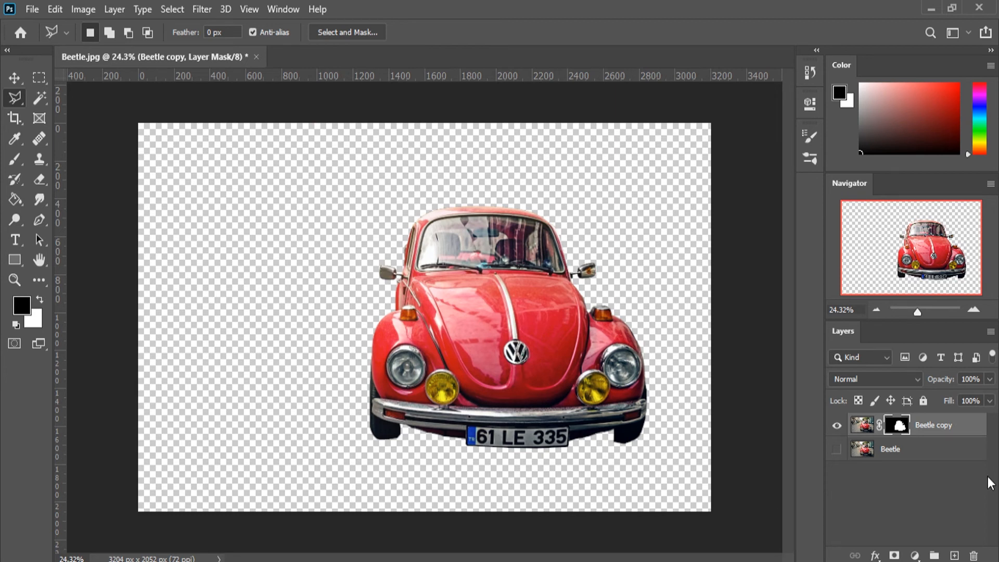
click(837, 449)
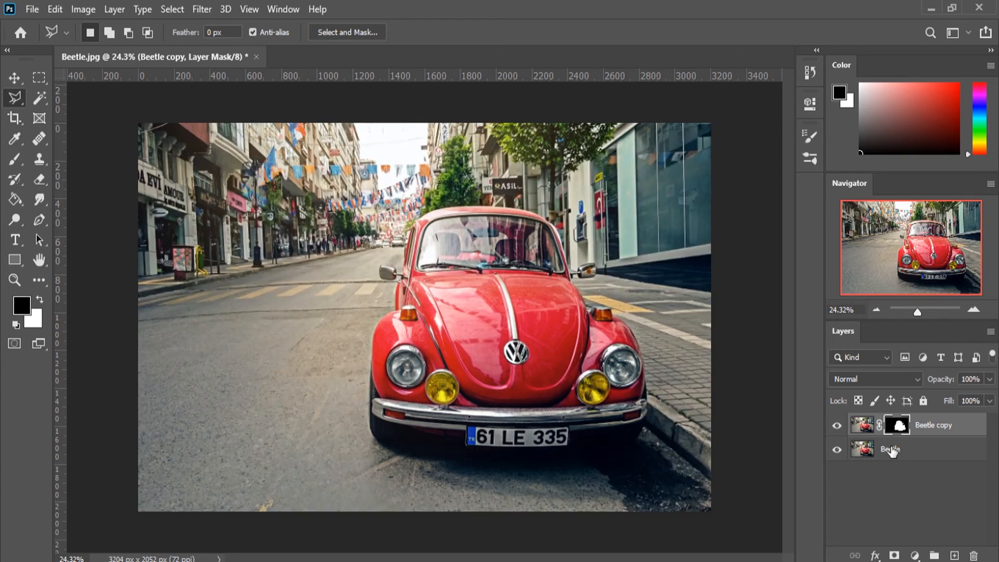
- Apply a Gaussian Blur to the Beetle layer so that only the street behind the masked car is blurred
click(891, 451)
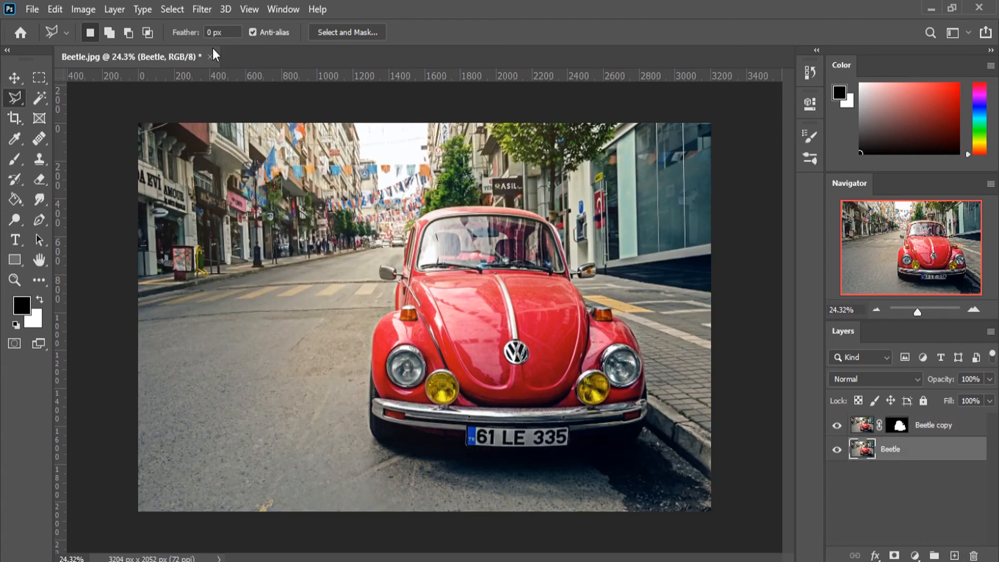
click(201, 9)
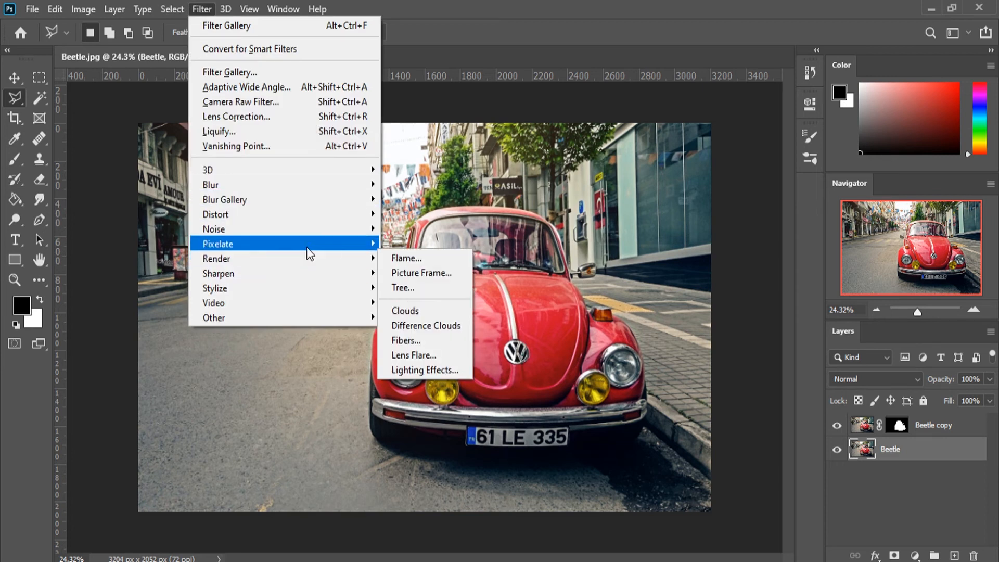
mouse_move(314, 226)
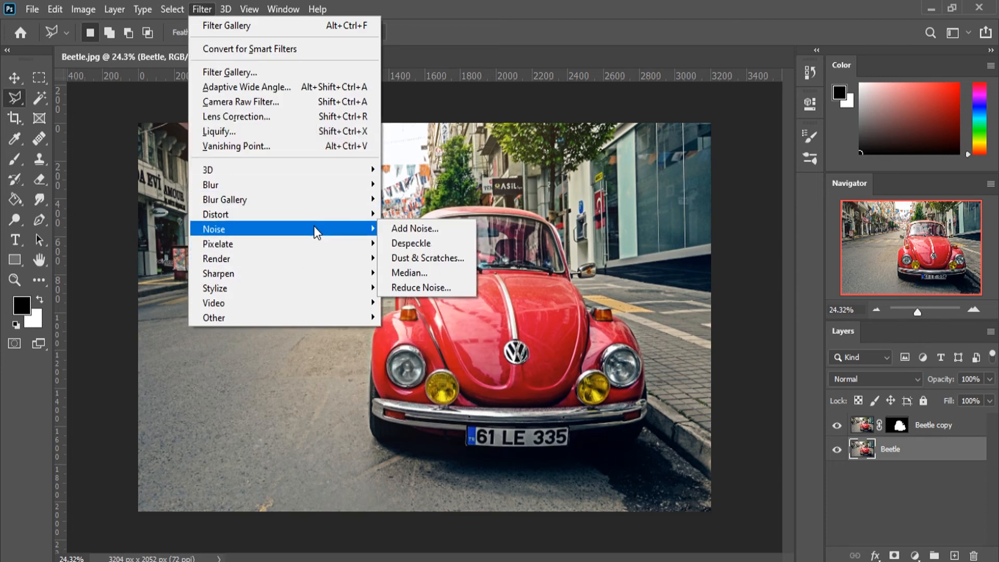
mouse_move(333, 185)
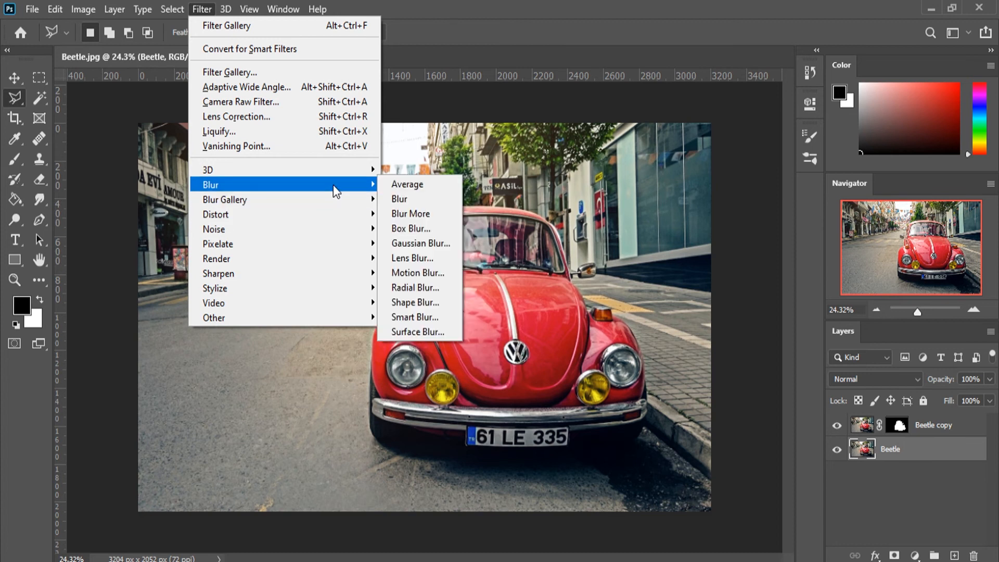
click(431, 246)
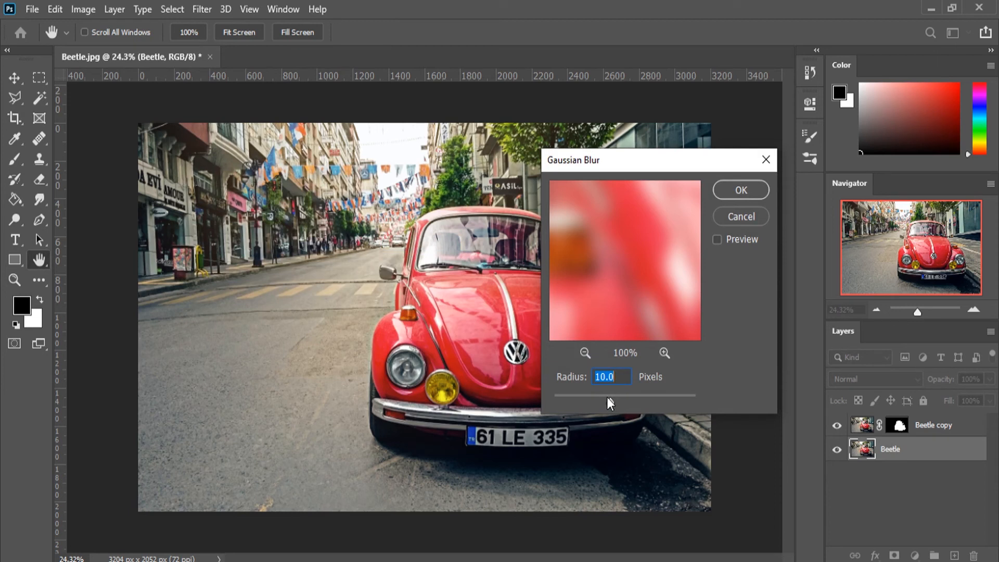
drag(613, 398, 608, 399)
drag(610, 398, 610, 402)
click(747, 196)
key(l)
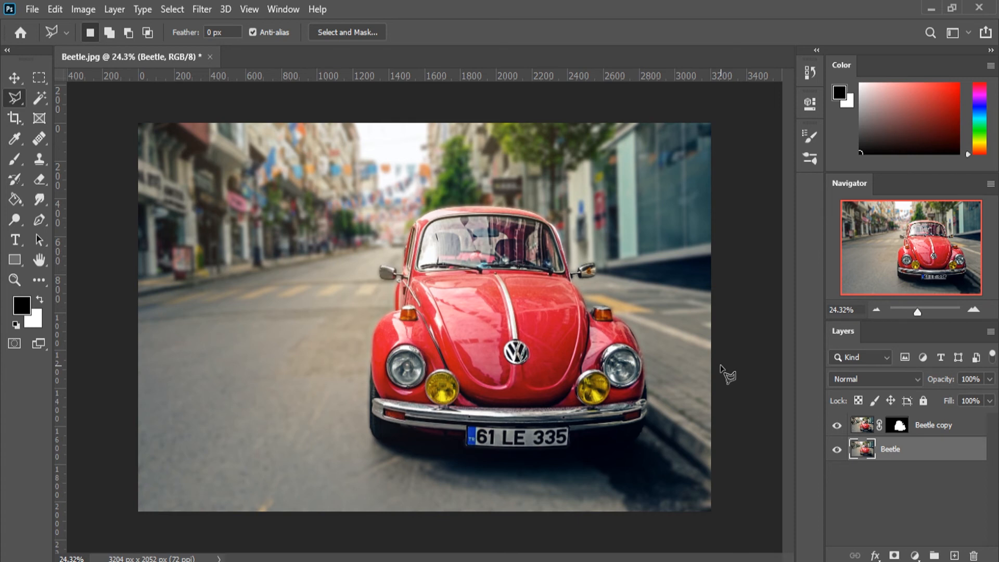
- Paint a trial black stroke across the street on the Beetle layer with a 20 px soft round brush and undo it
click(14, 159)
right_click(151, 414)
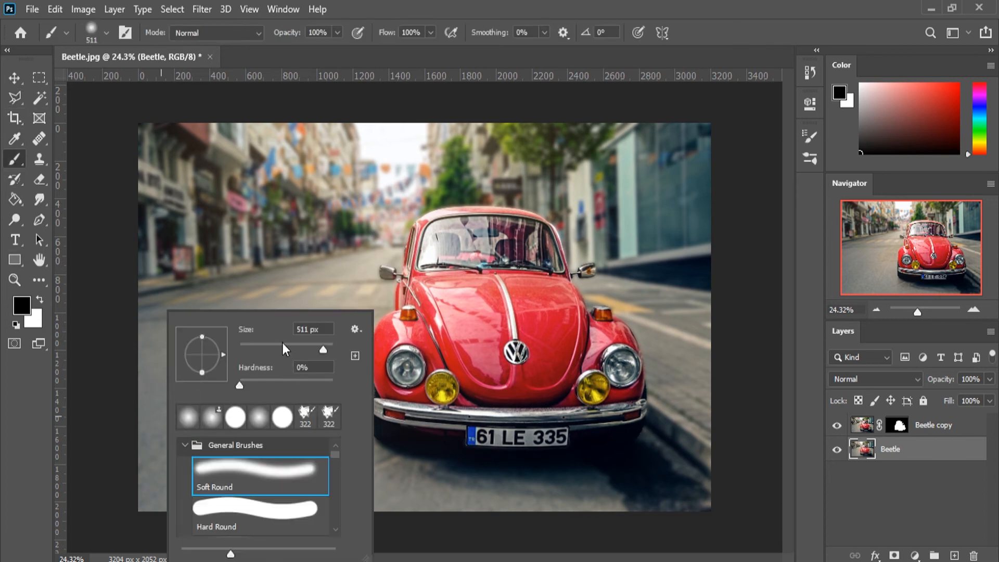
drag(282, 344, 249, 345)
click(121, 365)
mouse_move(130, 355)
mouse_down()
mouse_move(219, 336)
mouse_move(502, 323)
mouse_move(711, 338)
mouse_up()
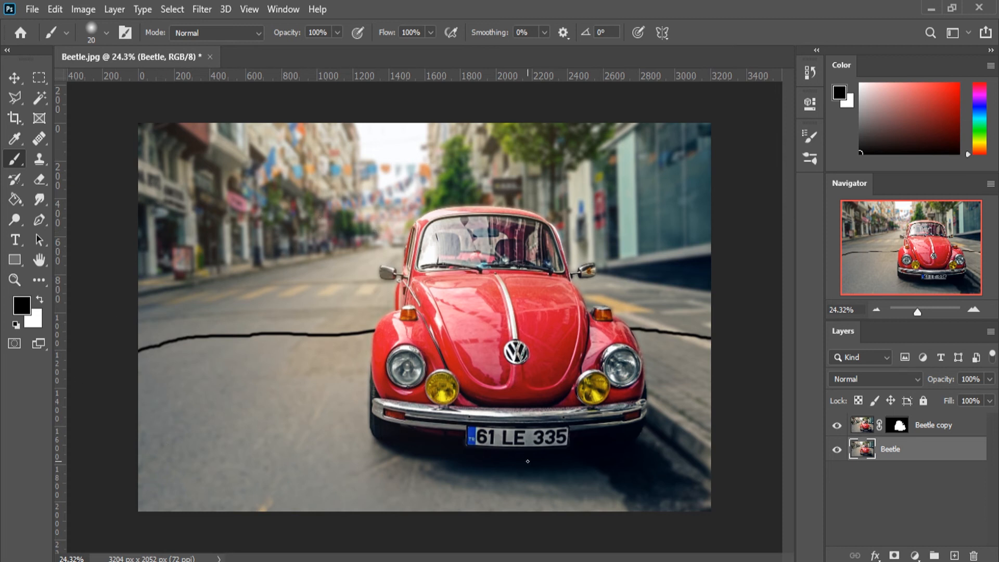
key(ctrl+z)
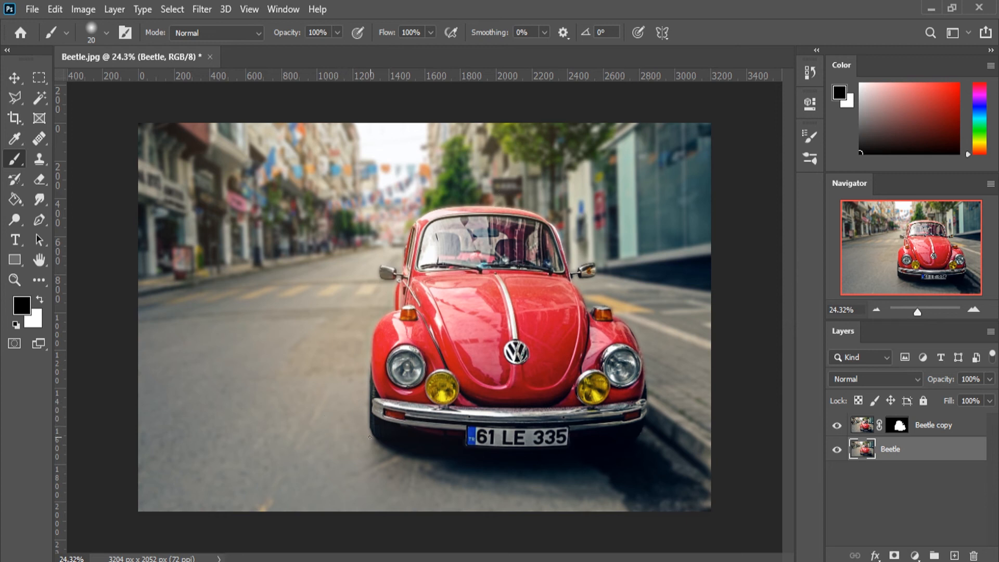
- Activate the Beetle copy layer, set the soft round brush size to 511 px and switch to the Pencil tool
key(alt+])
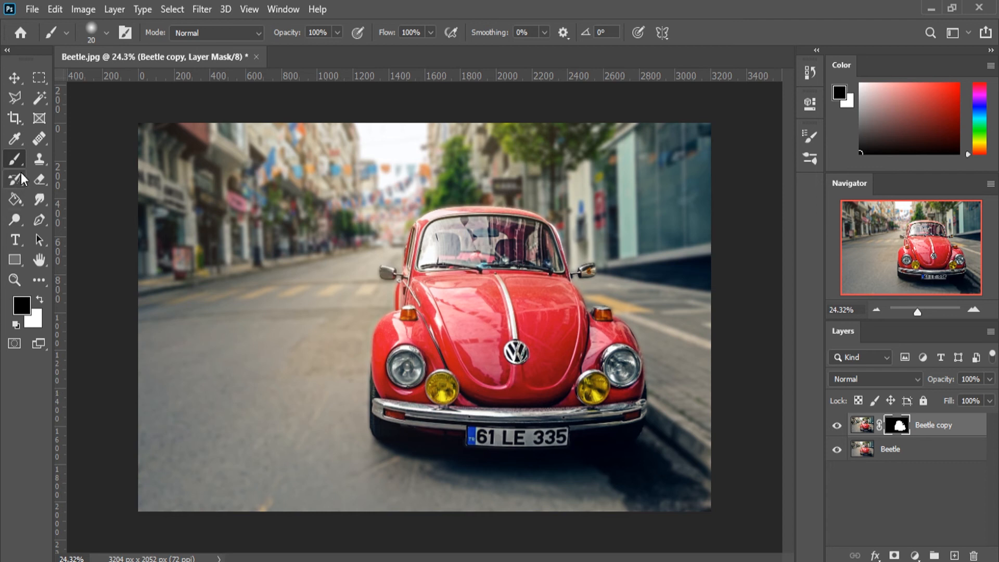
right_click(386, 395)
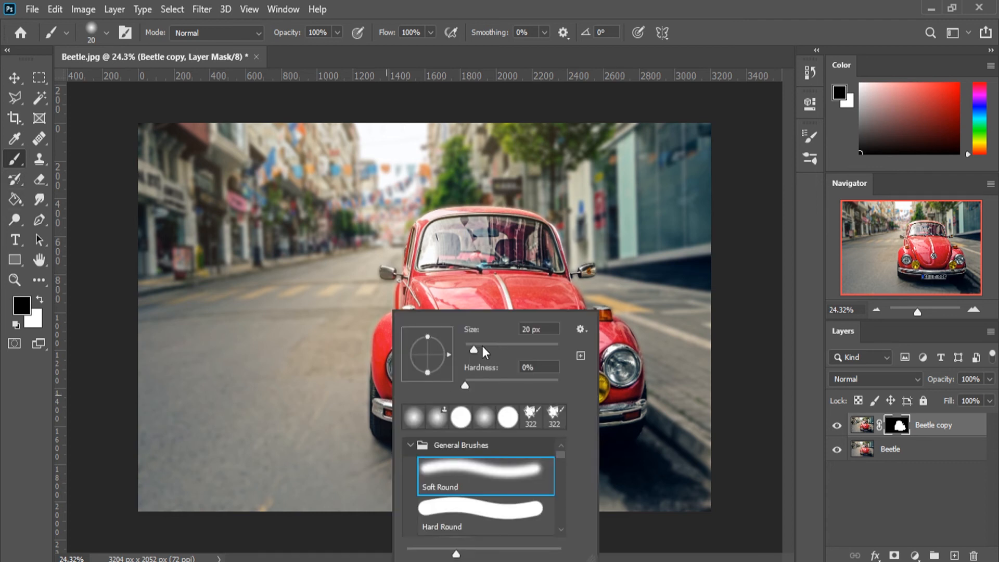
drag(534, 348, 531, 350)
click(549, 349)
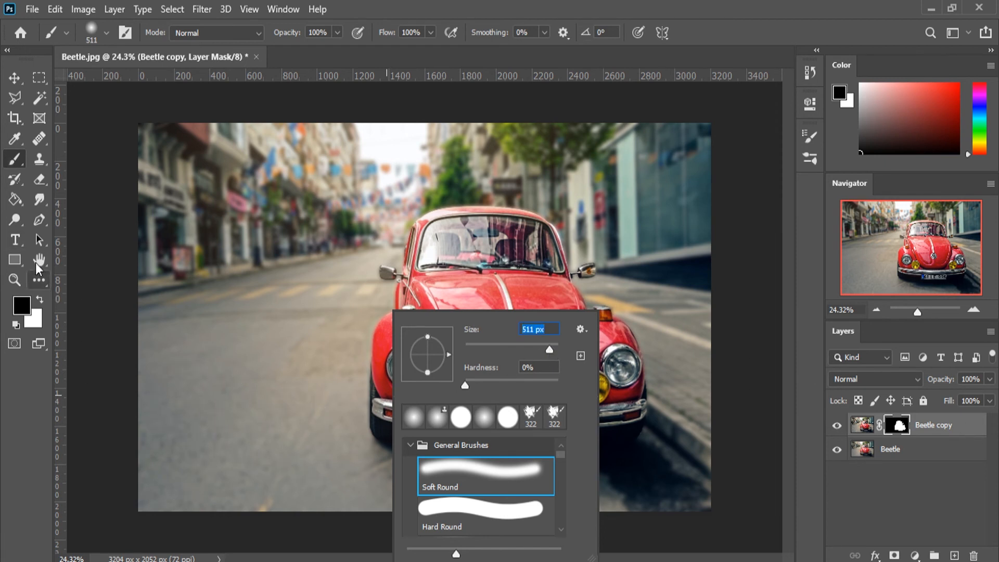
right_click(16, 161)
click(71, 174)
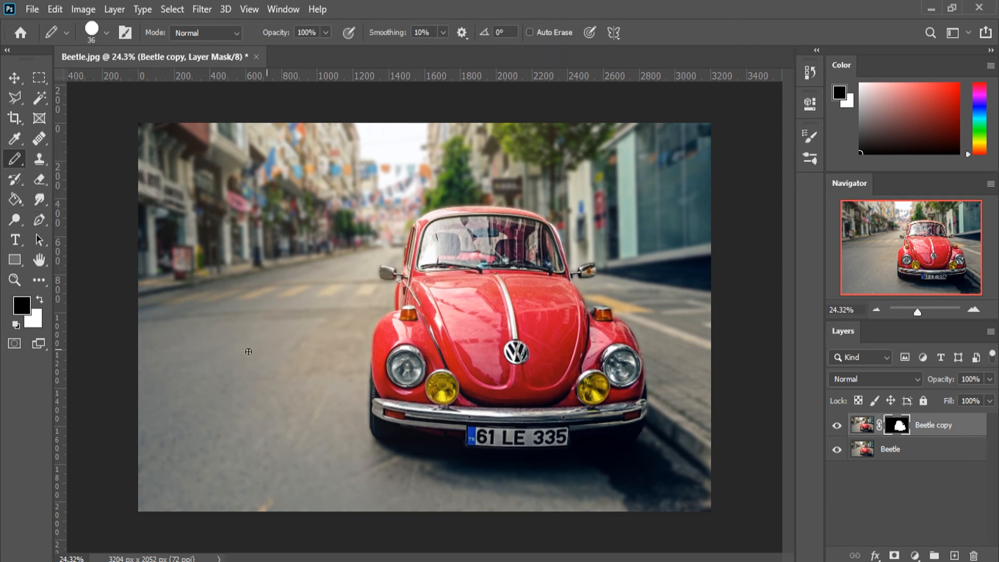
- Draw a trial pencil stroke across the car on the Beetle copy layer's image and undo it
click(862, 425)
drag(378, 327, 519, 336)
key(ctrl+z)
- Draw a black 36 px pencil line across the full width of the street on the Beetle layer and select Beetle copy's mask
click(883, 453)
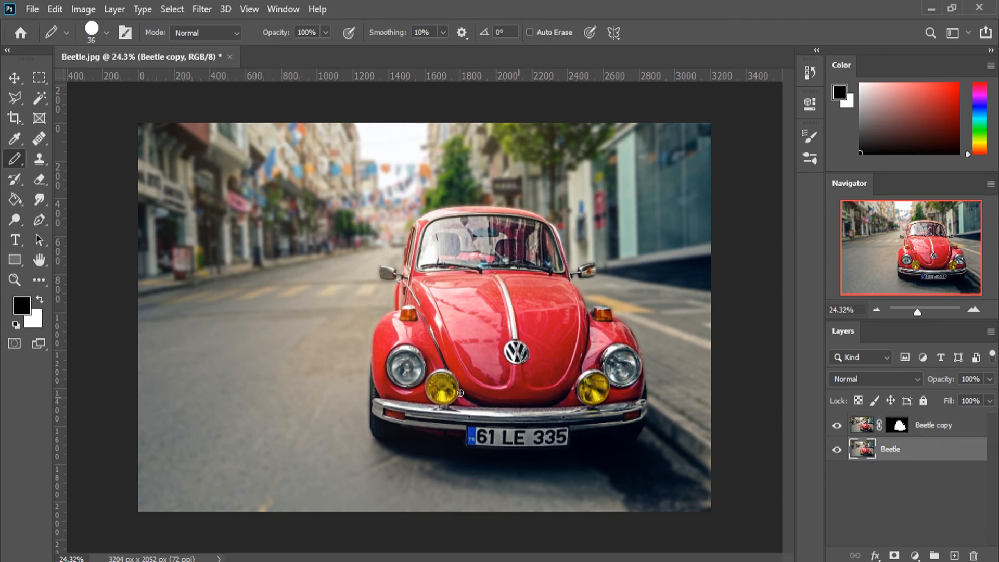
mouse_move(109, 348)
mouse_down()
mouse_move(287, 311)
mouse_move(435, 310)
mouse_move(772, 359)
mouse_up()
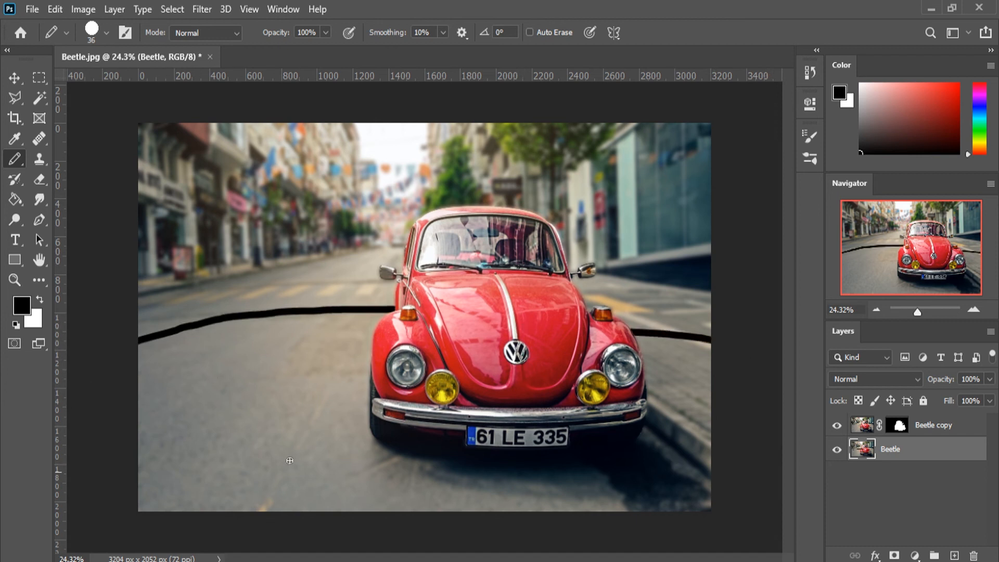
click(899, 428)
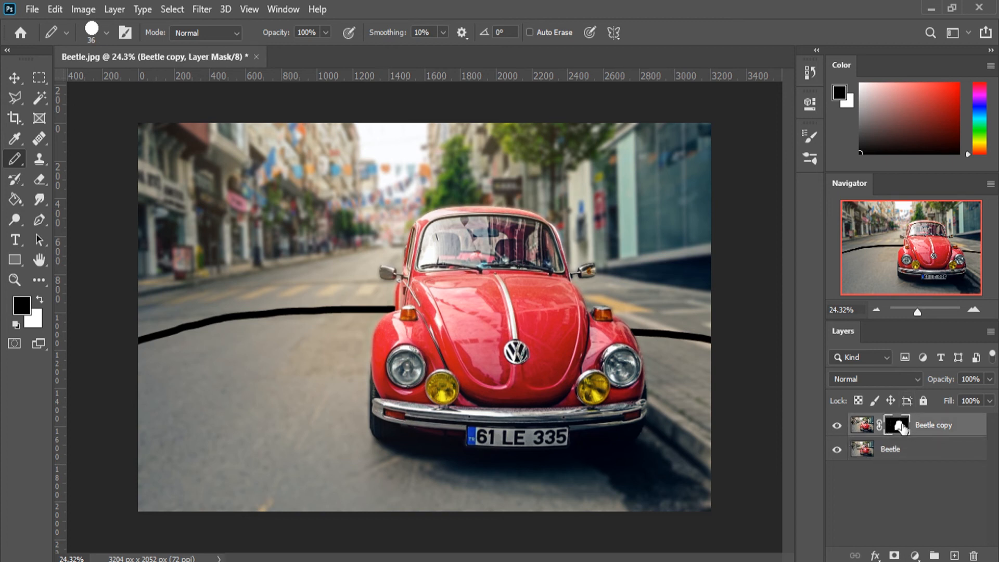
- Switch from the Pencil to the Brush tool and make white the foreground colour for Beetle copy's mask
right_click(23, 157)
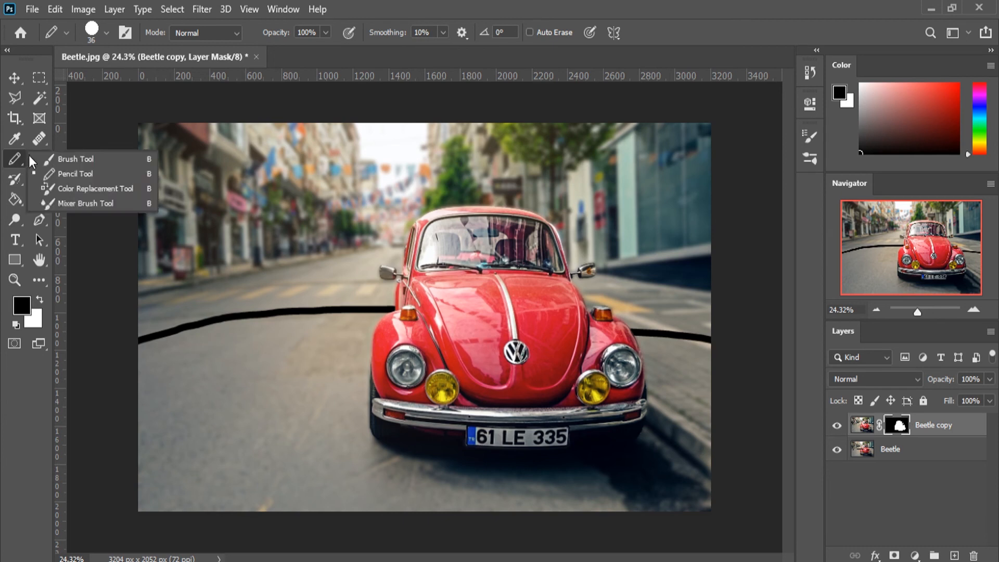
click(69, 158)
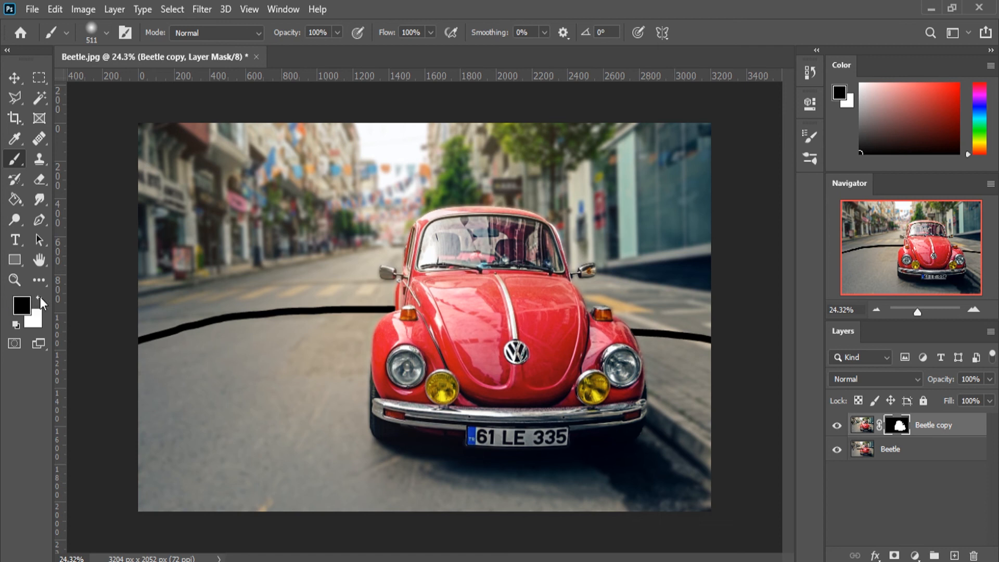
click(40, 298)
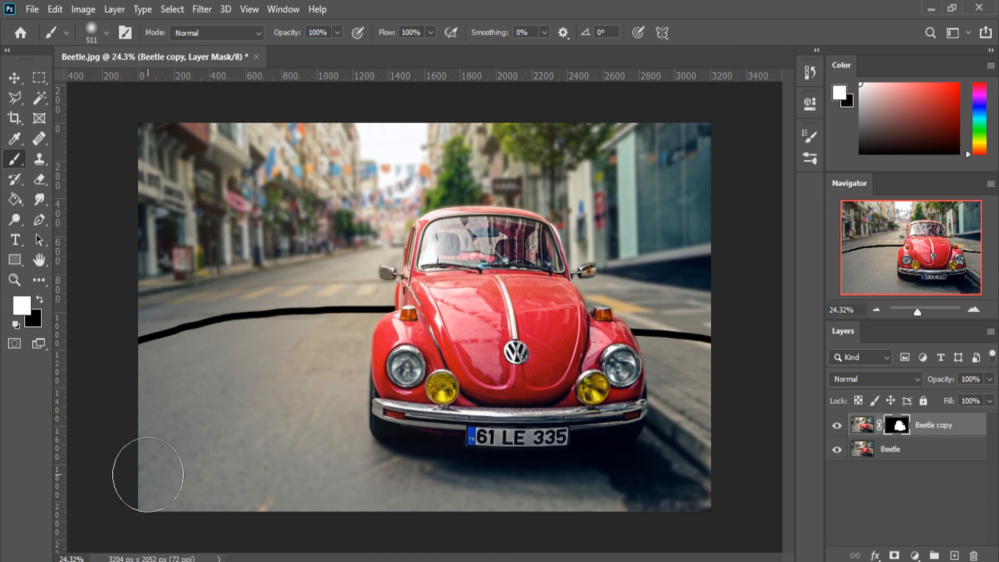
- Paint trial white strokes over the road on Beetle copy's mask, and undo them together with the black pencil line on the Beetle layer
mouse_move(147, 474)
mouse_down()
mouse_move(166, 501)
mouse_move(134, 508)
mouse_move(239, 504)
mouse_move(40, 523)
mouse_move(290, 524)
mouse_move(352, 501)
mouse_up()
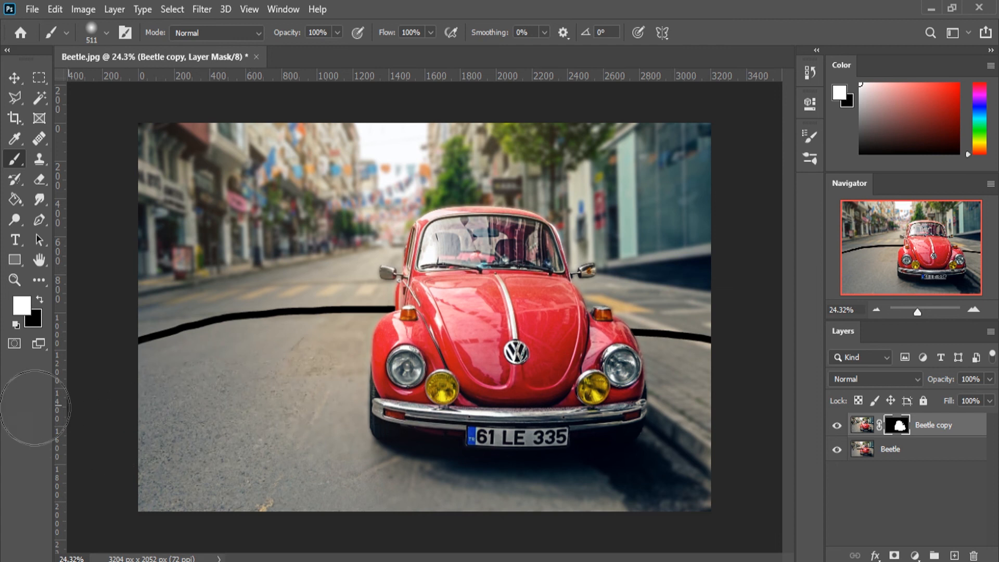
mouse_move(35, 408)
mouse_down()
mouse_move(283, 382)
mouse_move(236, 379)
mouse_move(138, 399)
mouse_move(137, 413)
mouse_move(460, 390)
mouse_move(224, 437)
mouse_move(208, 471)
mouse_move(627, 471)
mouse_move(573, 468)
mouse_move(441, 506)
mouse_move(681, 453)
mouse_move(738, 415)
mouse_move(488, 393)
mouse_move(570, 371)
mouse_move(746, 388)
mouse_move(638, 370)
mouse_move(518, 396)
mouse_move(684, 387)
mouse_move(221, 398)
mouse_move(210, 383)
mouse_move(297, 365)
mouse_move(124, 393)
mouse_move(80, 414)
mouse_move(379, 395)
mouse_move(339, 378)
mouse_move(213, 388)
mouse_move(339, 387)
mouse_up()
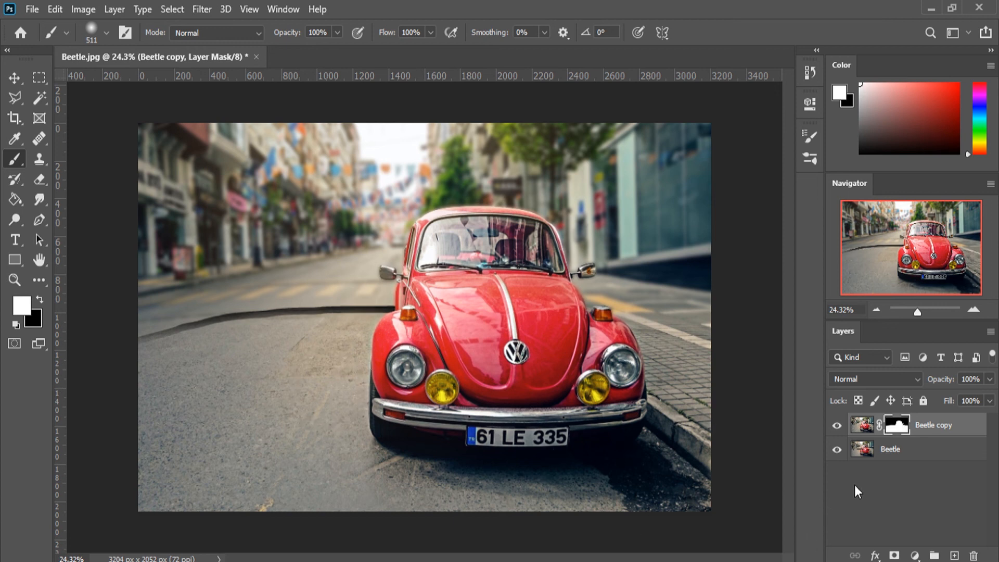
click(863, 450)
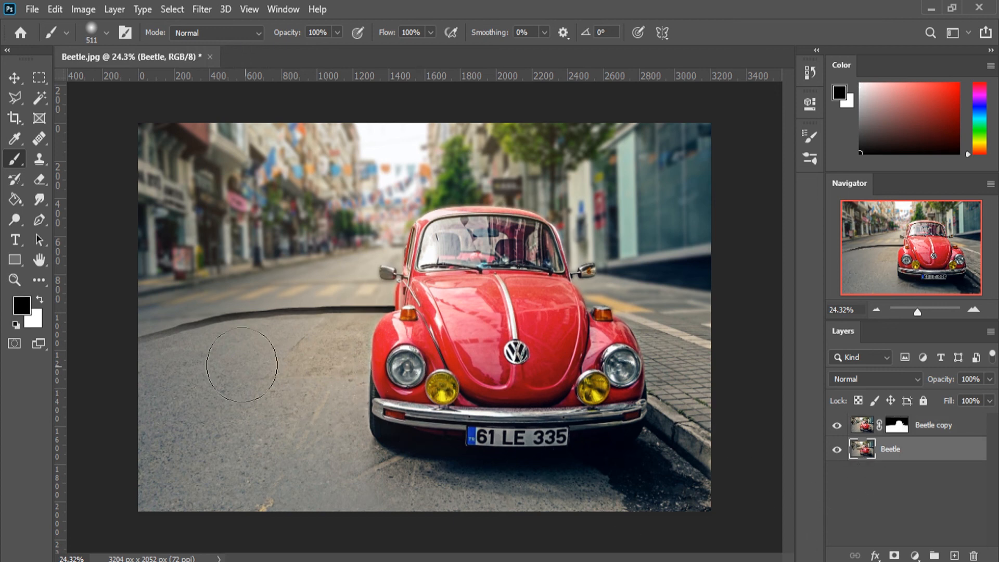
key(ctrl+z)
key(ctrl+z)
key(ctrl+z)
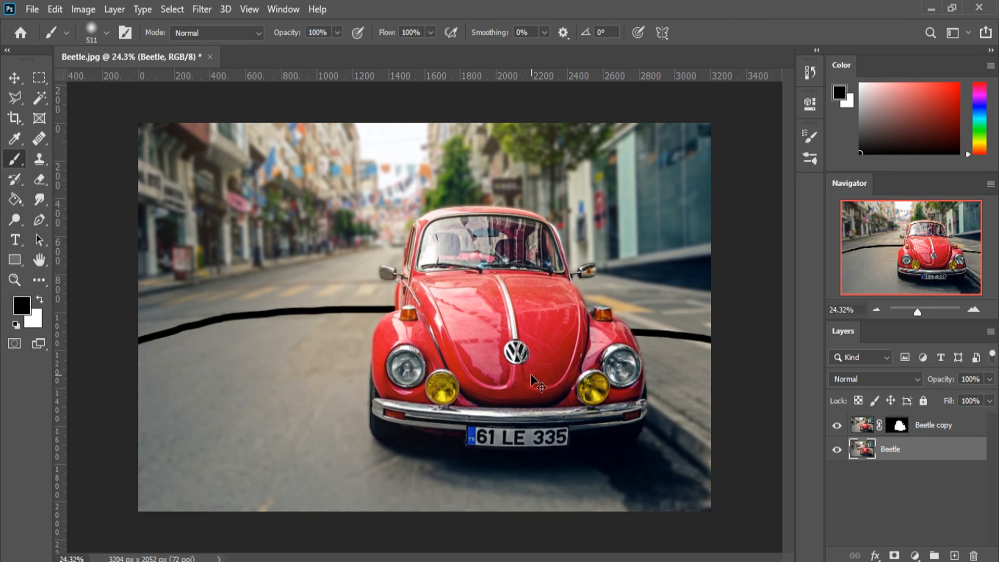
- Paint white on Beetle copy's mask with the 511 px soft brush over the road and pavement around the car
click(906, 424)
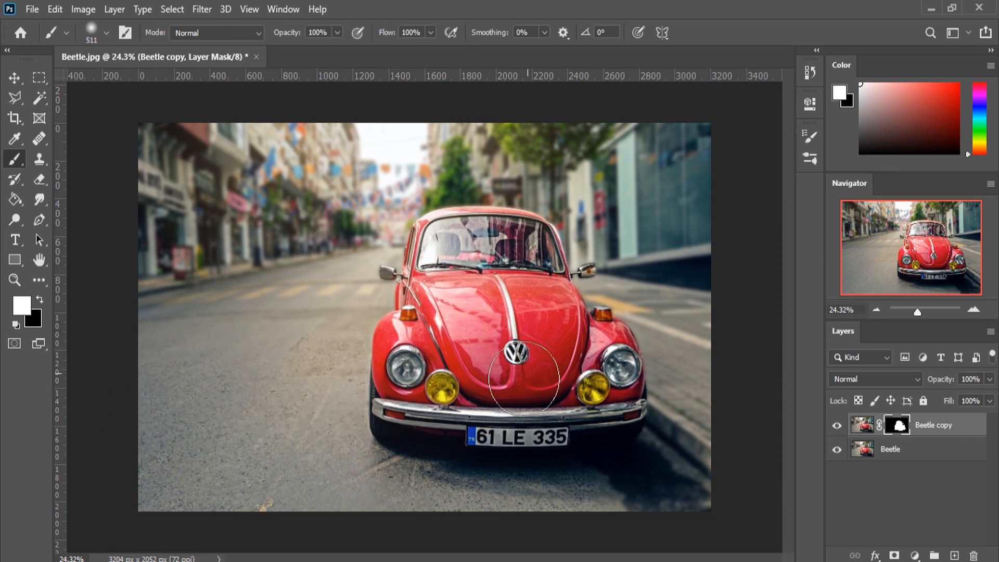
drag(676, 354, 681, 406)
mouse_move(641, 445)
mouse_down()
mouse_move(489, 476)
mouse_move(469, 502)
mouse_move(579, 456)
mouse_up()
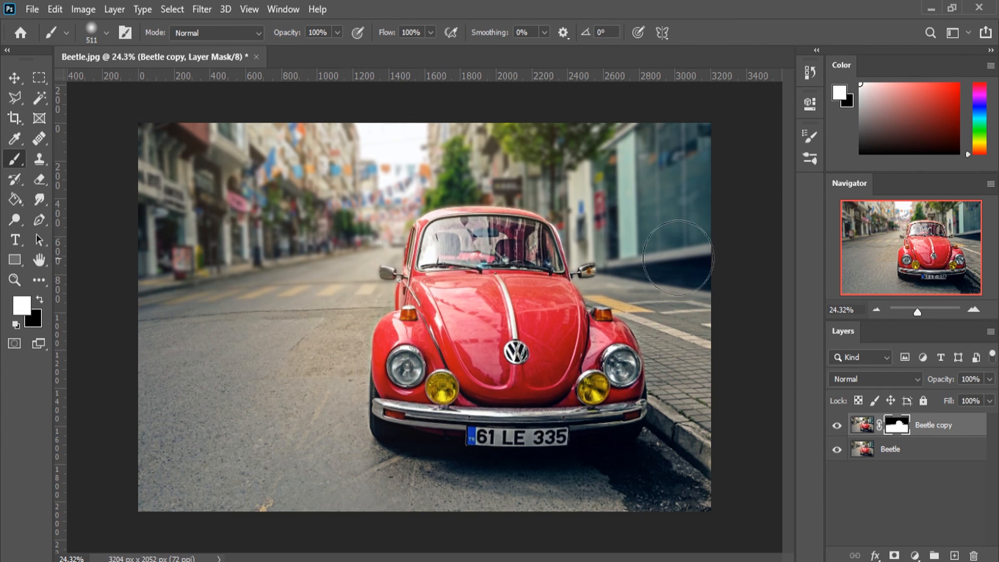
- Apply a Gaussian Blur with a 9.6 pixel radius to the Beetle layer and return to the Brush tool
click(892, 450)
key(x)
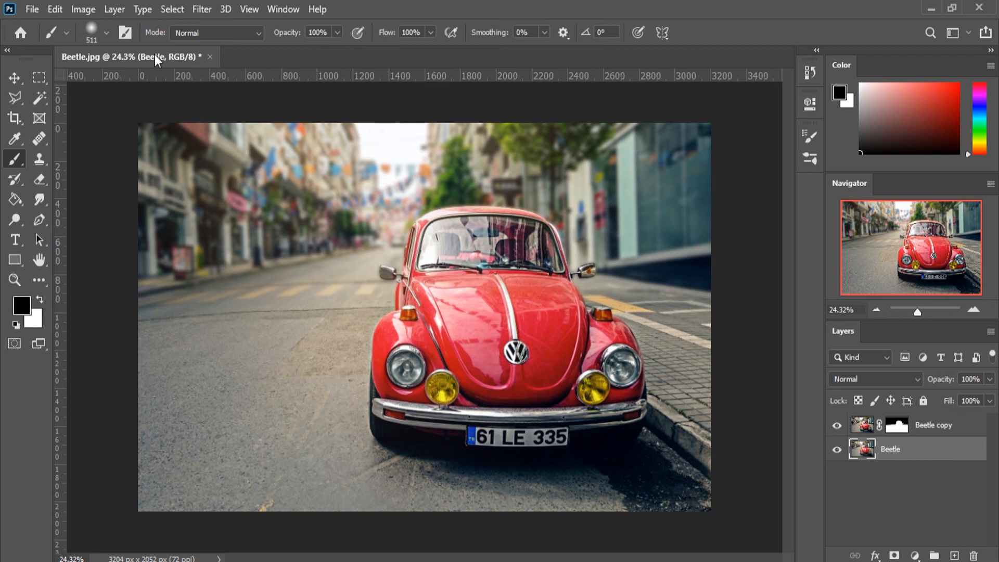
click(197, 9)
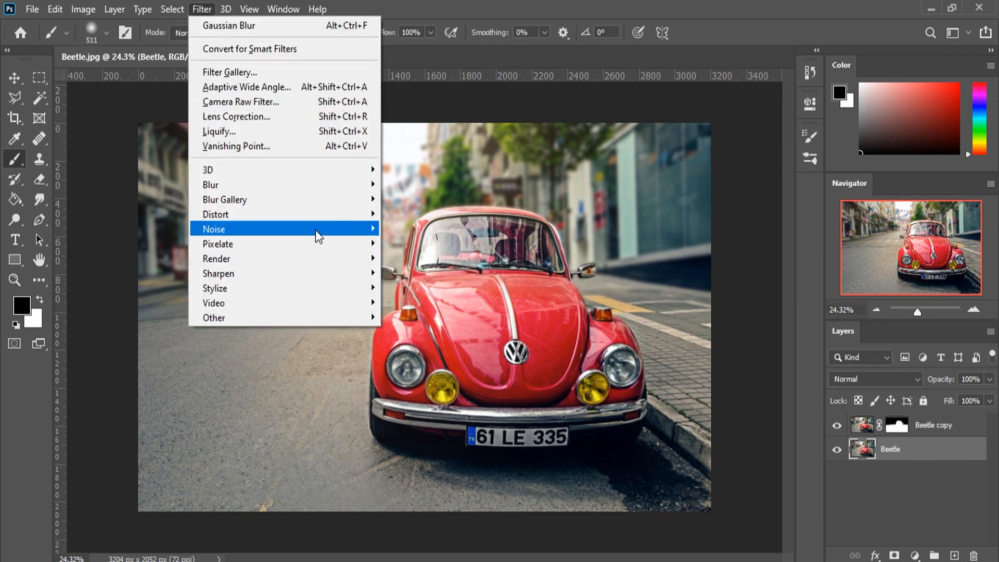
mouse_move(335, 231)
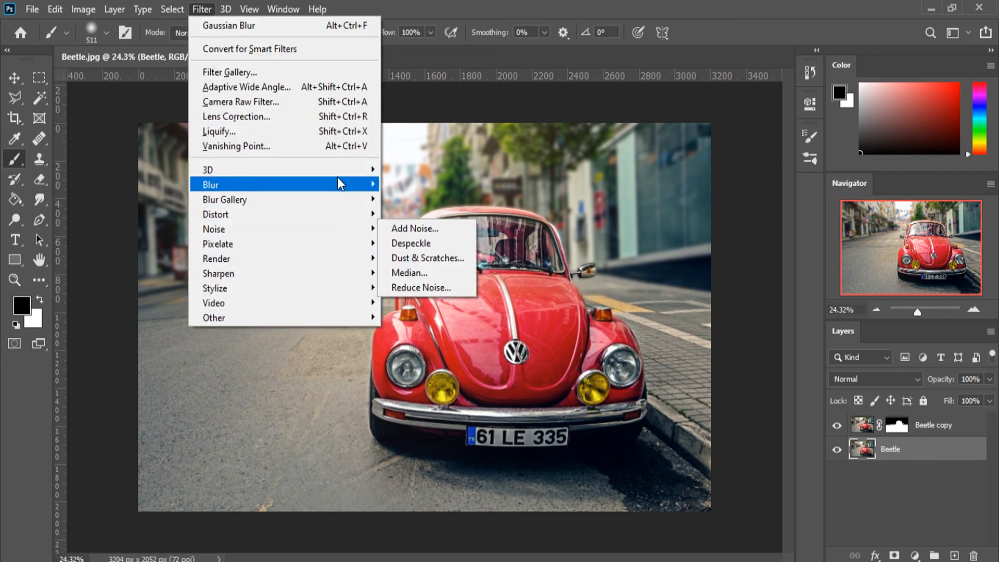
mouse_move(340, 183)
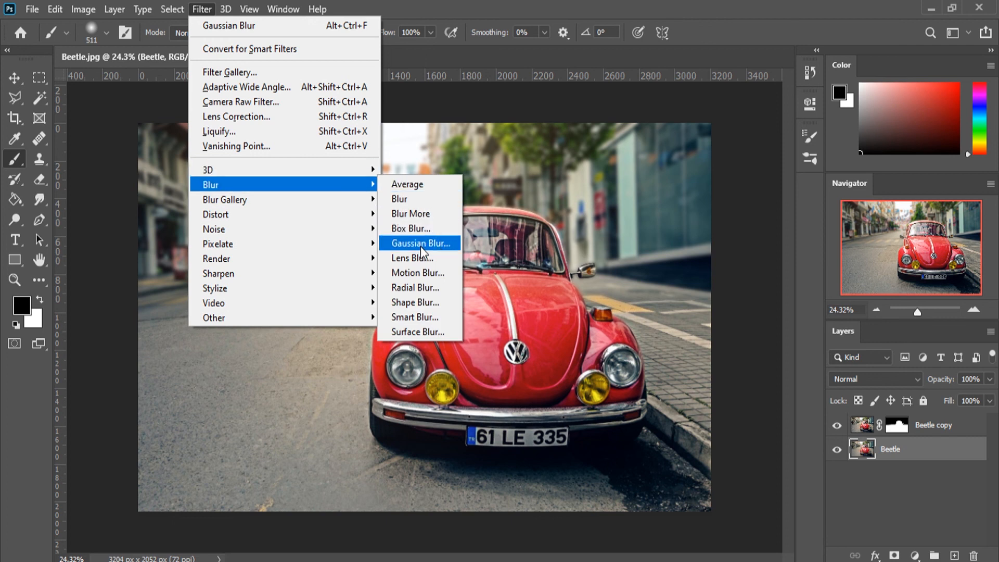
click(421, 248)
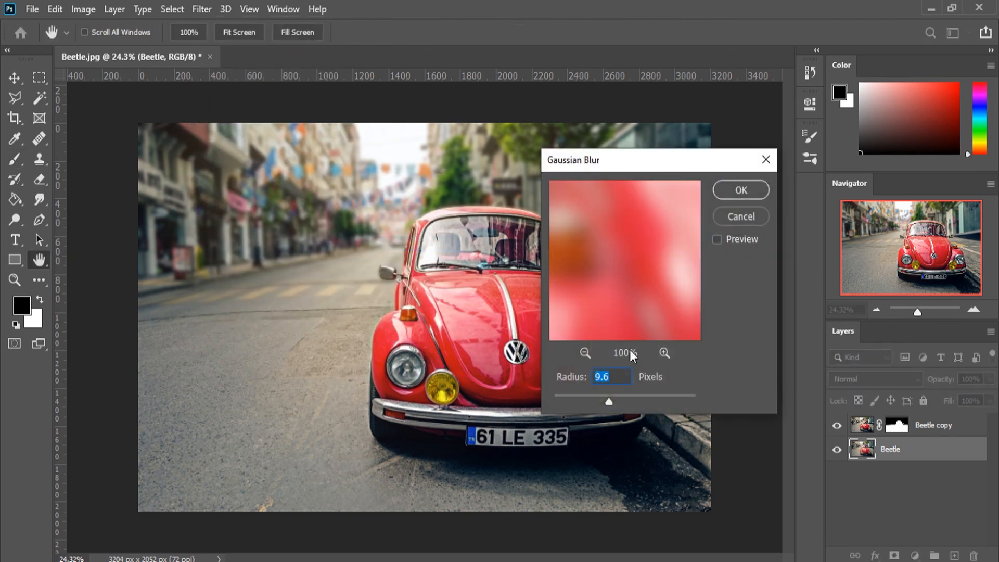
click(744, 191)
key(b)
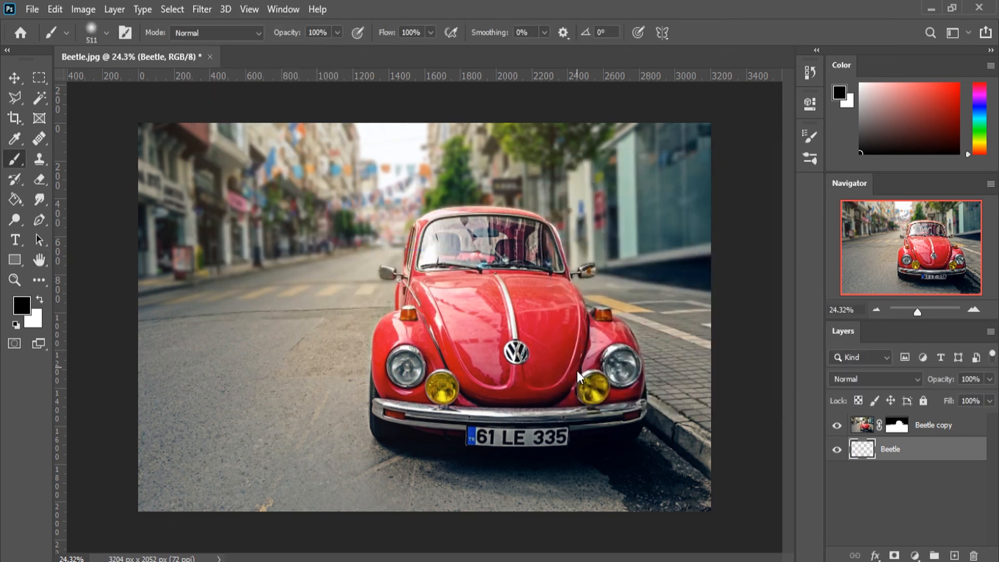